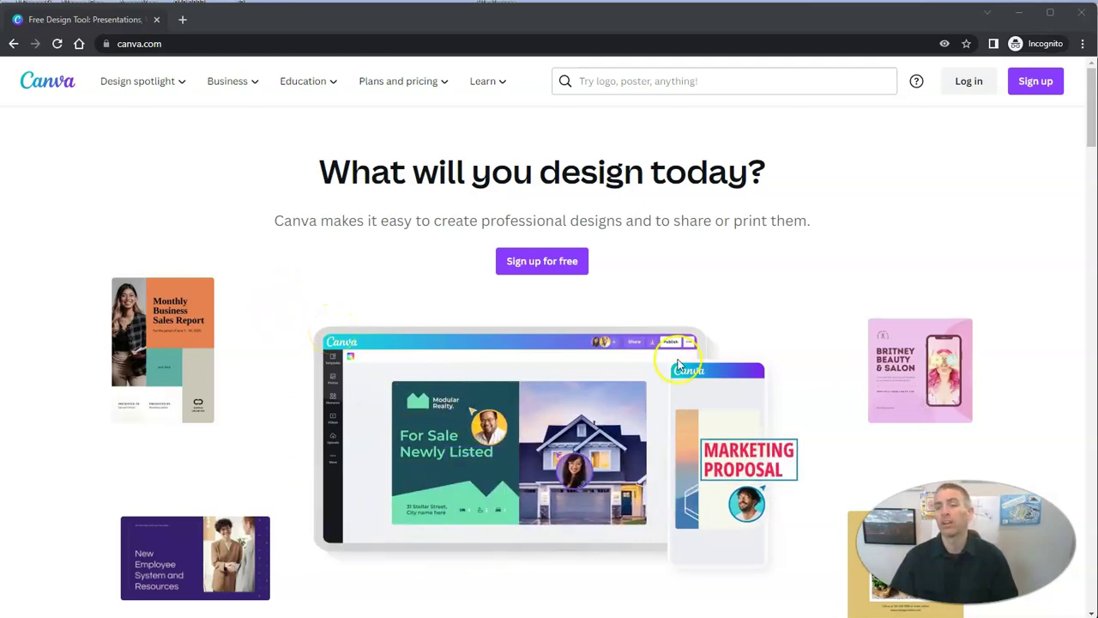
Open Canva's log-in/sign-up dialog from the homepage top bar
click(974, 82)
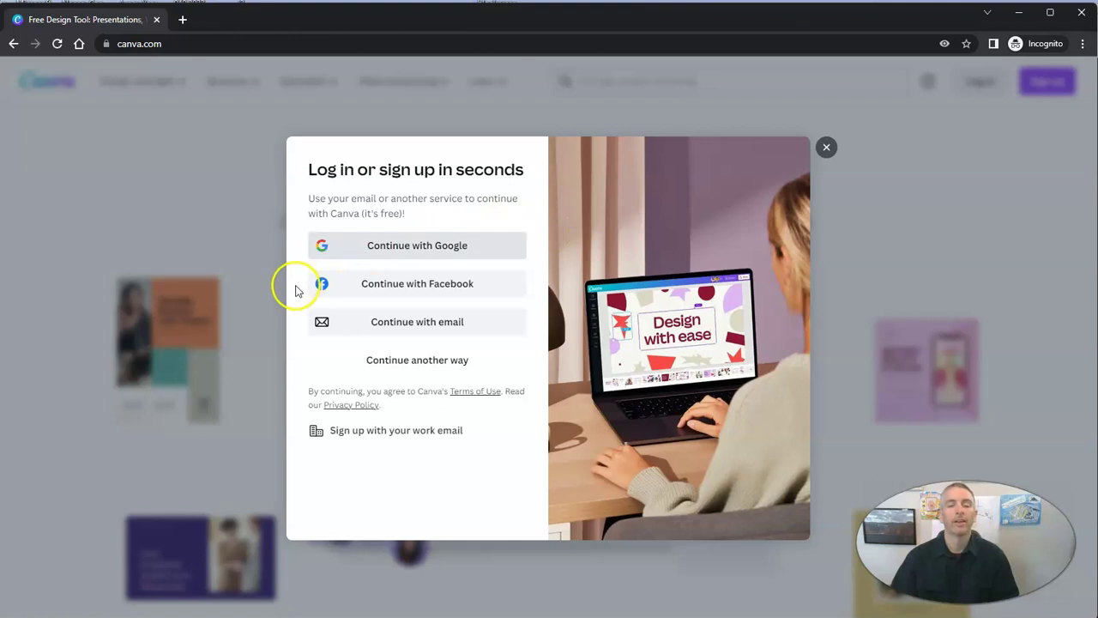
Sign in to Canva with Google, using the saved account's e-mail and password
click(425, 249)
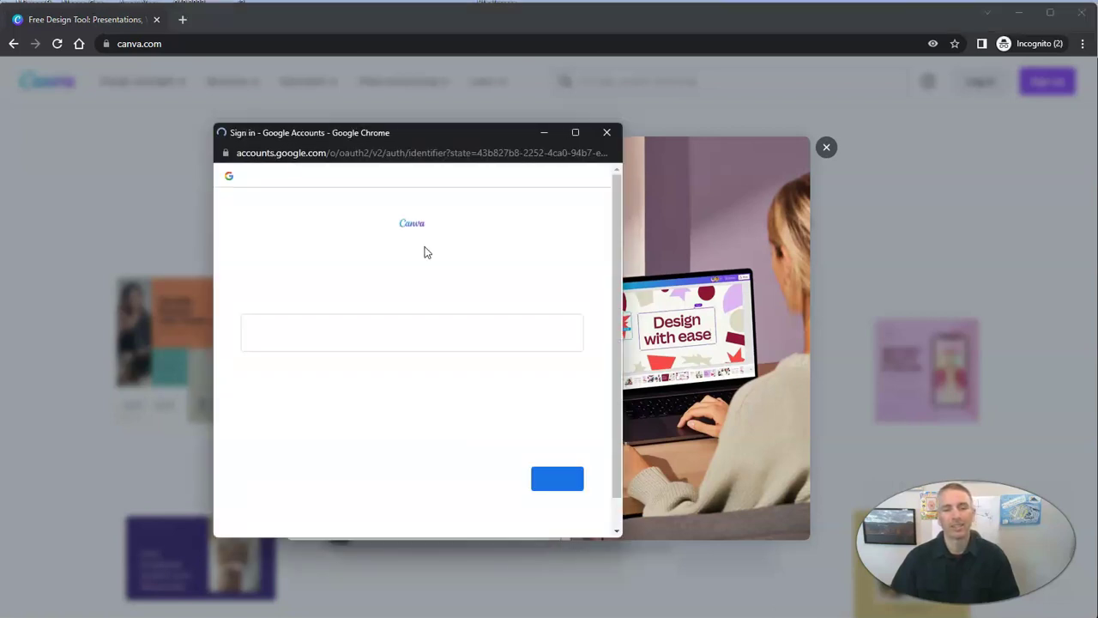
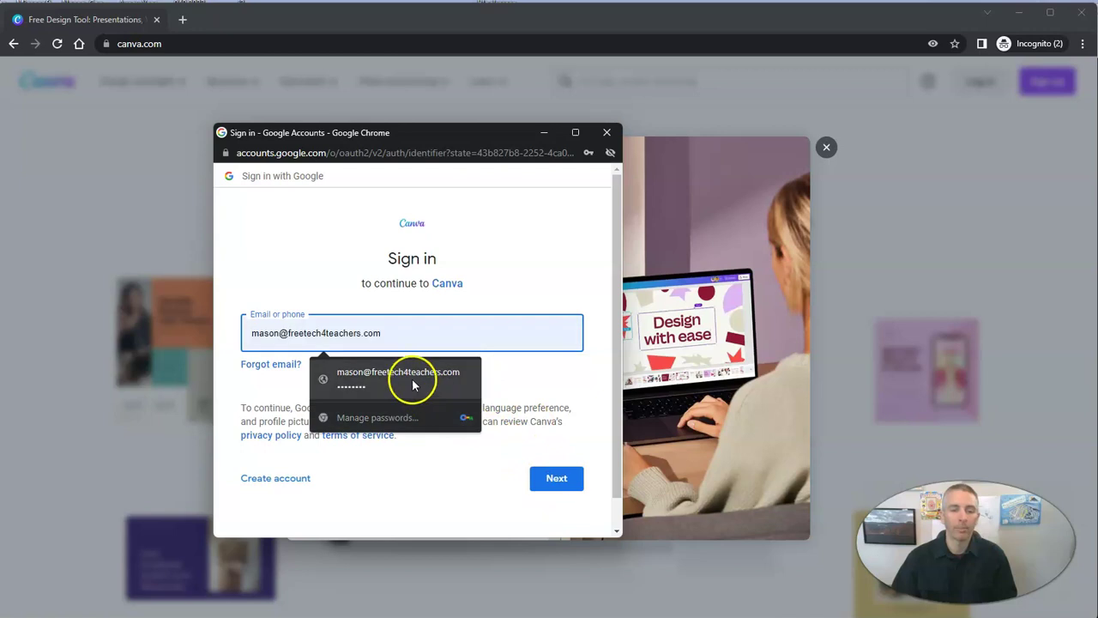
click(412, 377)
click(554, 480)
click(556, 499)
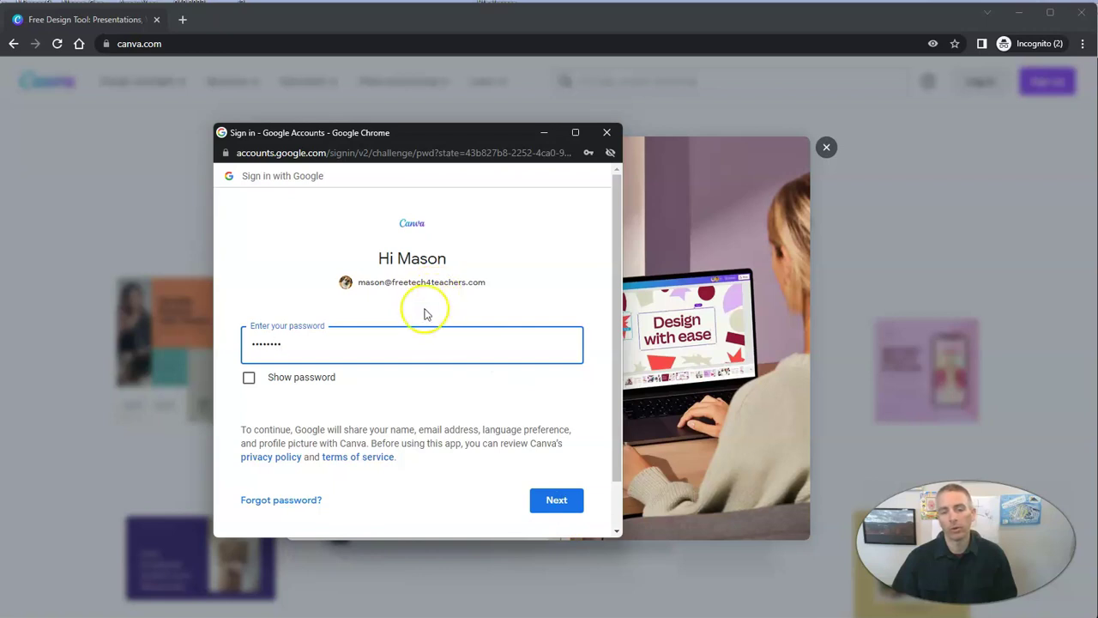
click(558, 501)
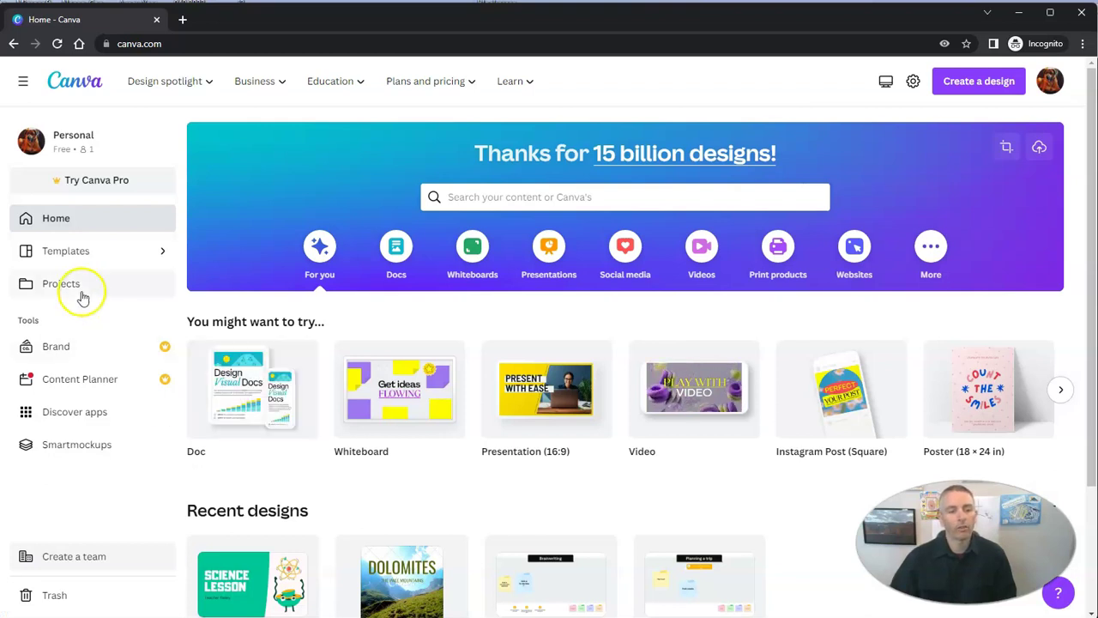
Filter Projects to 'Shared with you' and open Sample Demo Presentation in the editor
click(77, 290)
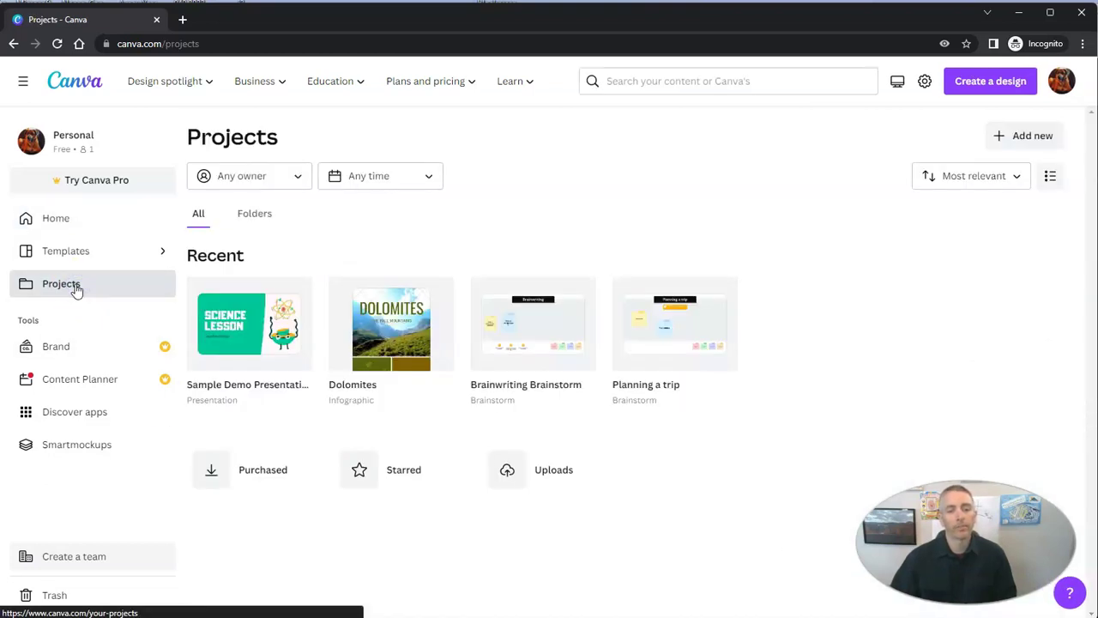
click(265, 177)
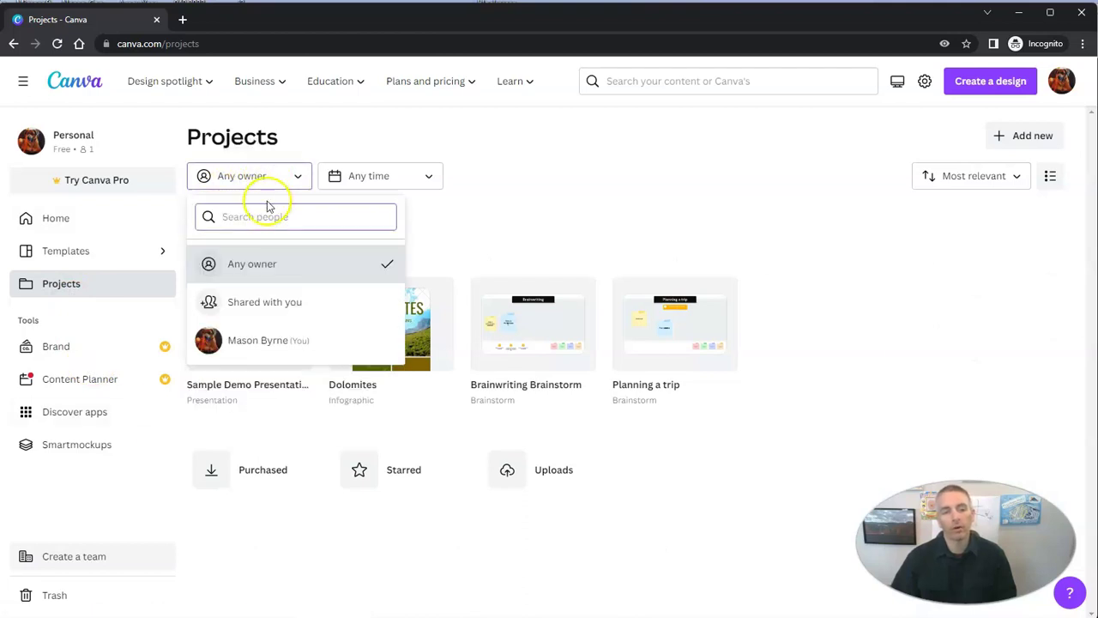
click(278, 307)
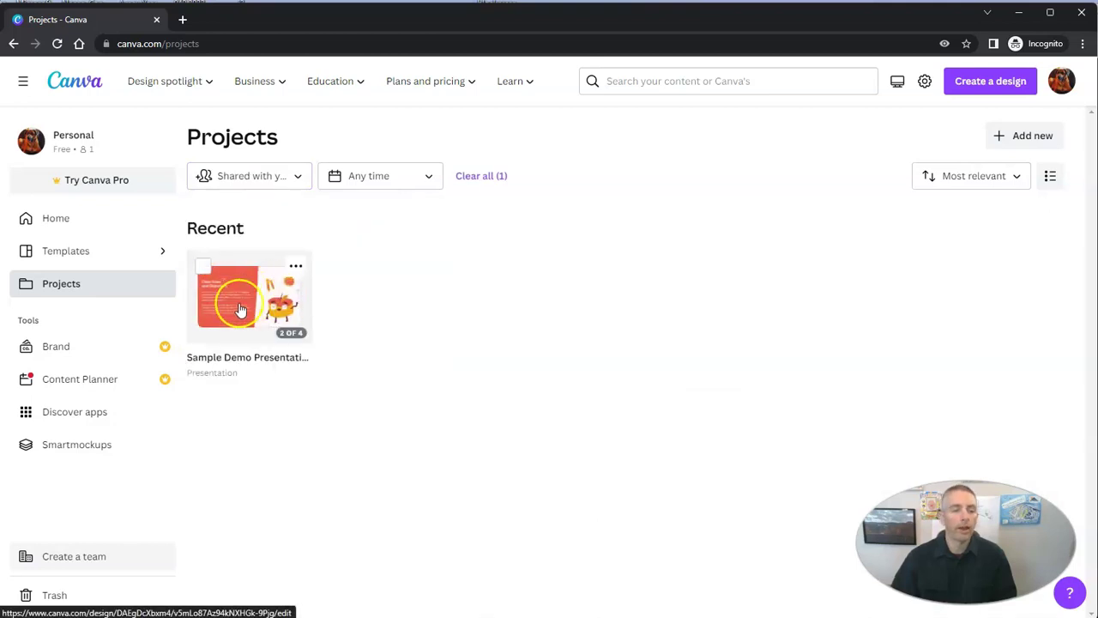
mouse_move(262, 300)
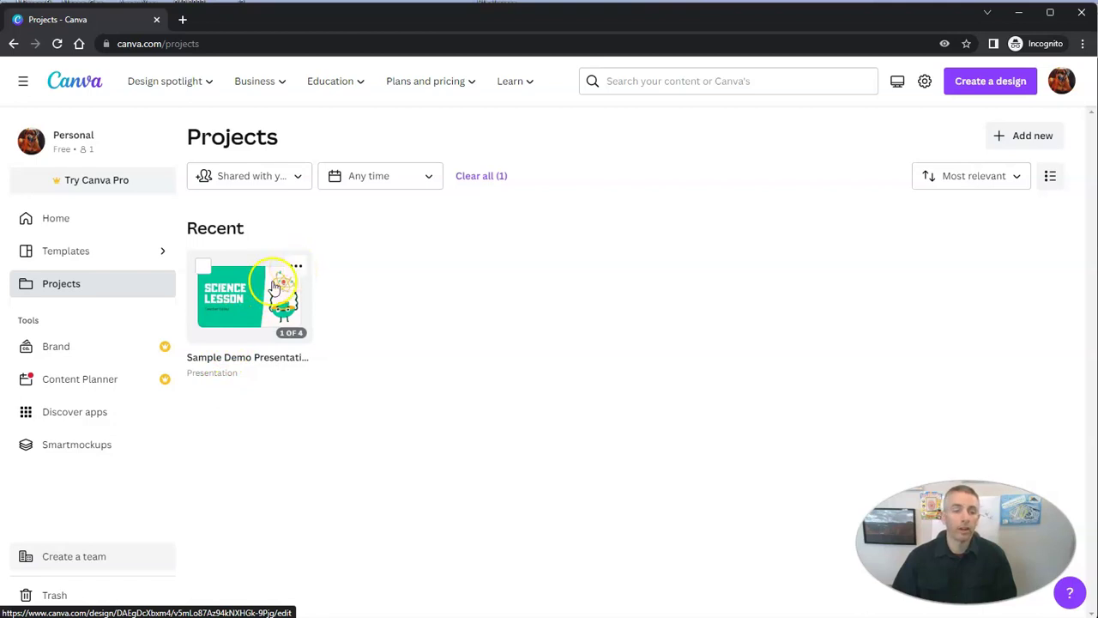
click(268, 289)
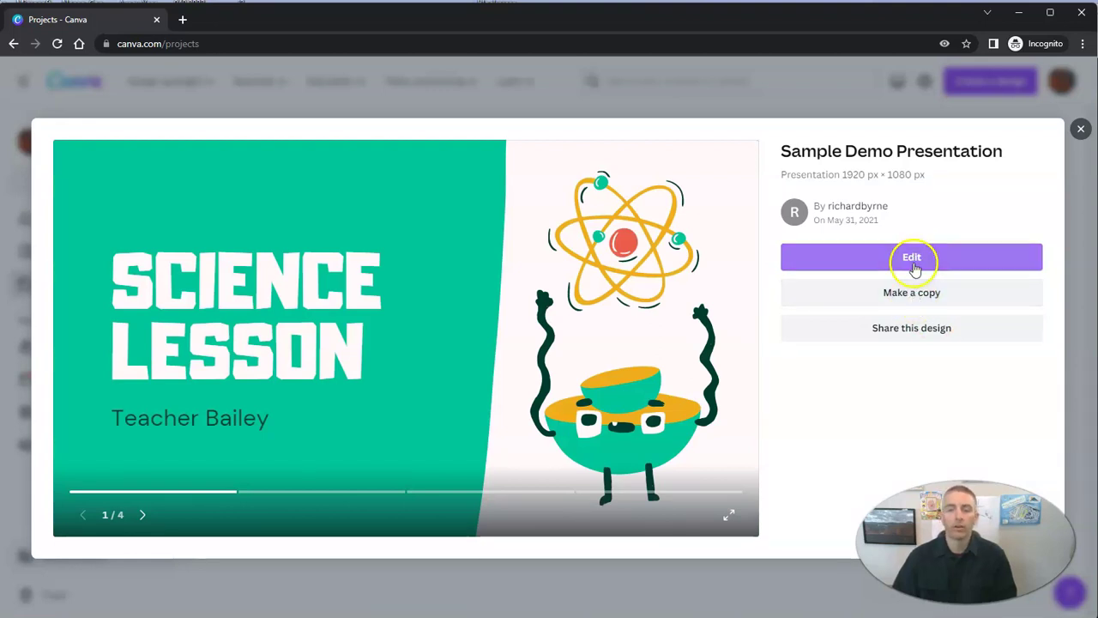
click(913, 259)
click(912, 259)
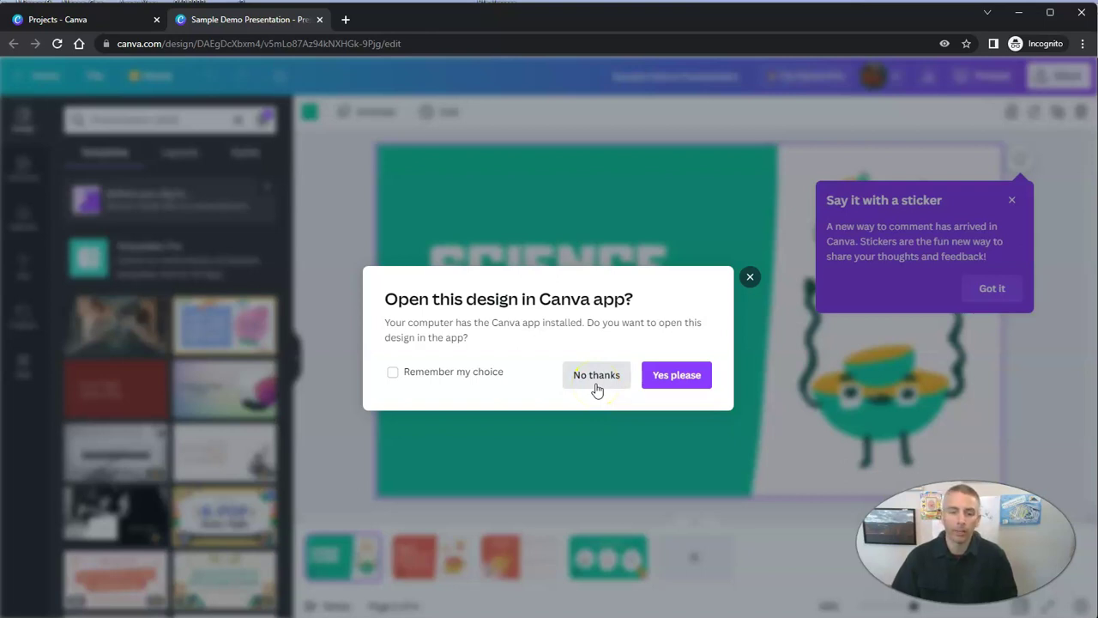
Dismiss the desktop-app prompt and the sticker tip popup
click(621, 433)
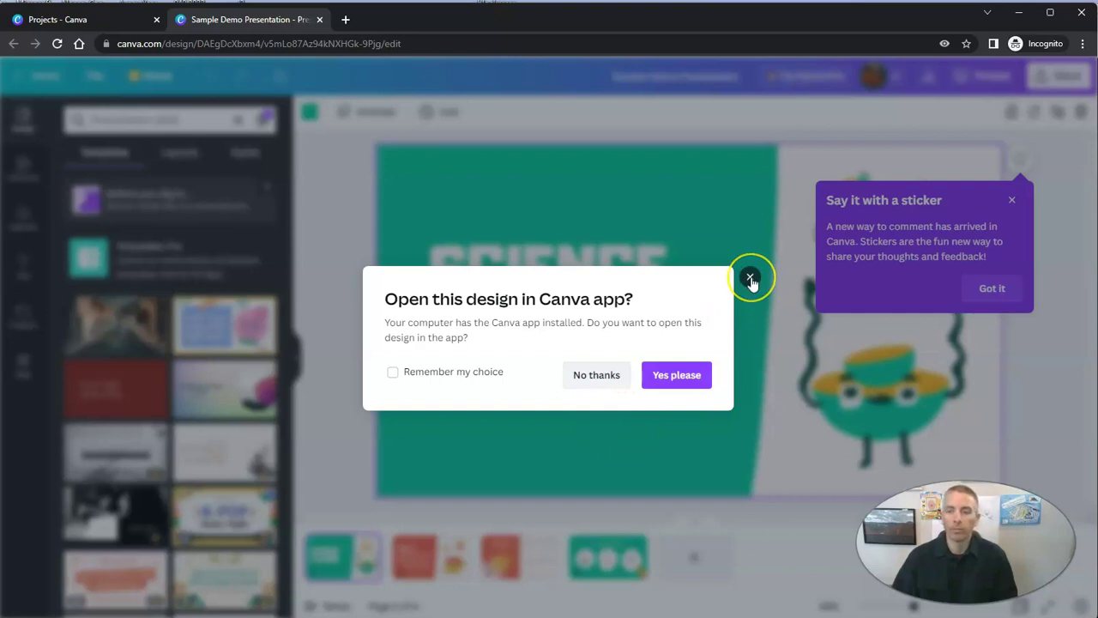
click(750, 279)
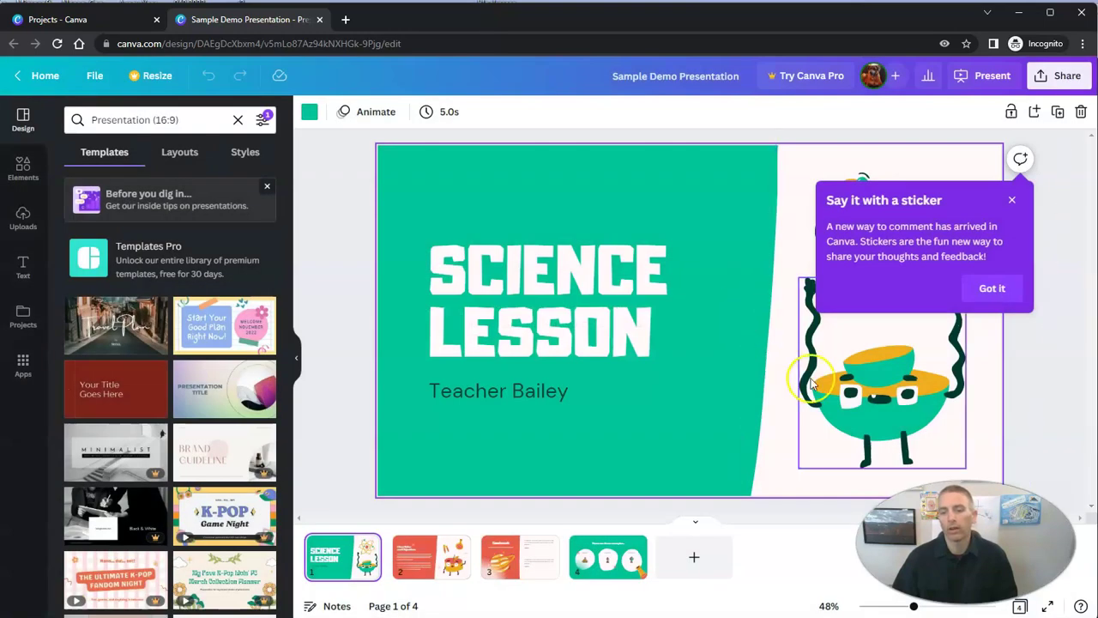
click(1014, 202)
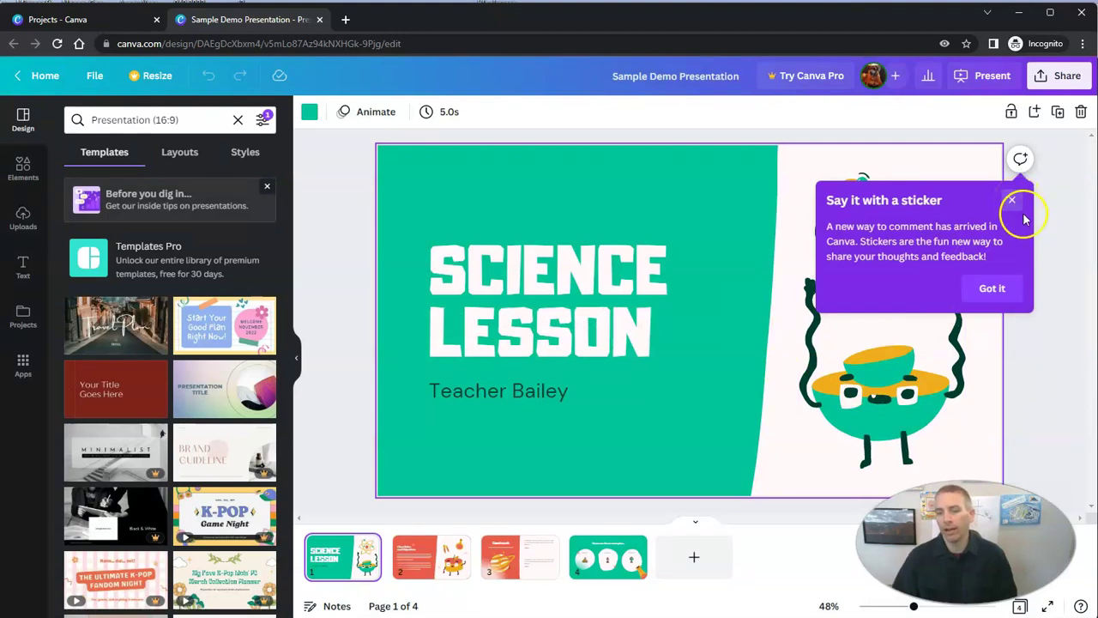
click(1059, 239)
click(1029, 211)
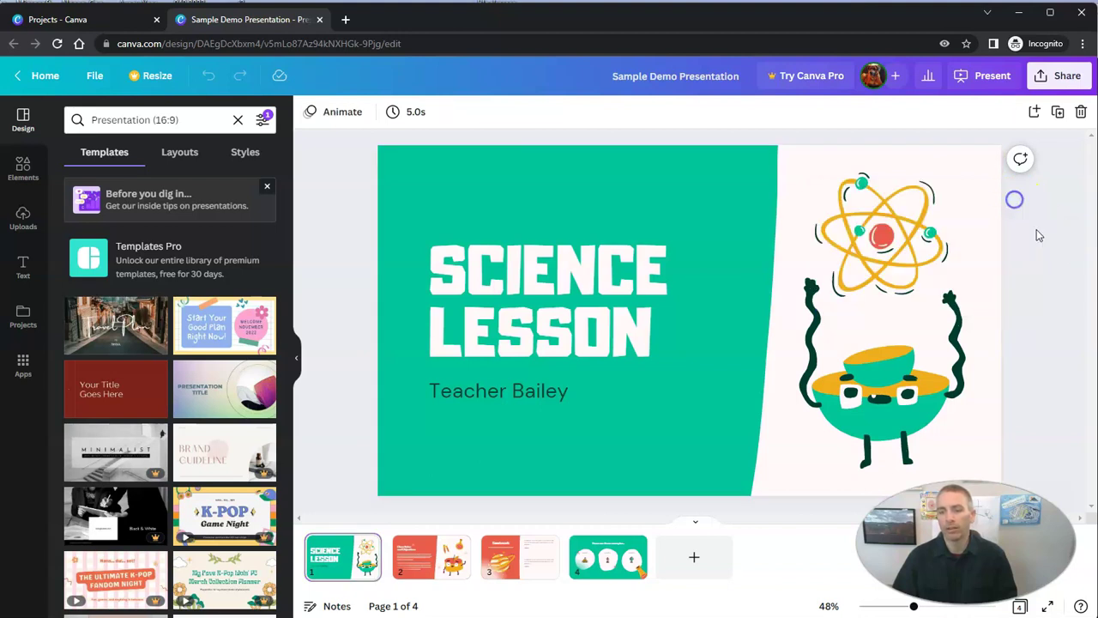
Post a cover-slide comment 'this is the cover. Wha' that mentions and is assigned to the collaborator
click(1021, 161)
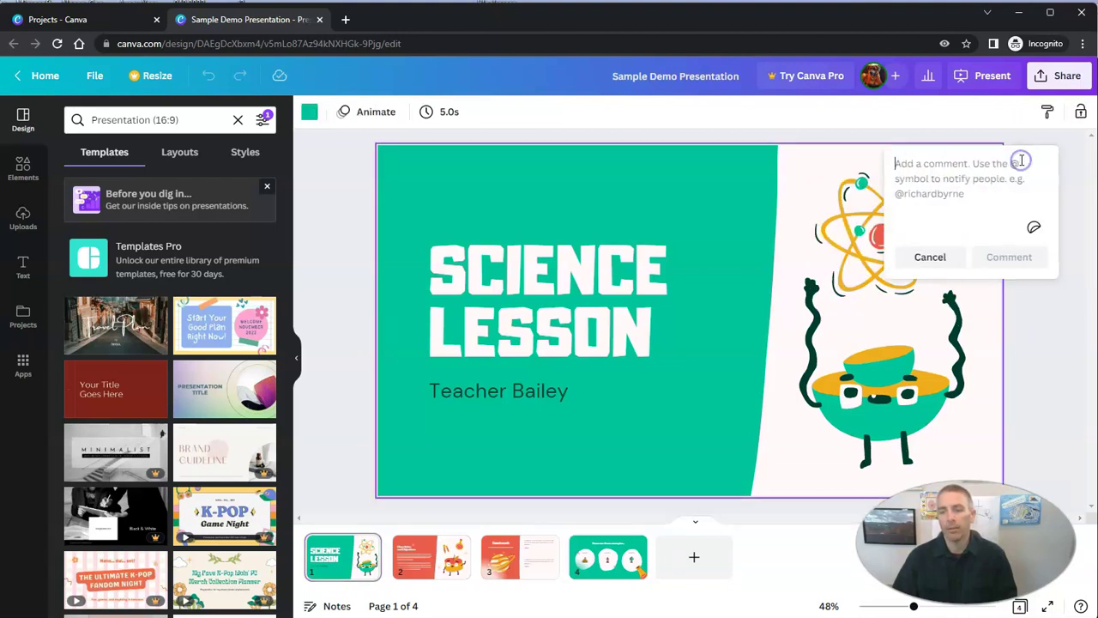
click(913, 207)
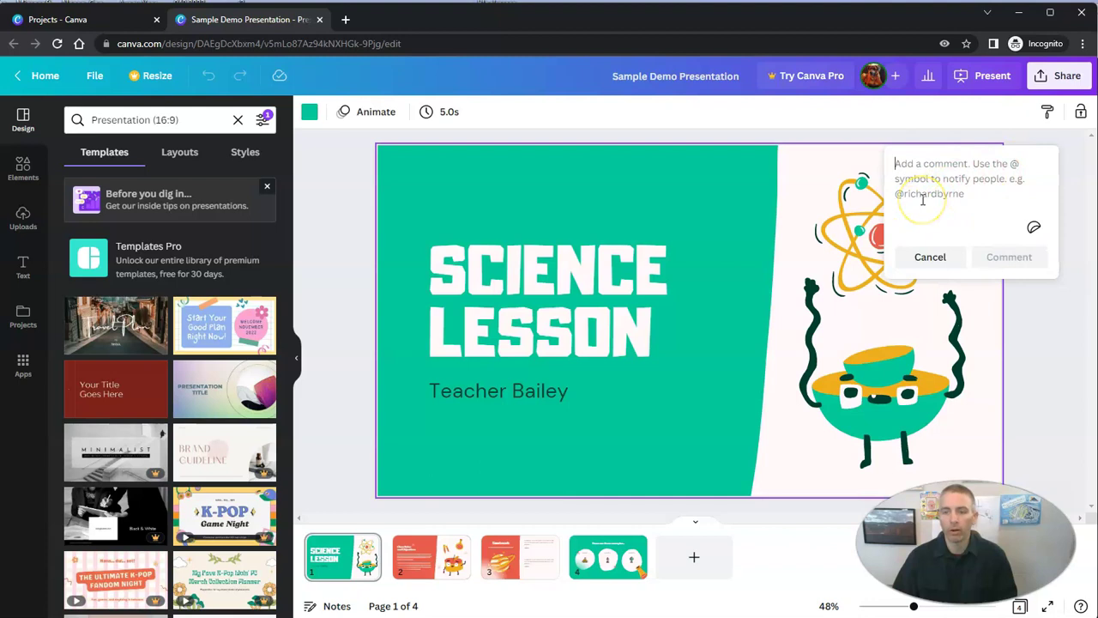
text(@r)
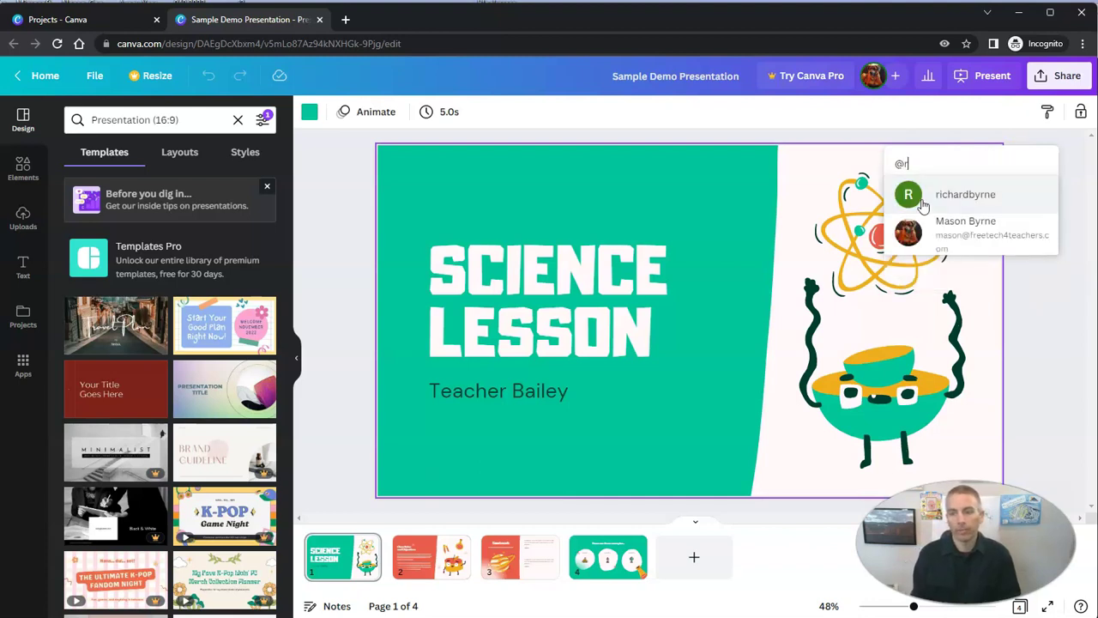
click(923, 205)
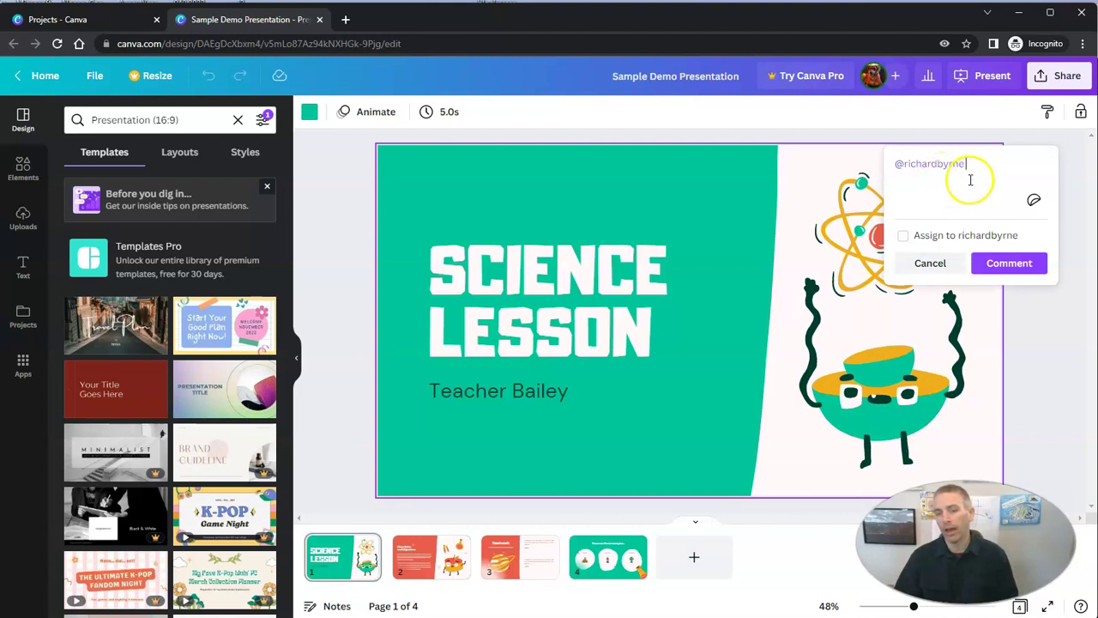
text(this is th)
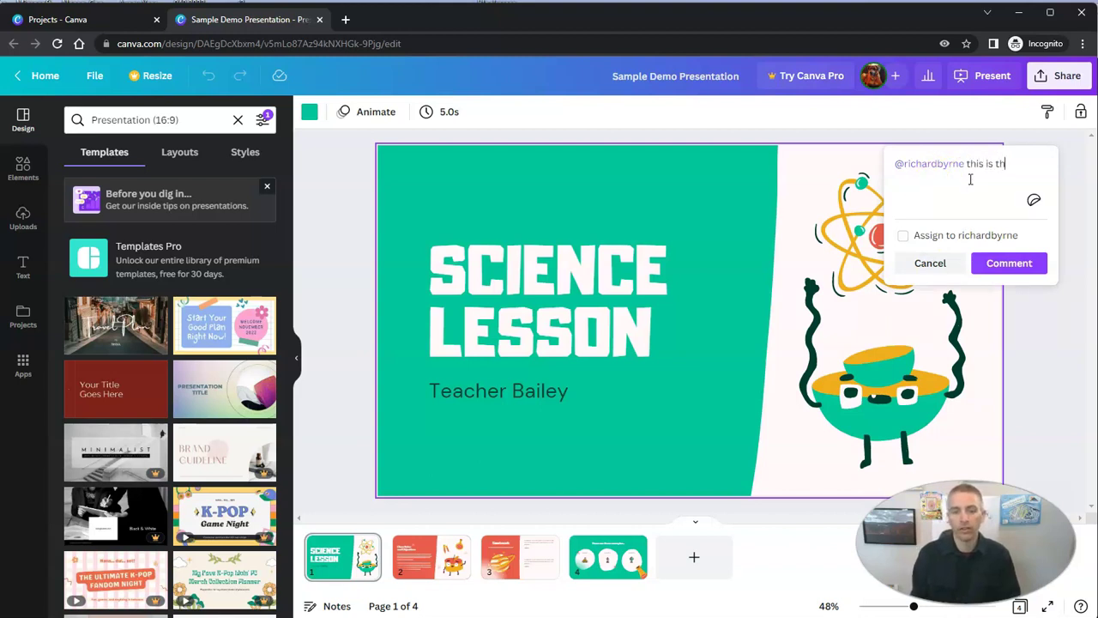
text(e cover. What do you think about it?)
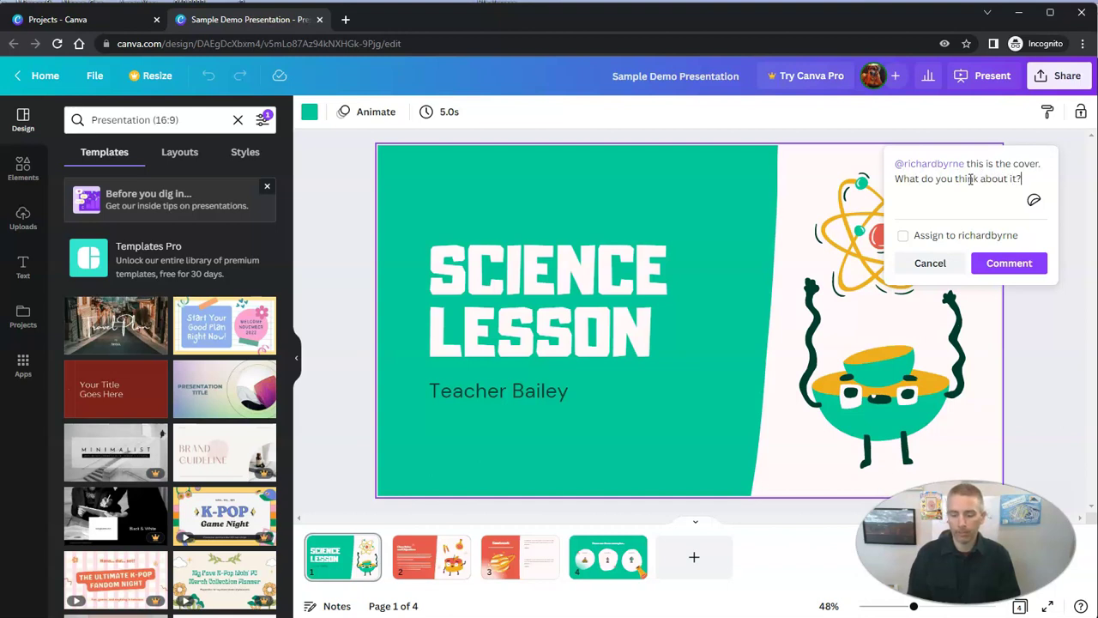
click(902, 235)
click(1017, 273)
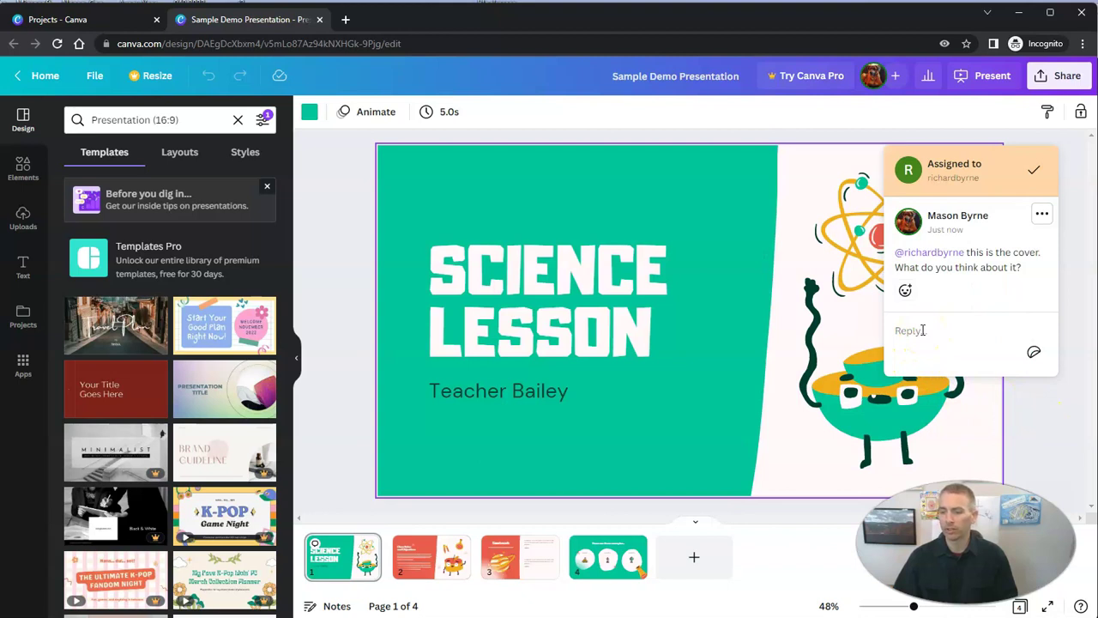
Delete the newly posted comment thread
click(1043, 216)
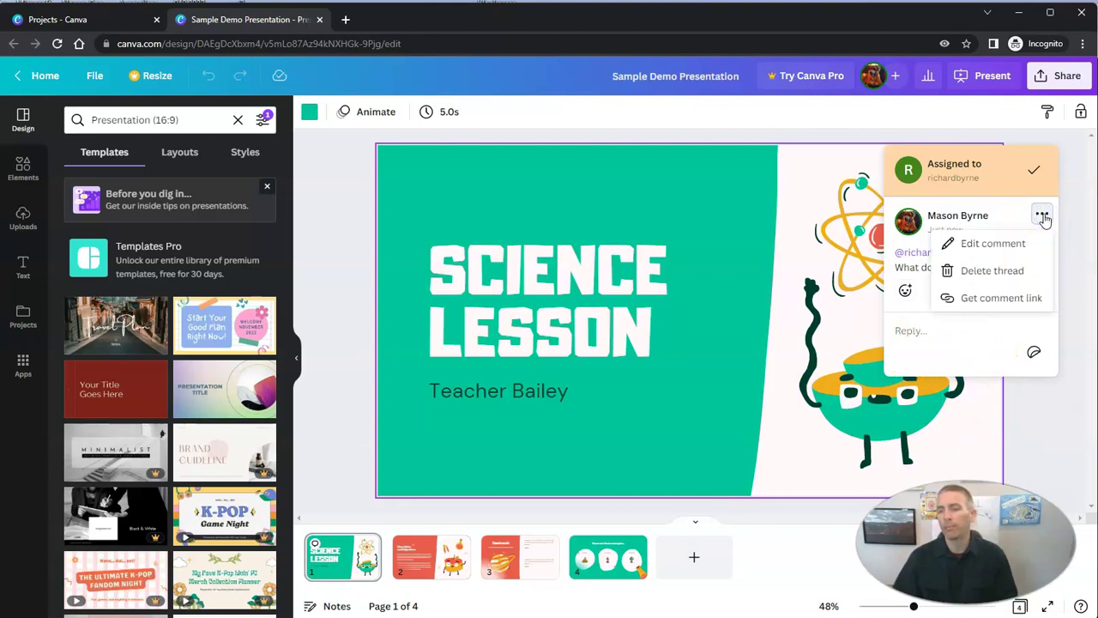
click(1013, 275)
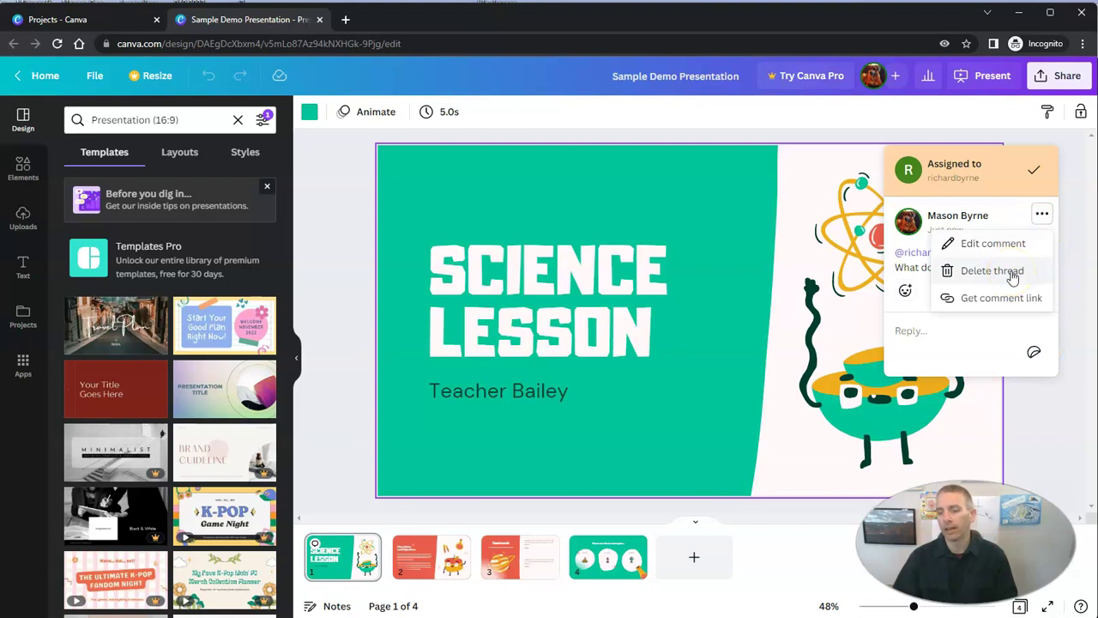
click(1013, 273)
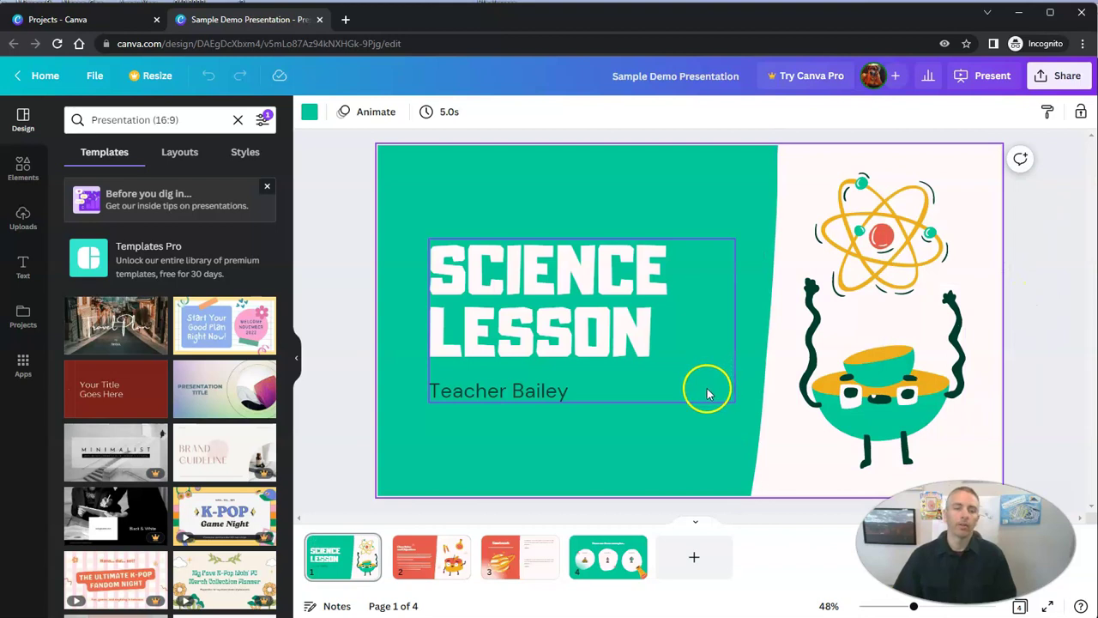
Edit the cover subtitle line, typing 'Mason B' over the highlighted text
click(509, 388)
double_click(504, 393)
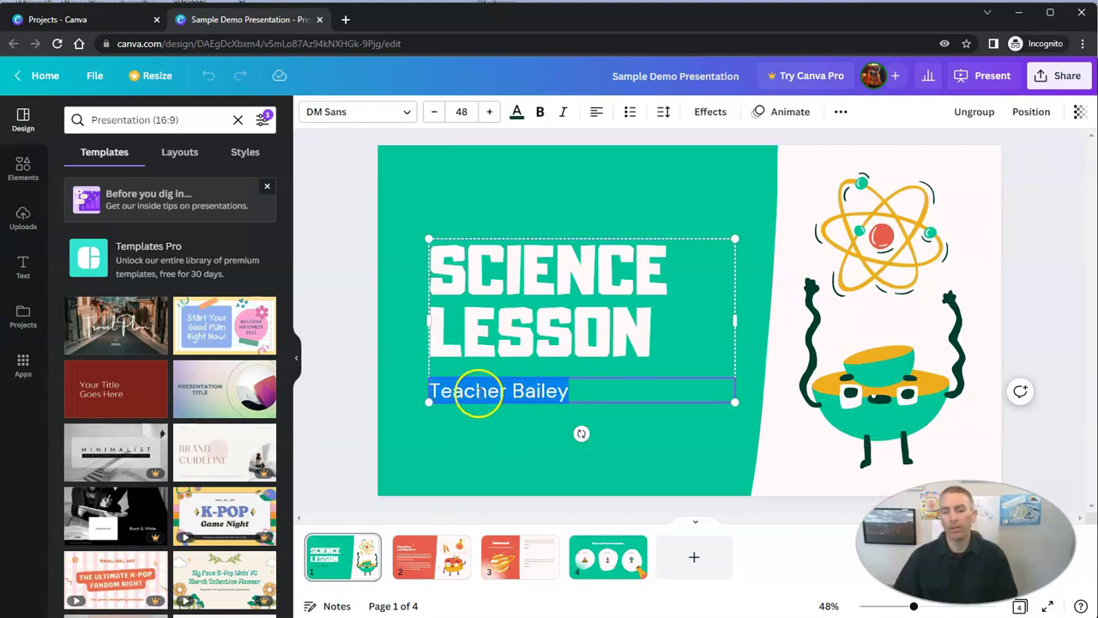
click(449, 442)
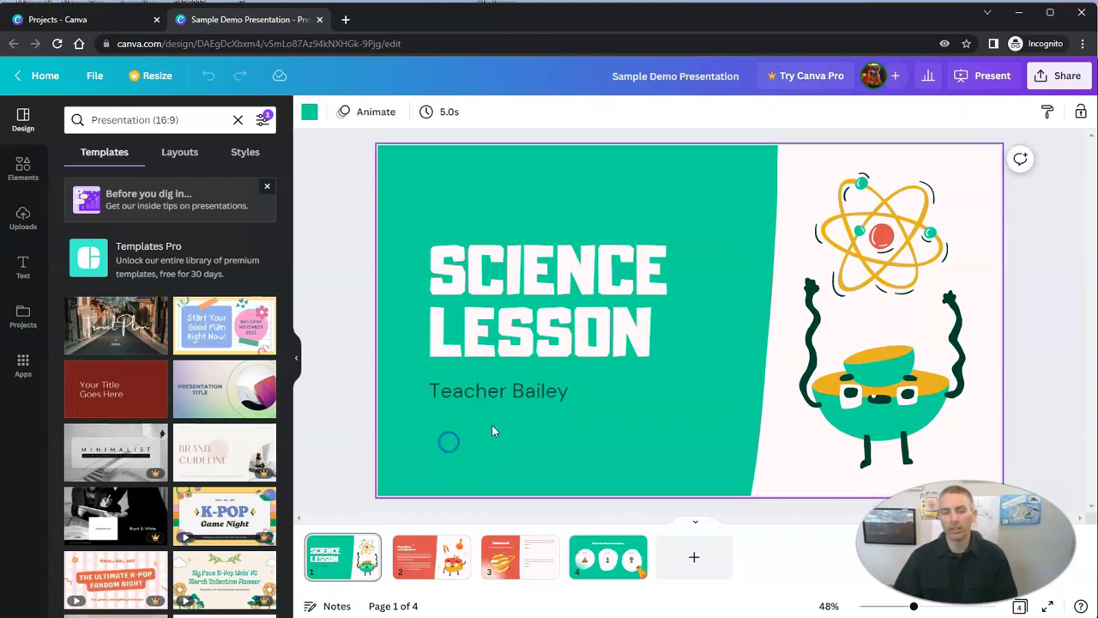
click(502, 397)
double_click(502, 394)
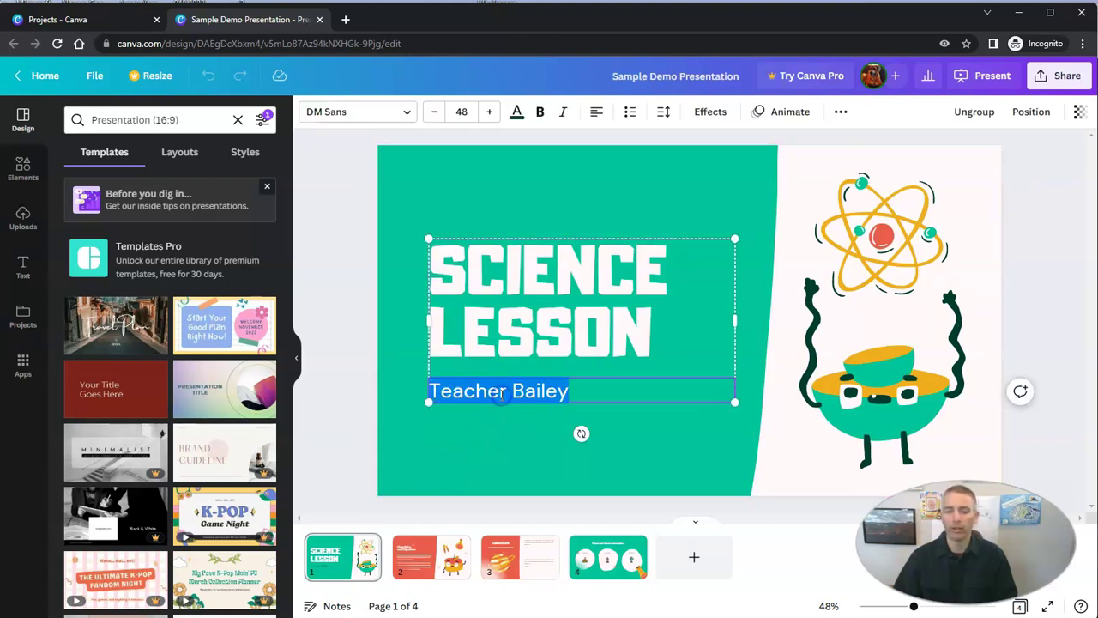
text(Ma)
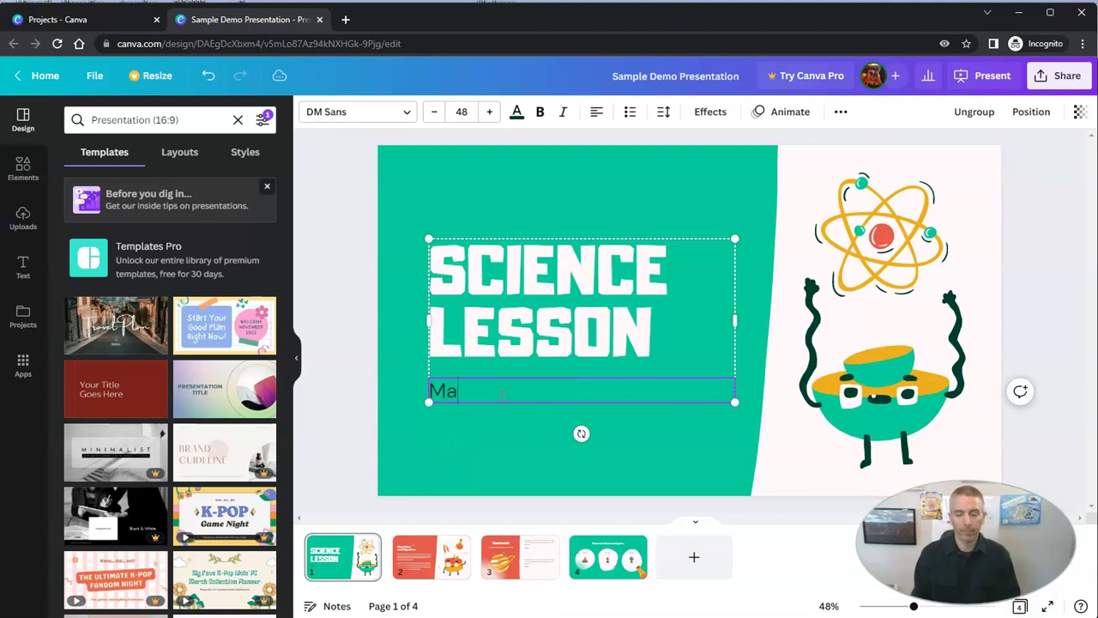
text(son B)
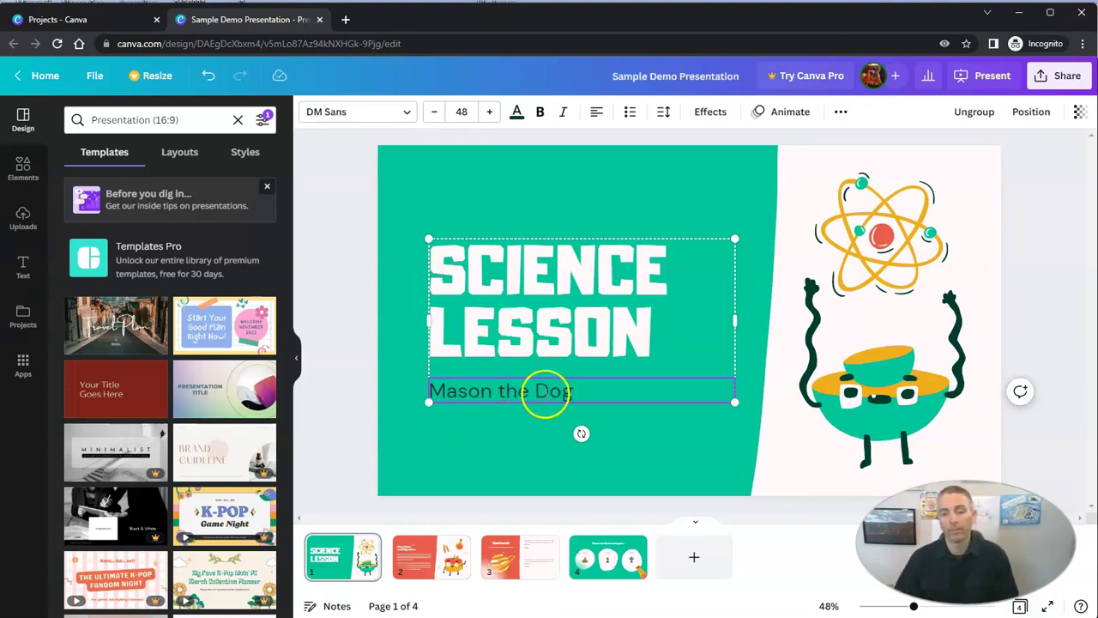
click(1034, 264)
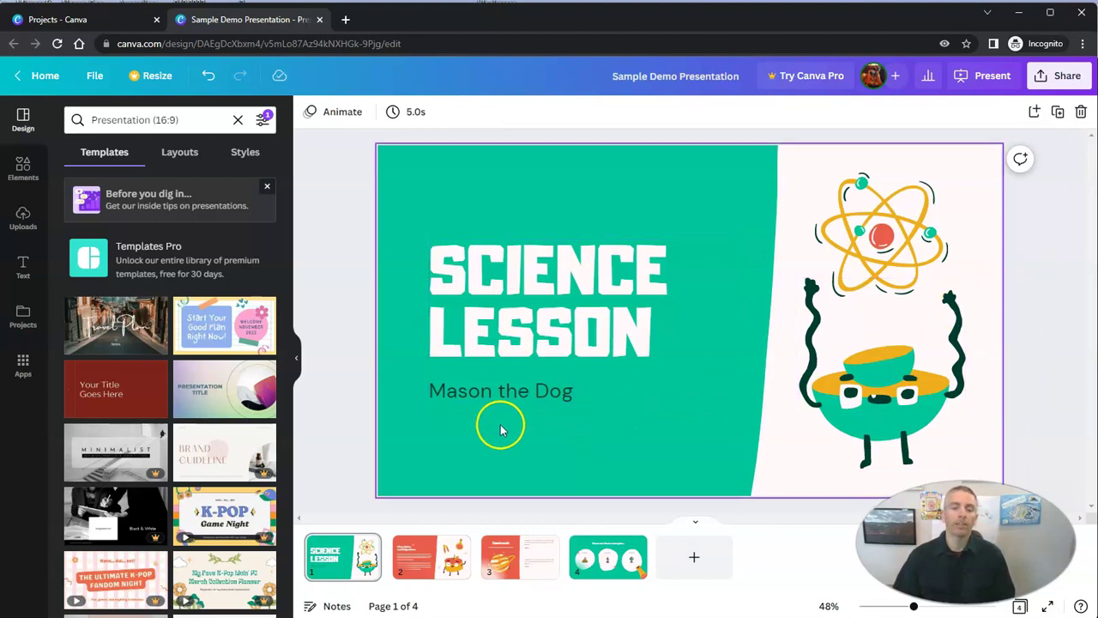
Drag the title and subtitle group higher on the cover slide and deselect it
drag(540, 279, 524, 223)
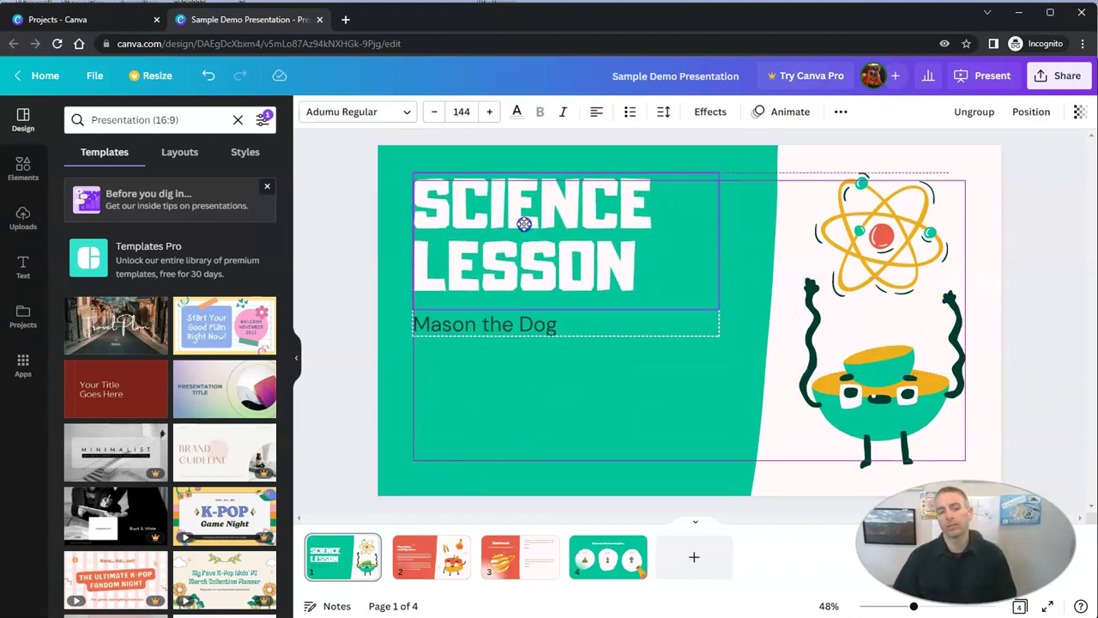
drag(524, 223, 524, 232)
click(531, 404)
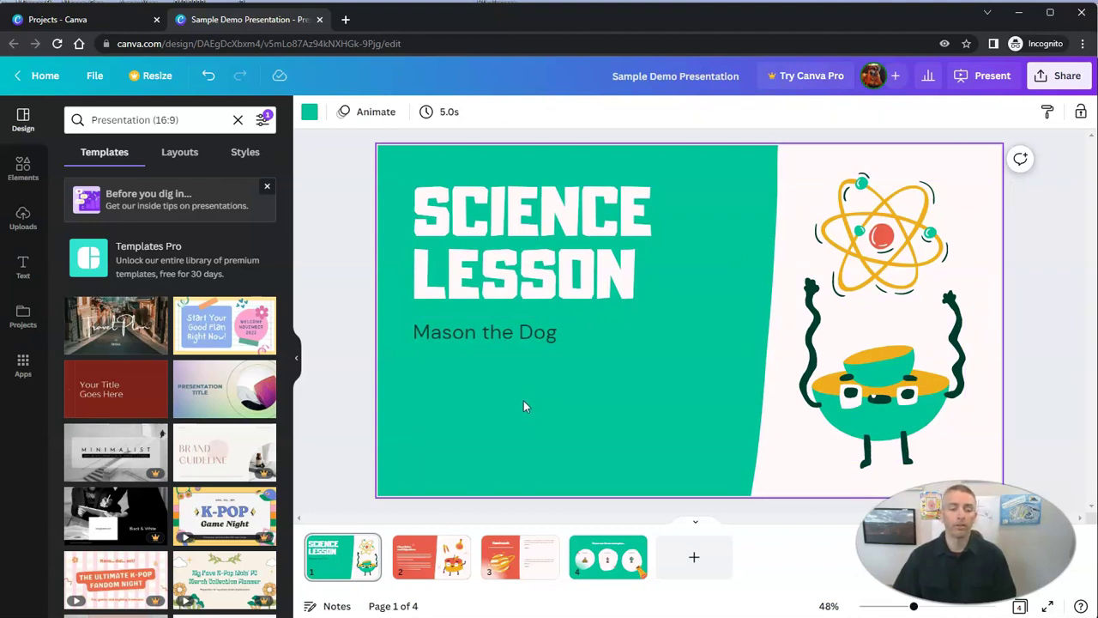
Search the Elements library for 'dog'
click(25, 178)
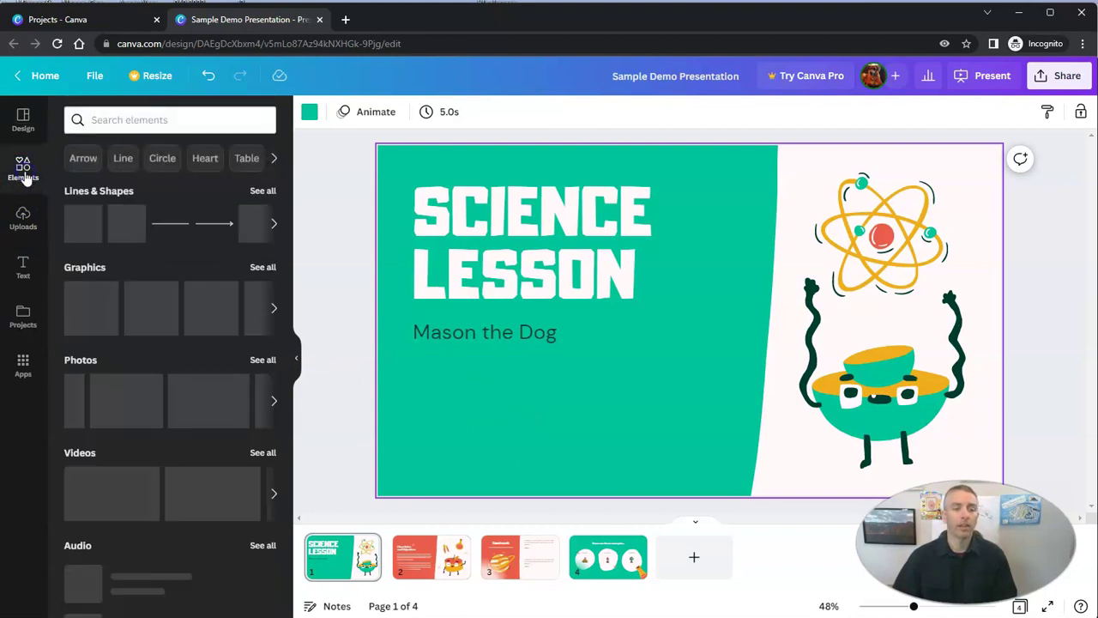
click(126, 120)
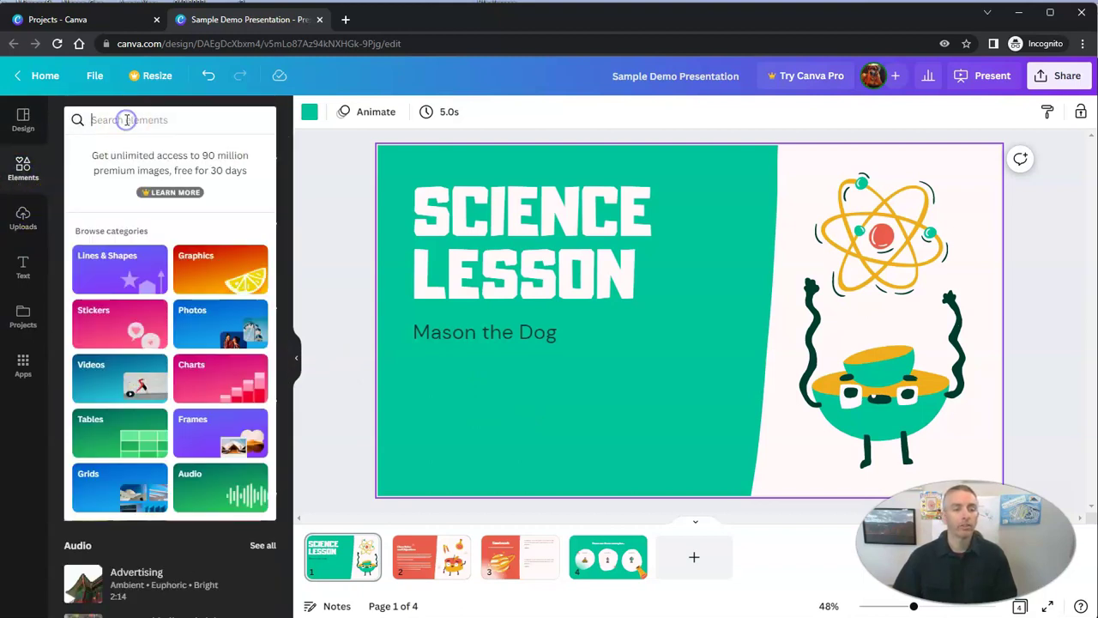
text(dog)
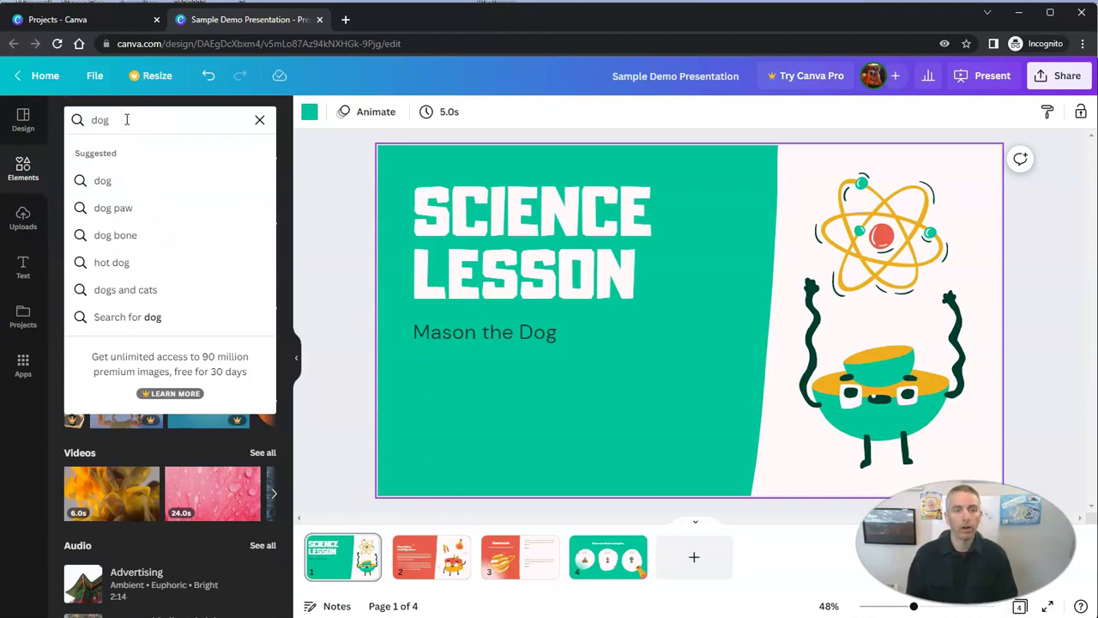
key(Return)
drag(86, 248, 86, 266)
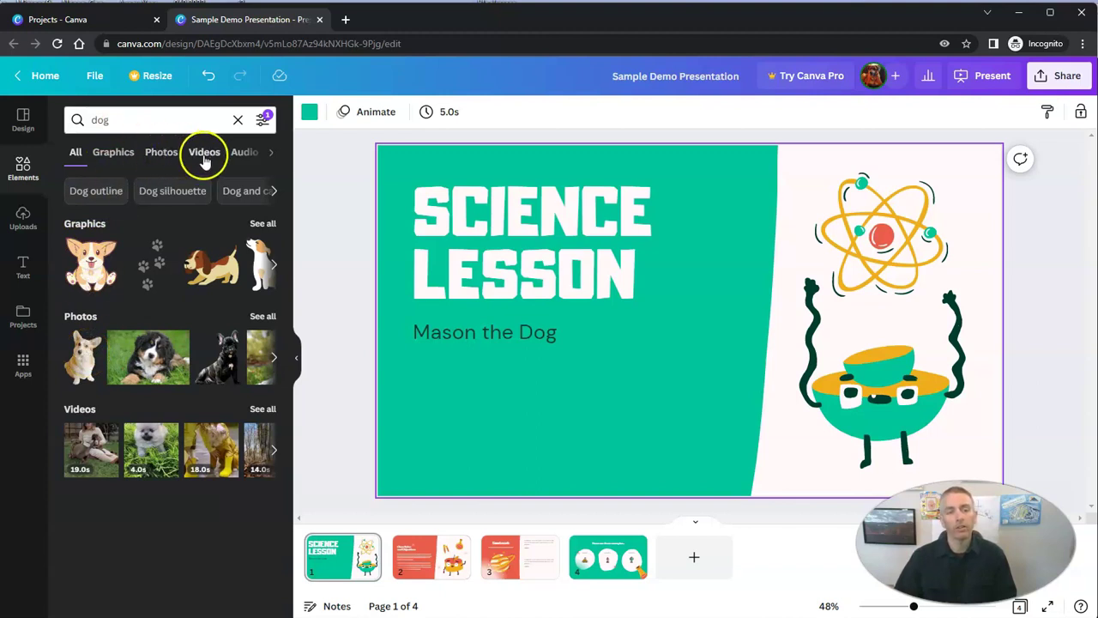
Browse the Graphics, Photos, Videos and Audio dog results, ending back on Graphics
click(118, 154)
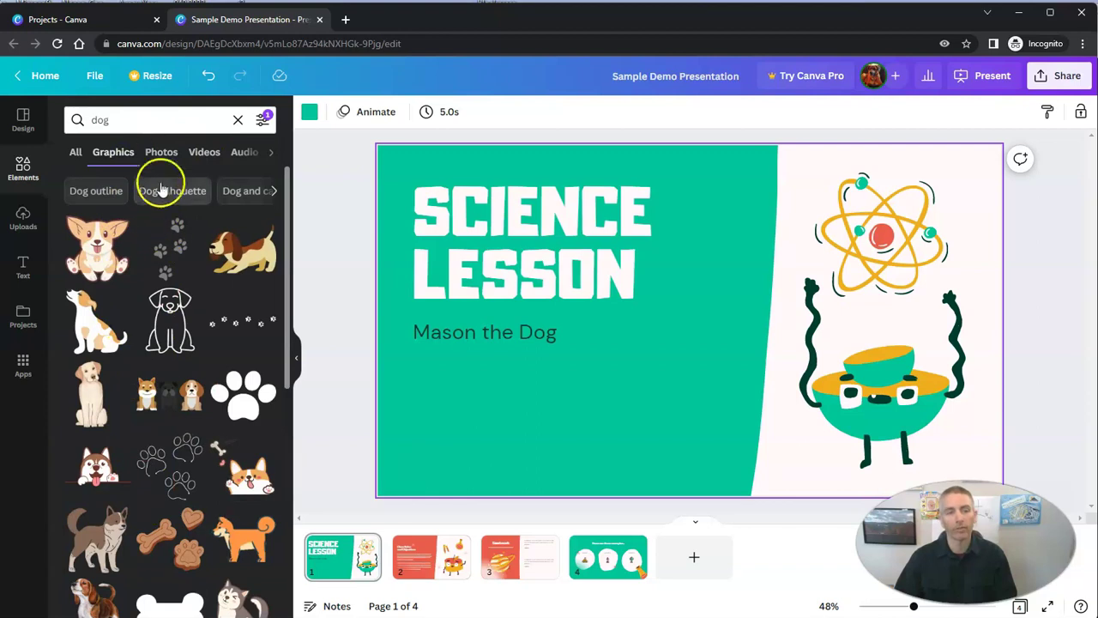
click(161, 152)
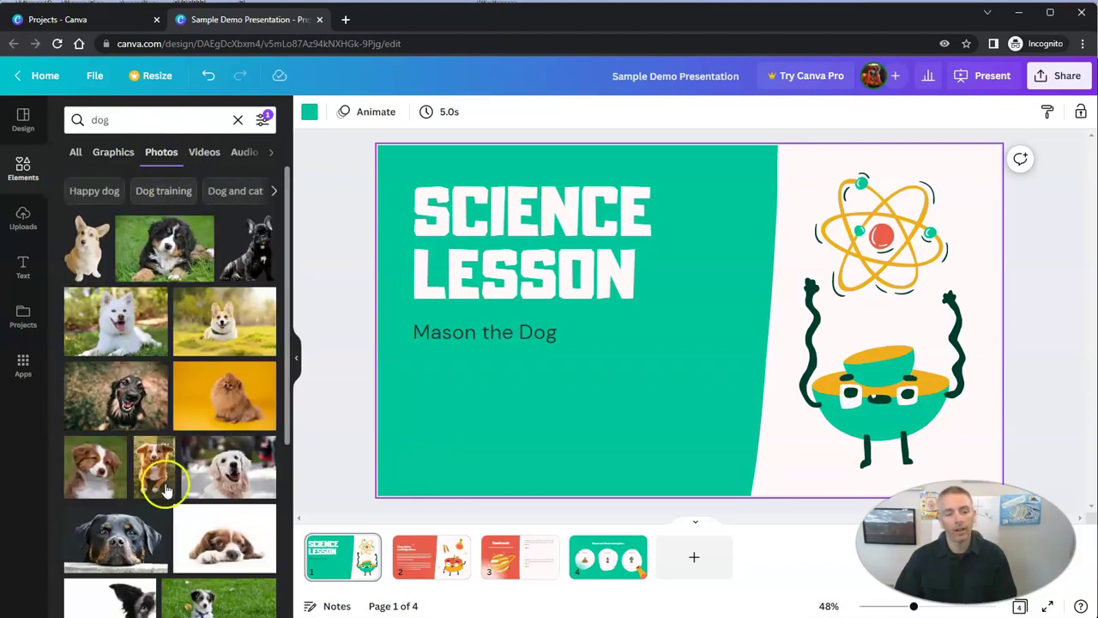
click(202, 152)
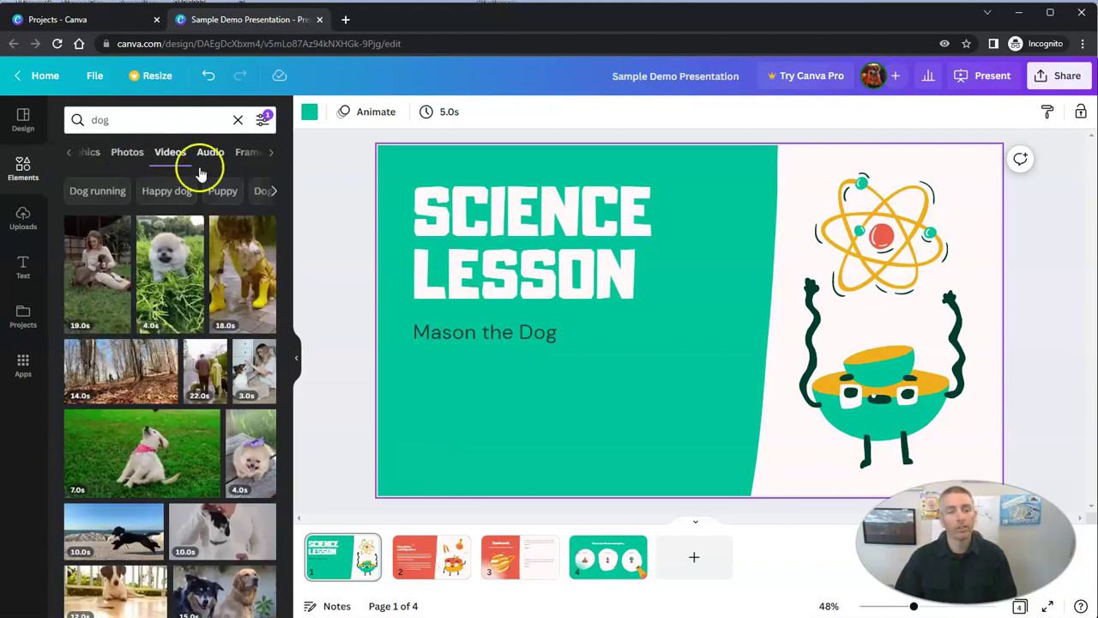
click(212, 154)
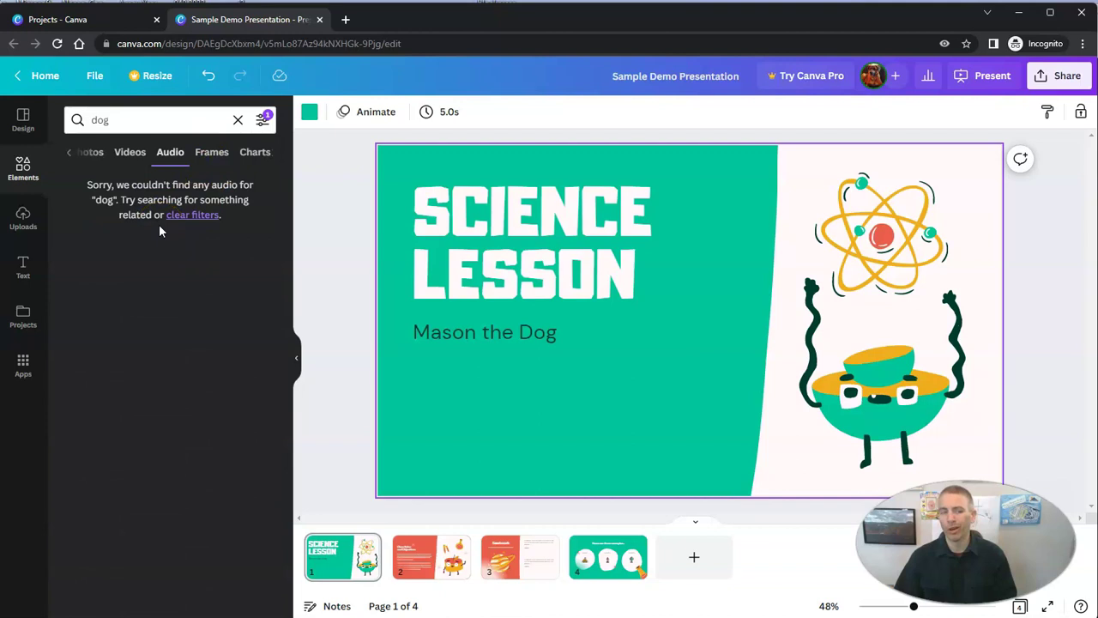
click(92, 154)
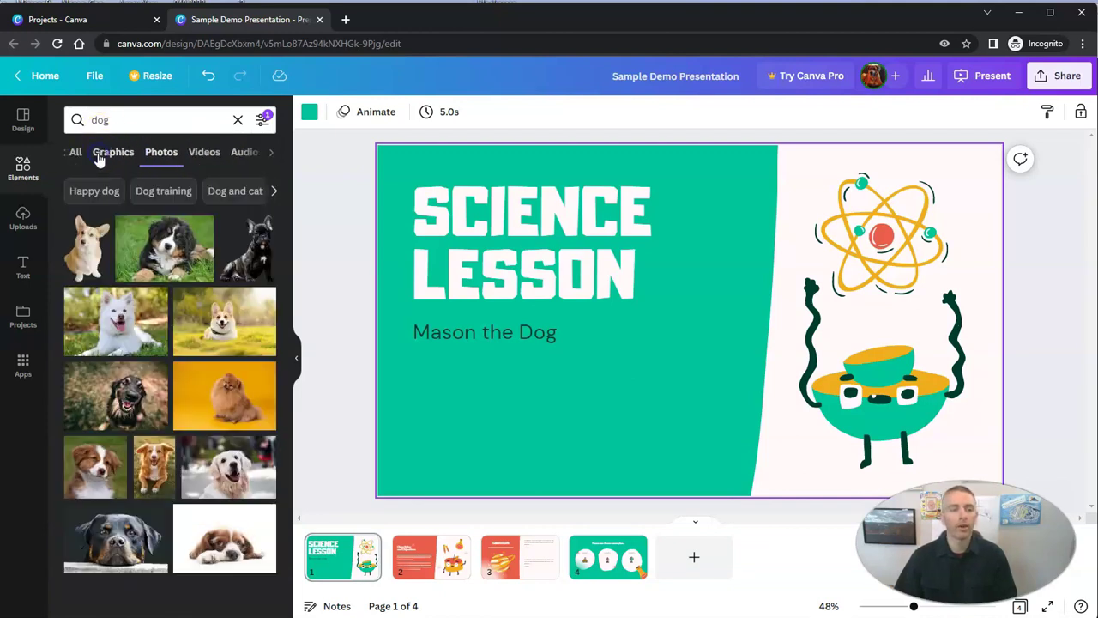
click(112, 154)
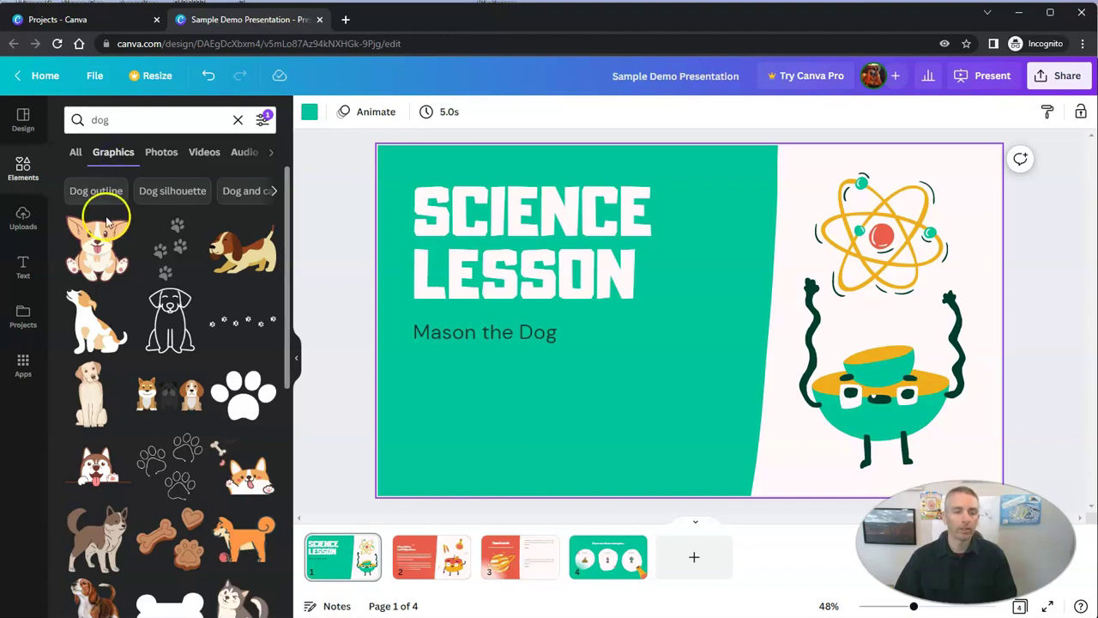
Insert the beagle graphic below the subtitle, enlarge it, flip it horizontally and nudge it left
click(247, 257)
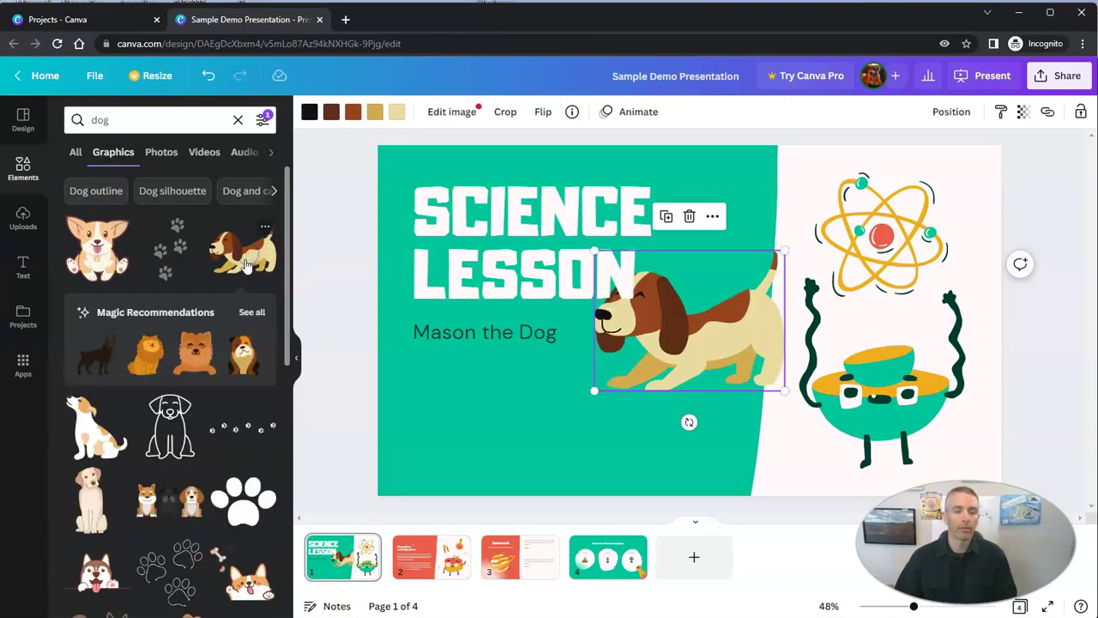
drag(710, 361, 576, 463)
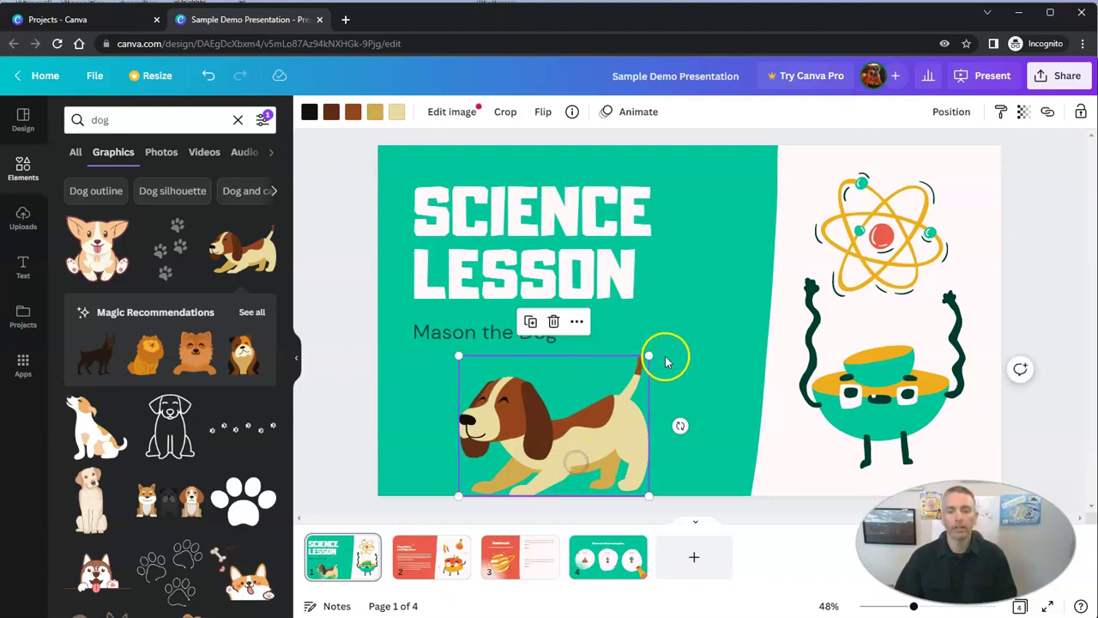
drag(650, 356, 649, 374)
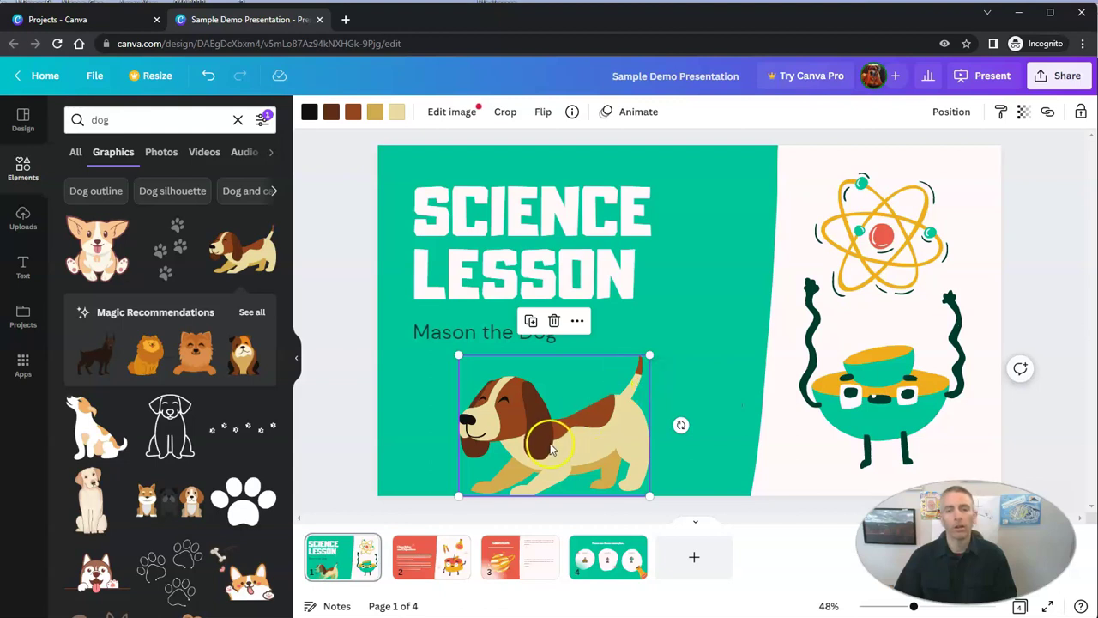
click(540, 114)
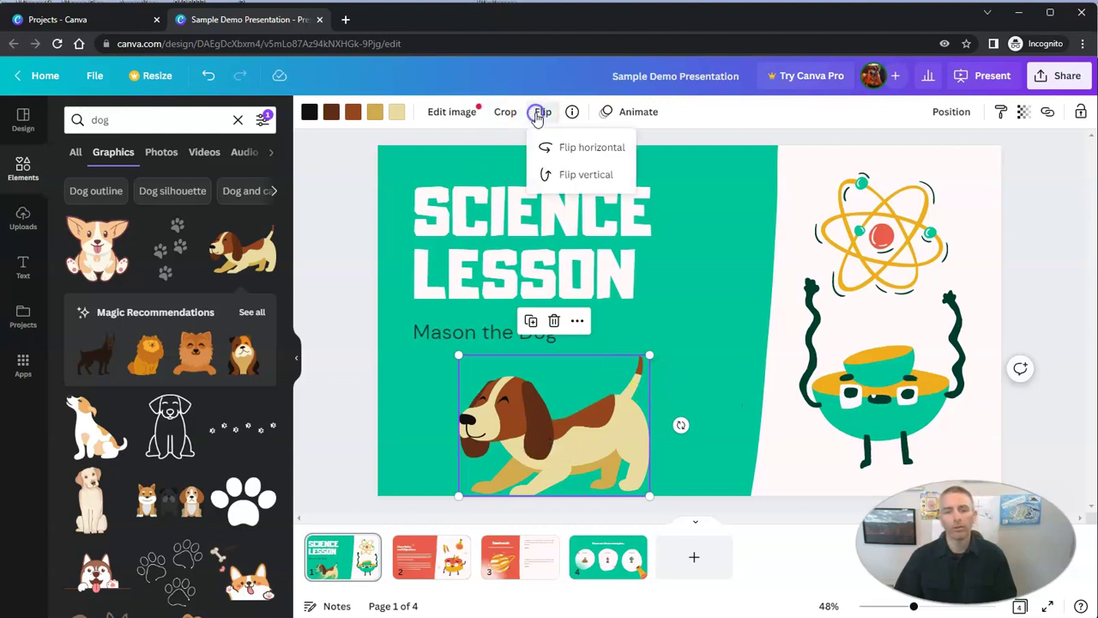
click(594, 150)
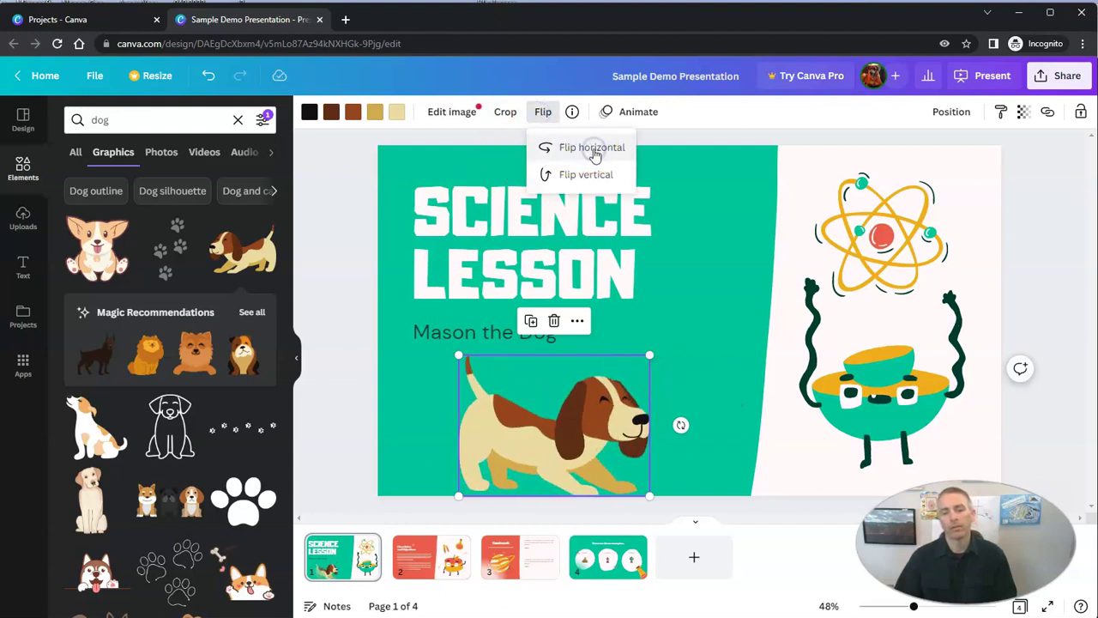
drag(590, 415, 542, 411)
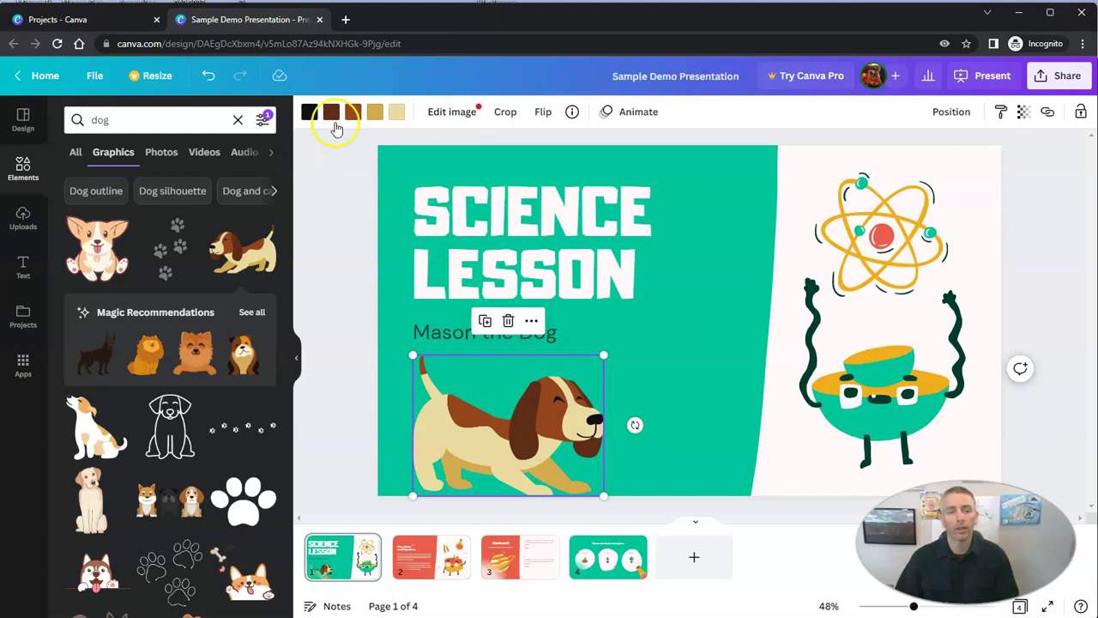
click(309, 113)
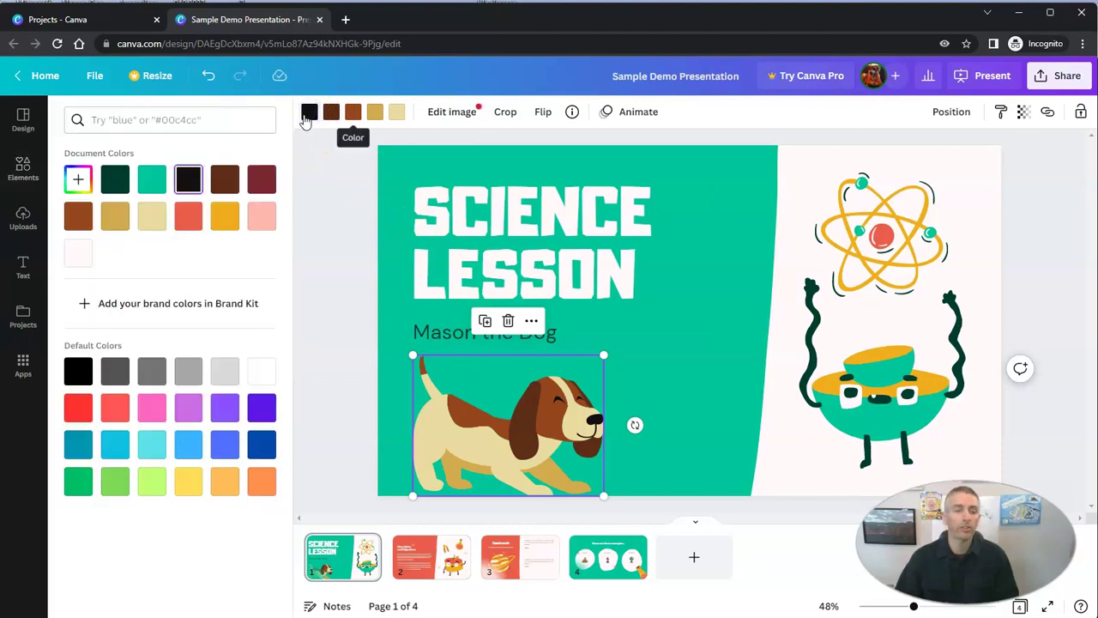
click(188, 408)
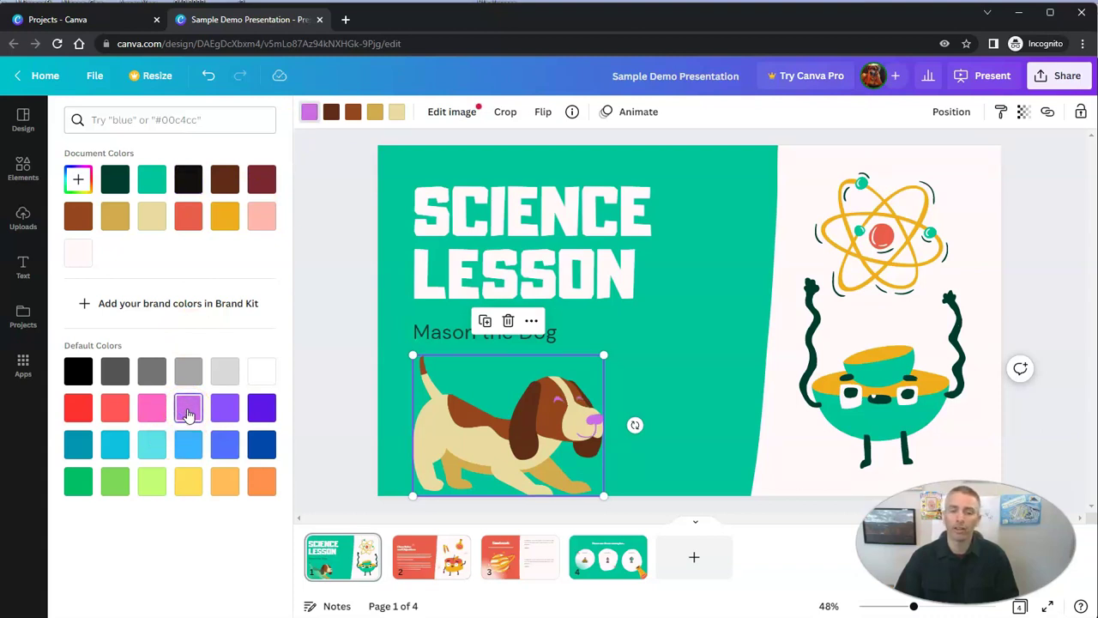
click(77, 371)
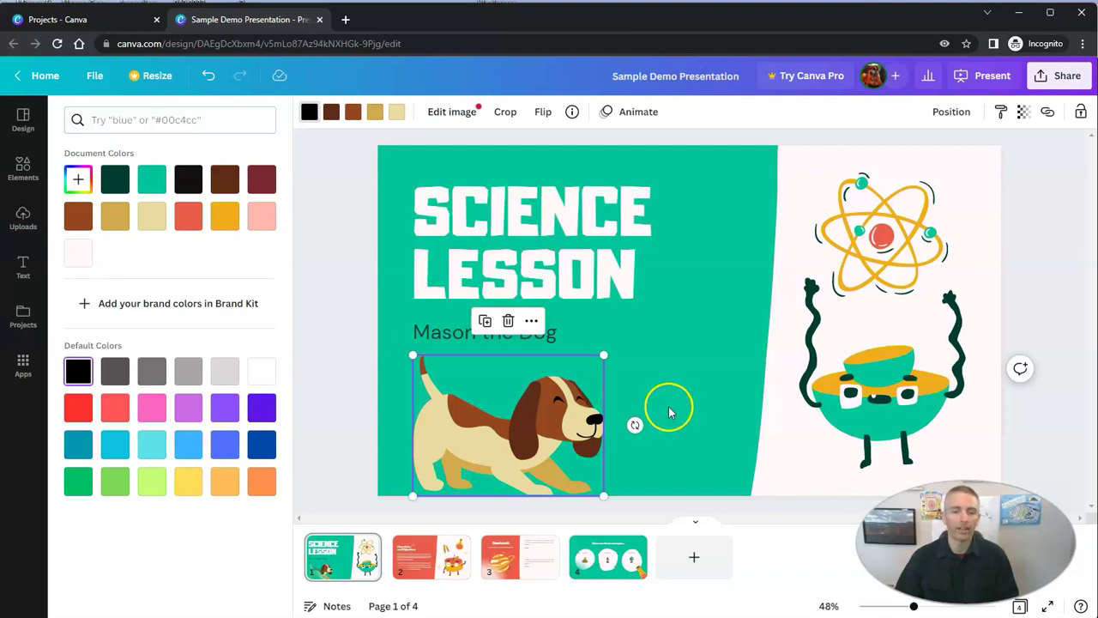
click(722, 453)
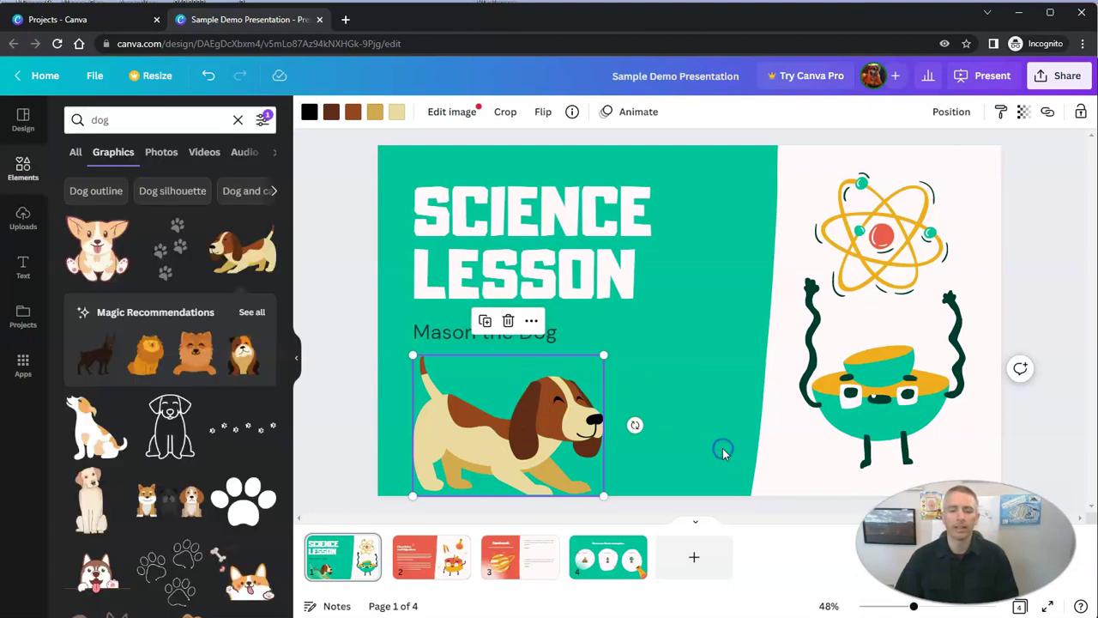
click(709, 483)
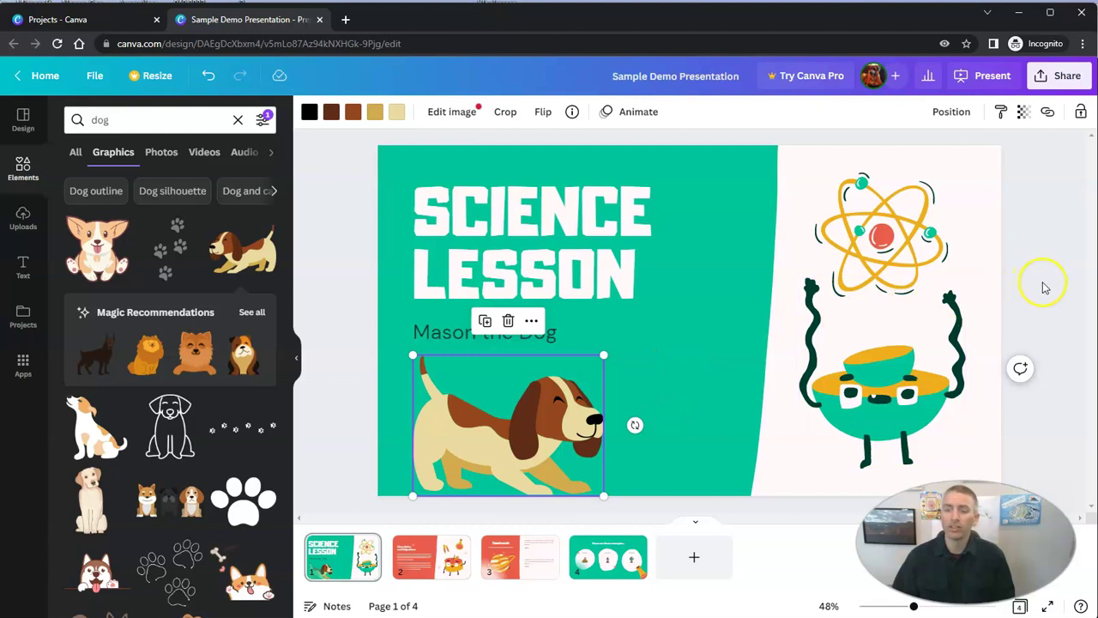
click(340, 364)
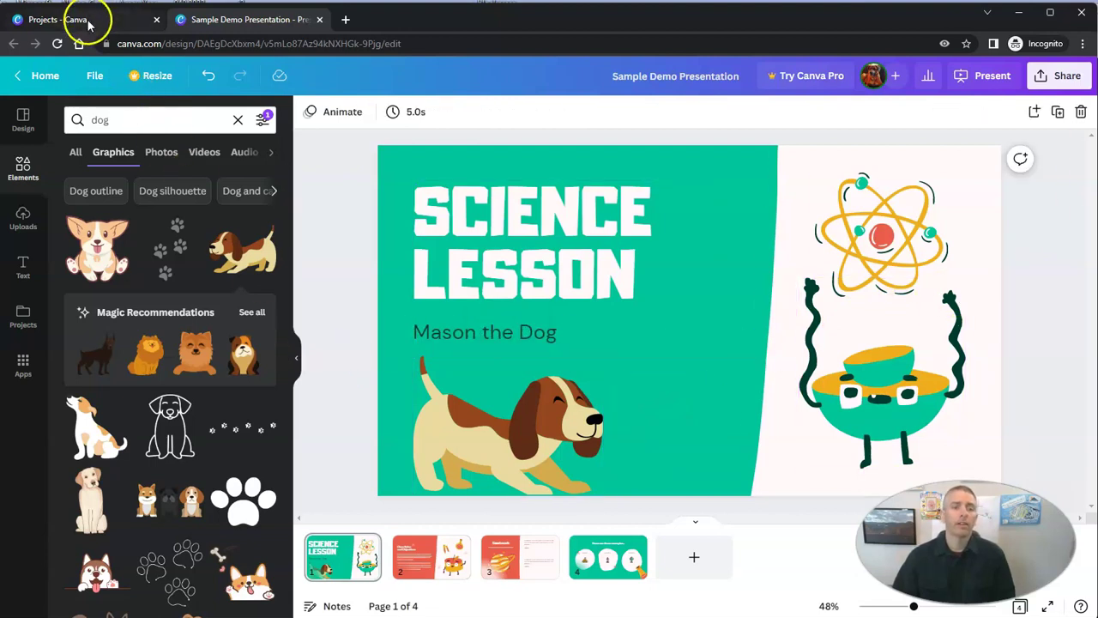
Return to the Canva Home page in the first tab, closing the design preview
click(89, 21)
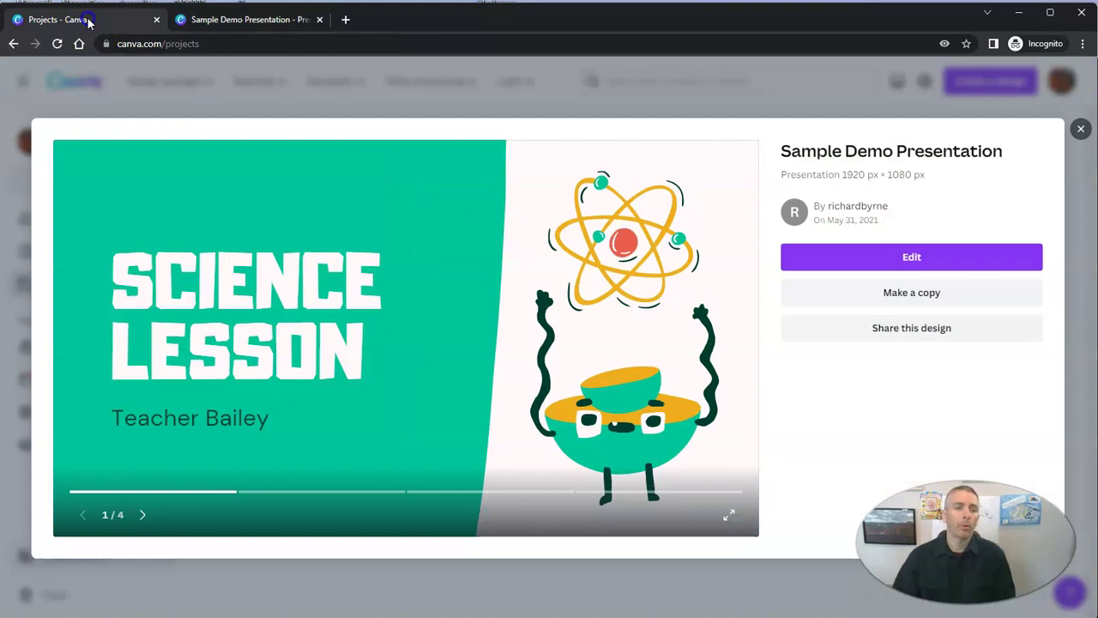
click(1080, 129)
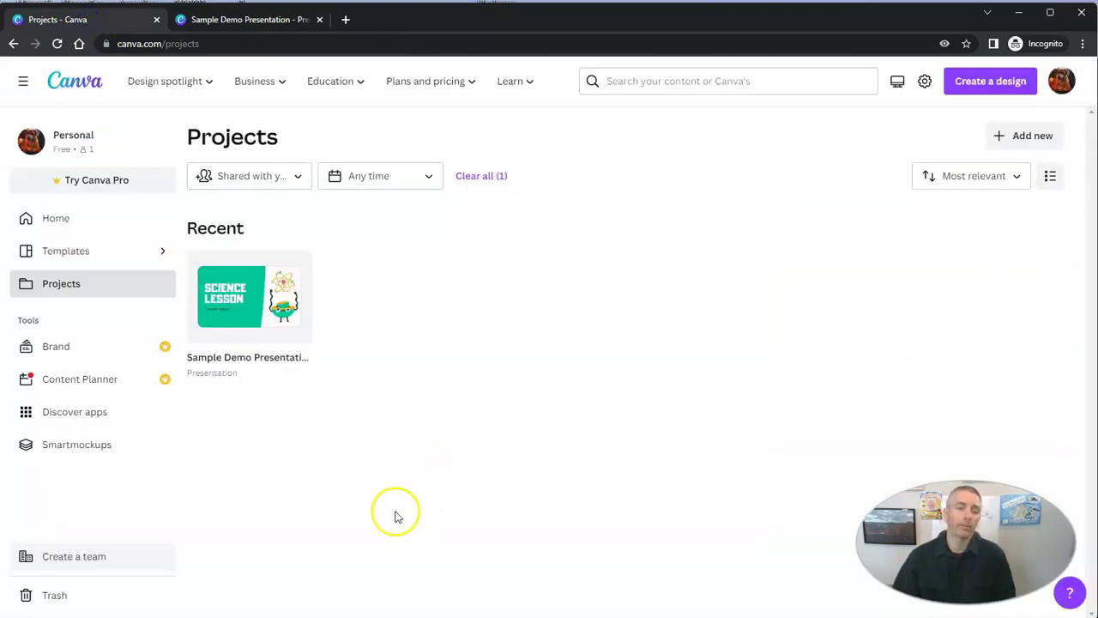
click(53, 219)
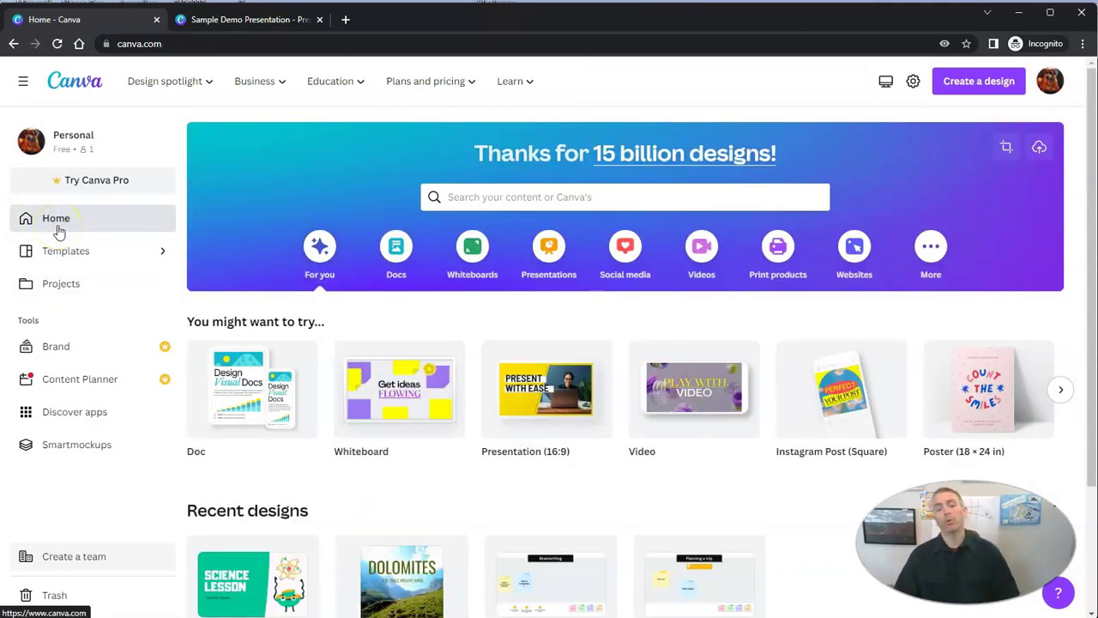
mouse_move(349, 417)
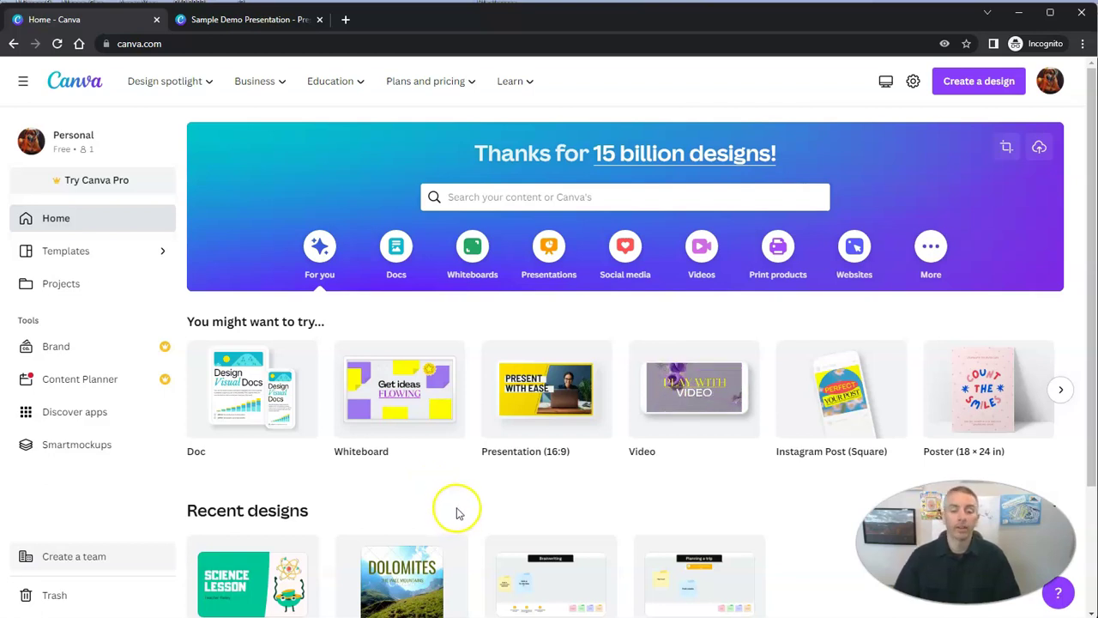
mouse_move(536, 395)
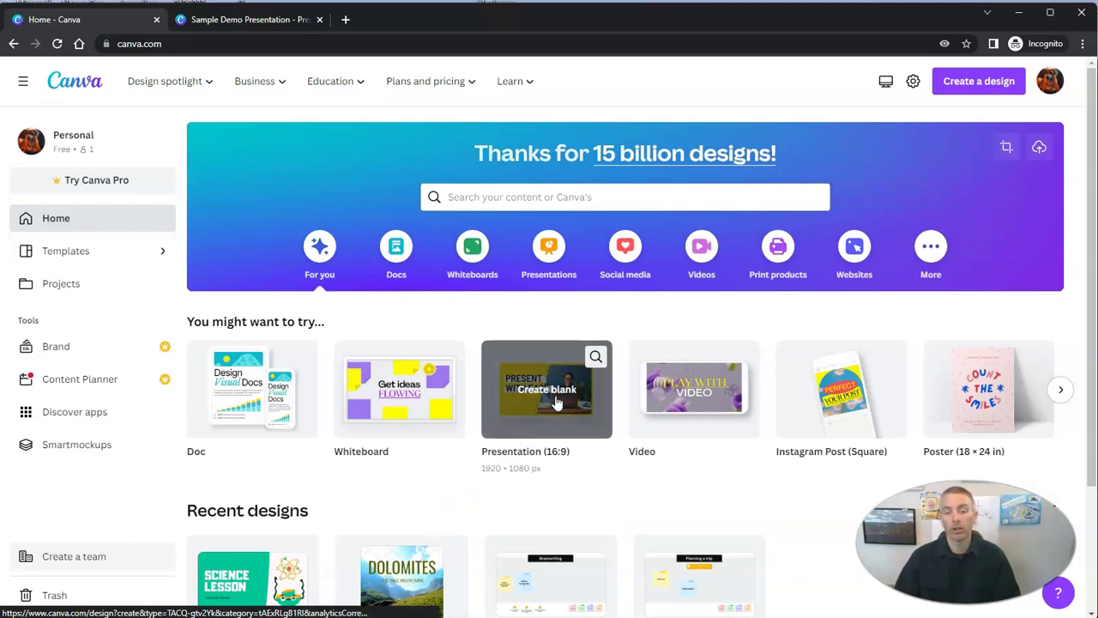
Create a blank Presentation (16:9) and open the vintage History Report template's pages
click(555, 425)
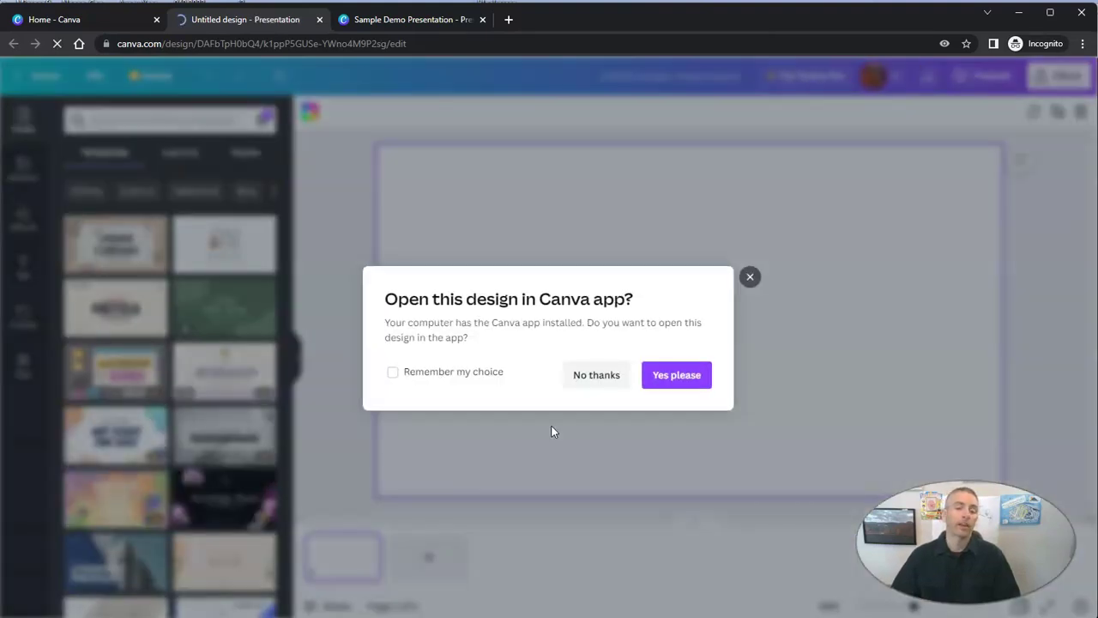
click(752, 276)
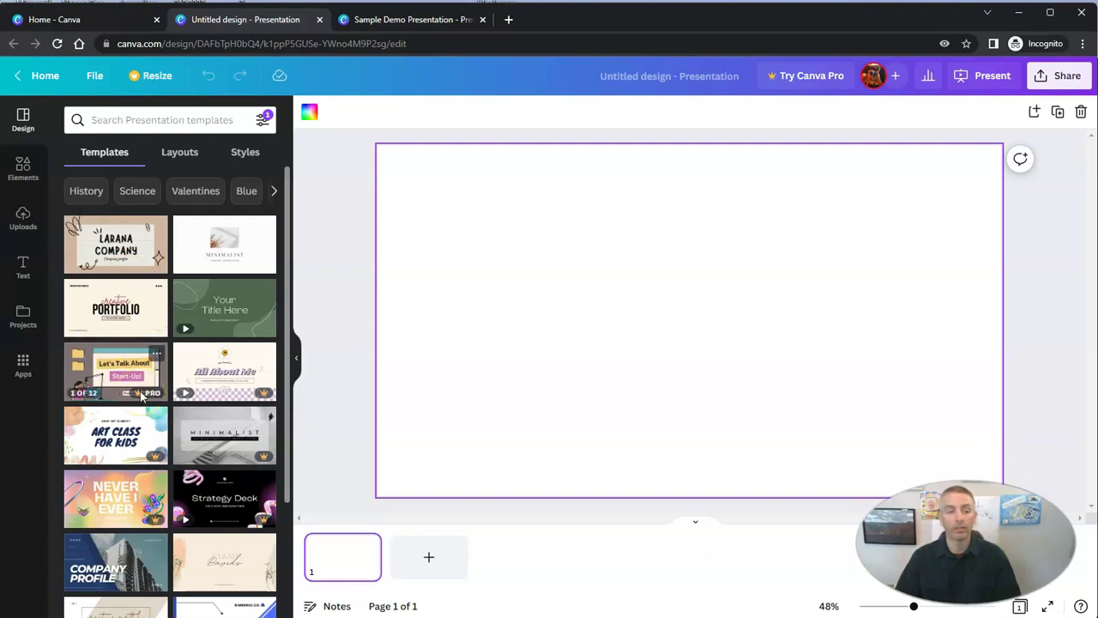
click(88, 193)
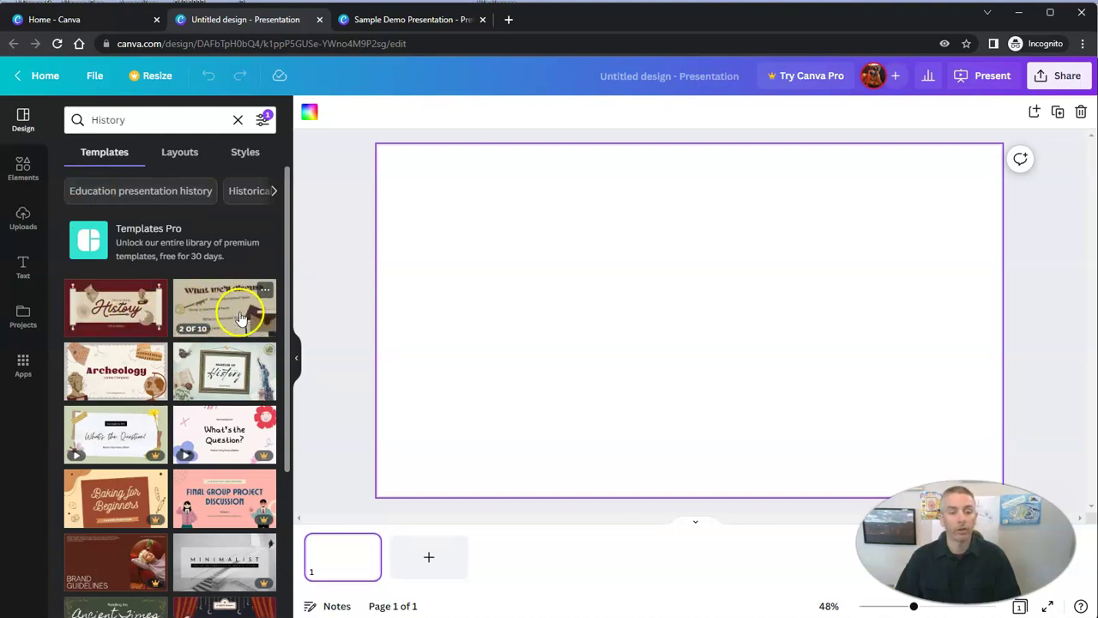
click(237, 315)
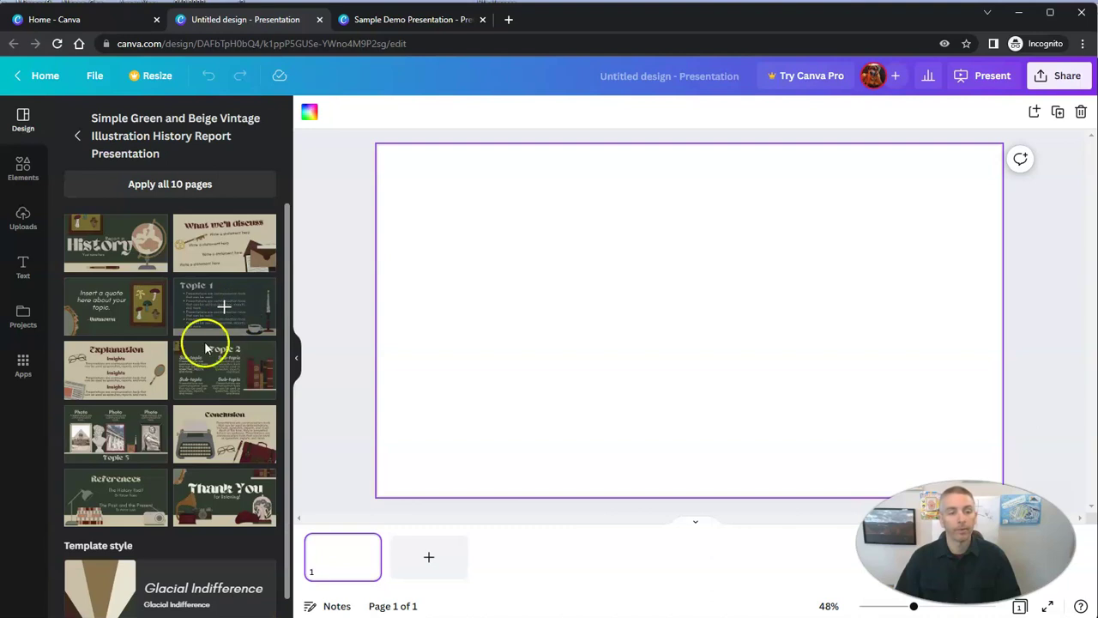
Apply the History title page, delete 'Report in', and change the subtitle to 'Mason the Dog'
click(117, 246)
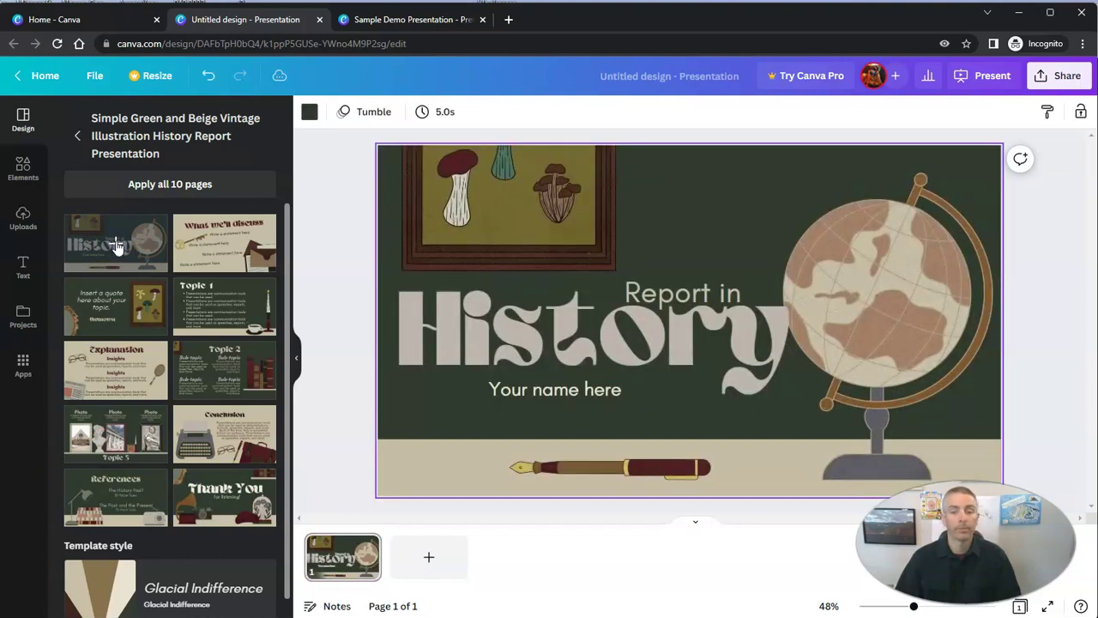
click(687, 294)
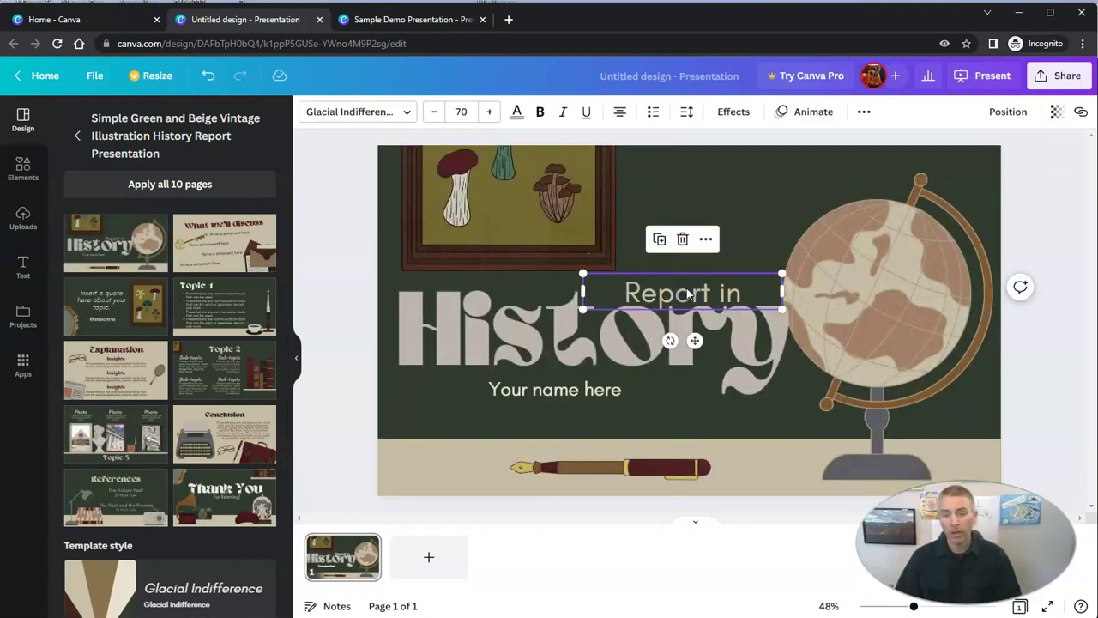
click(683, 241)
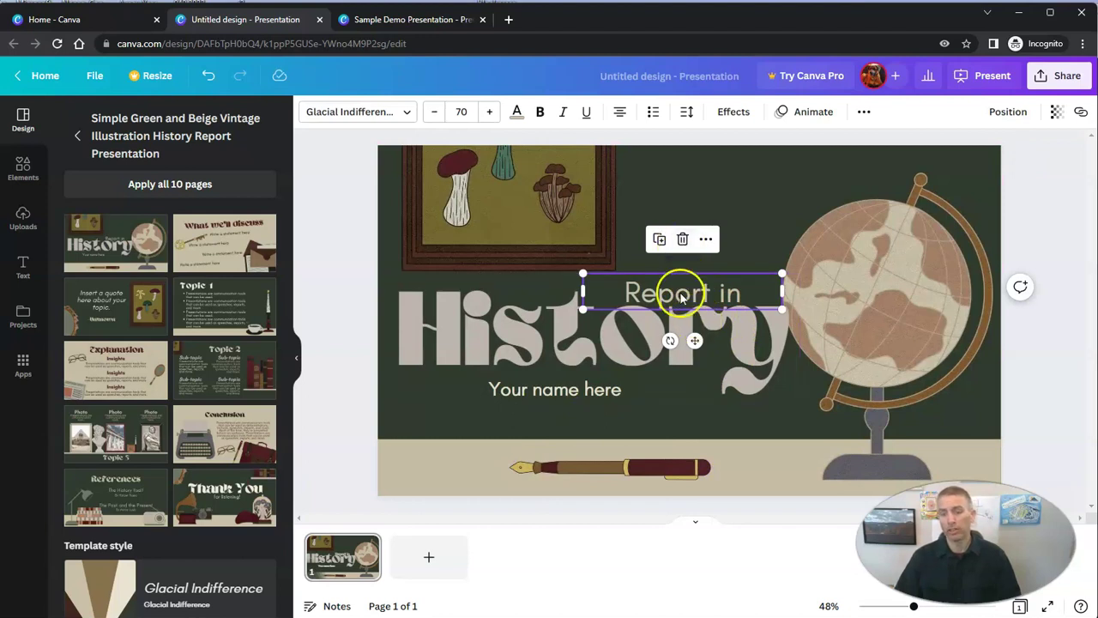
click(684, 240)
double_click(556, 390)
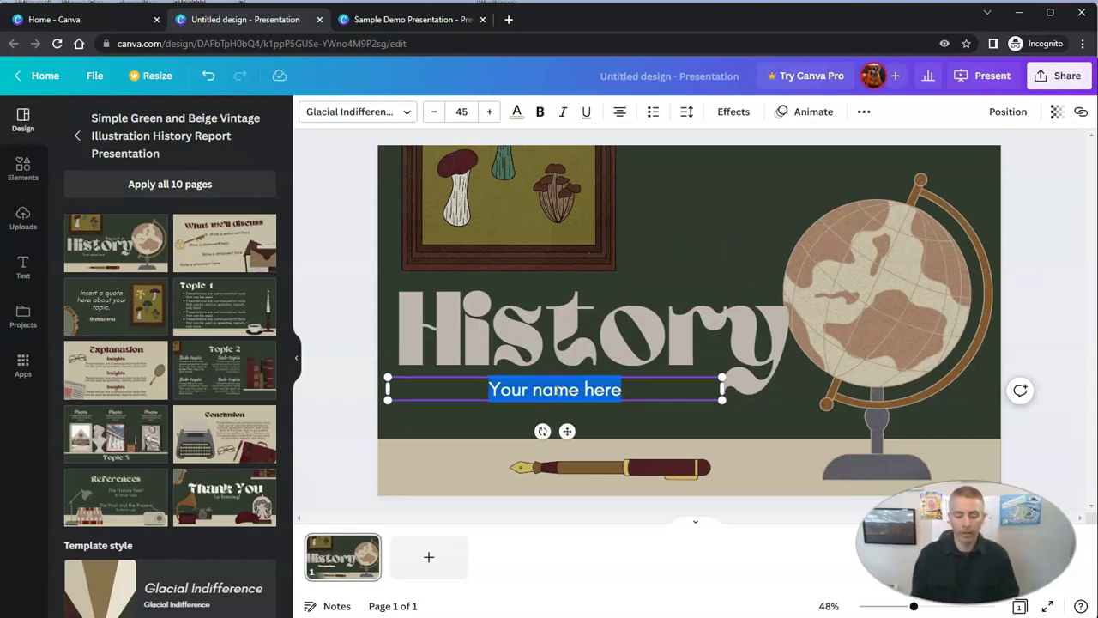
text(Mason the Dog)
Move the globe down, delete the mushroom picture, and raise the History heading
click(642, 355)
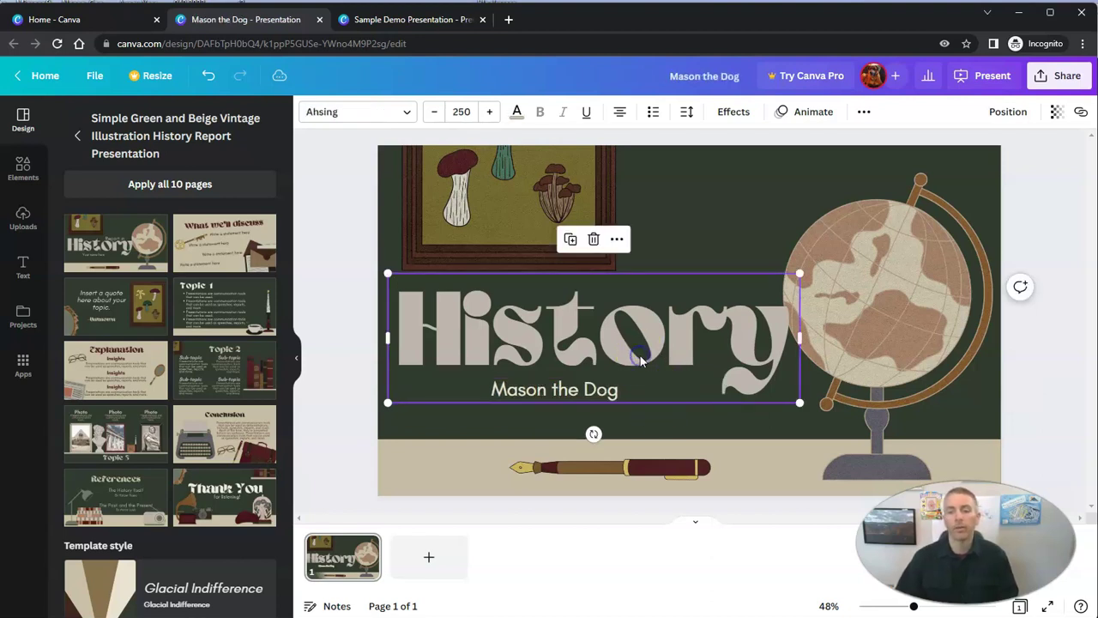
drag(948, 351, 951, 370)
click(554, 226)
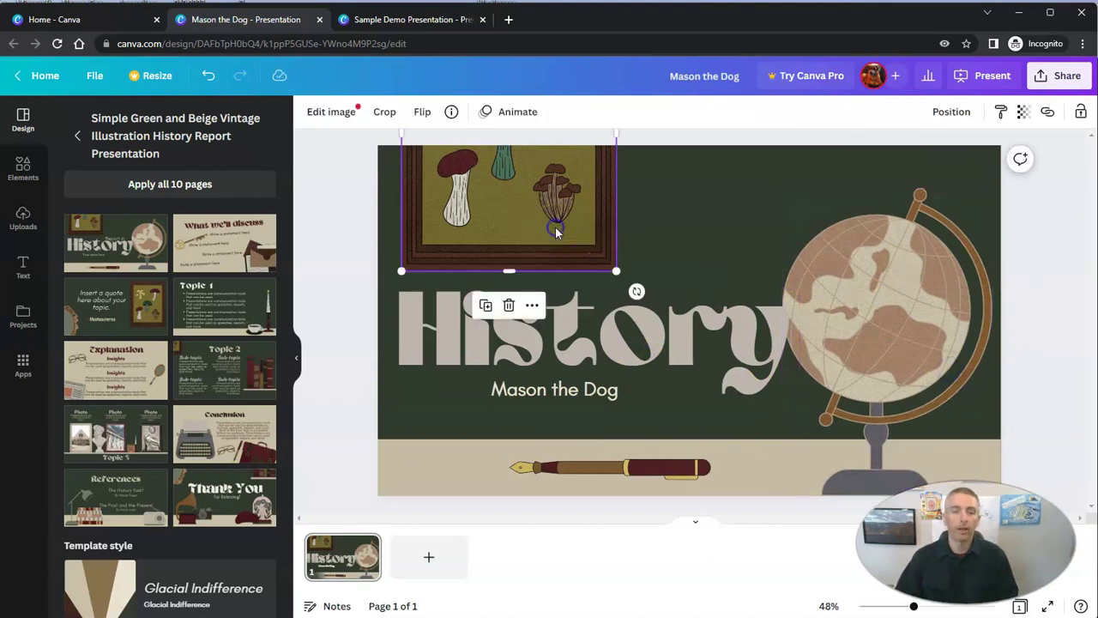
click(509, 305)
drag(541, 291, 535, 213)
Extend the History heading by adding 'of Dogs' on a new line
double_click(781, 234)
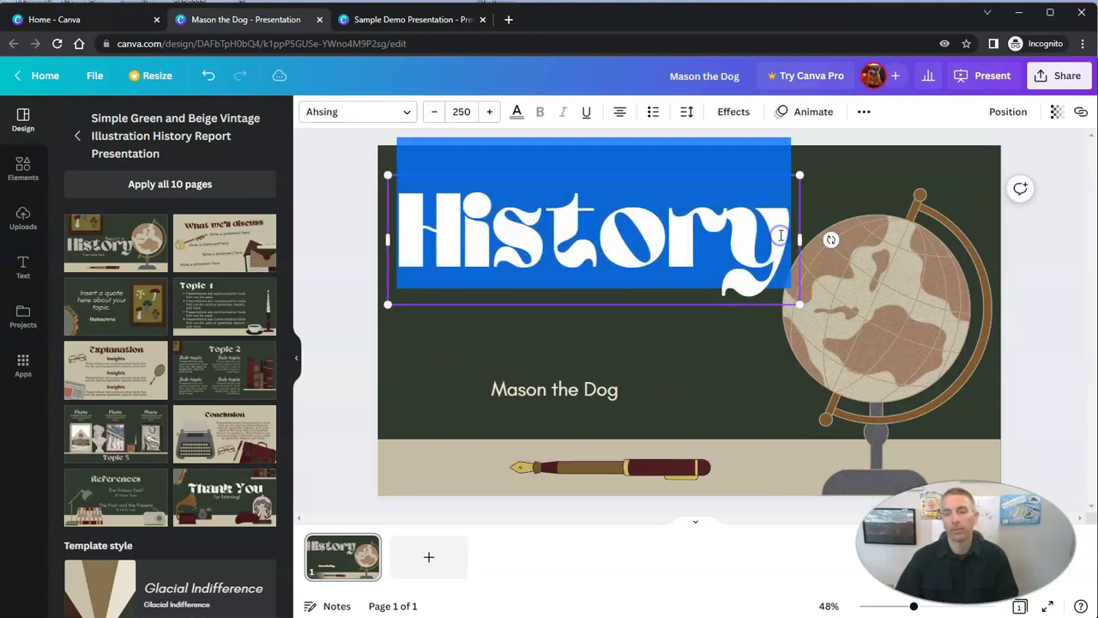
click(791, 242)
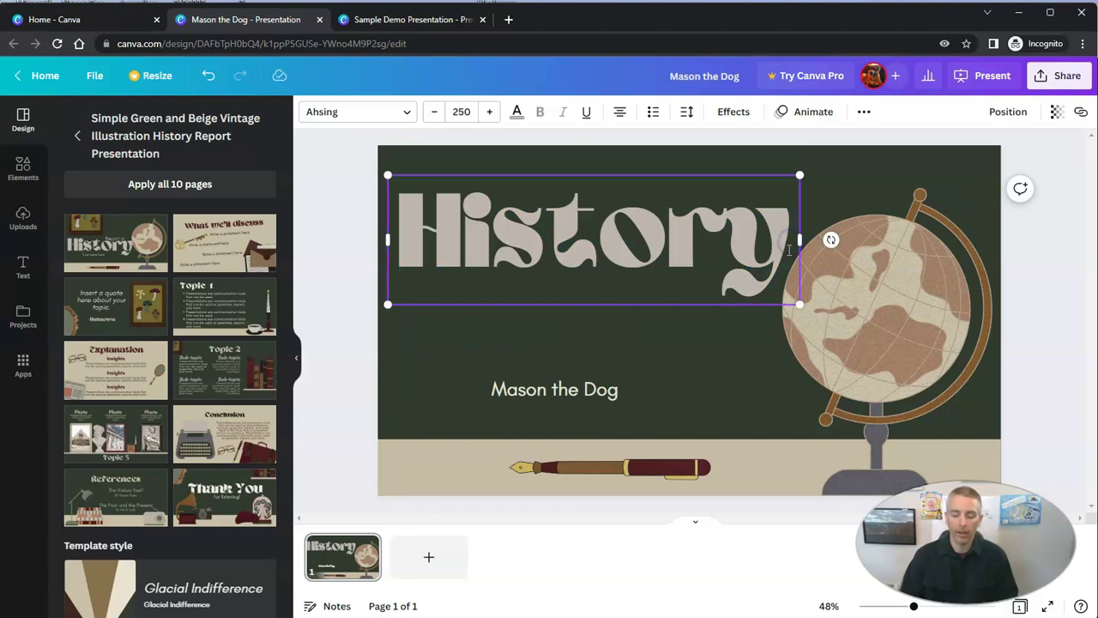
key(Return)
text(of )
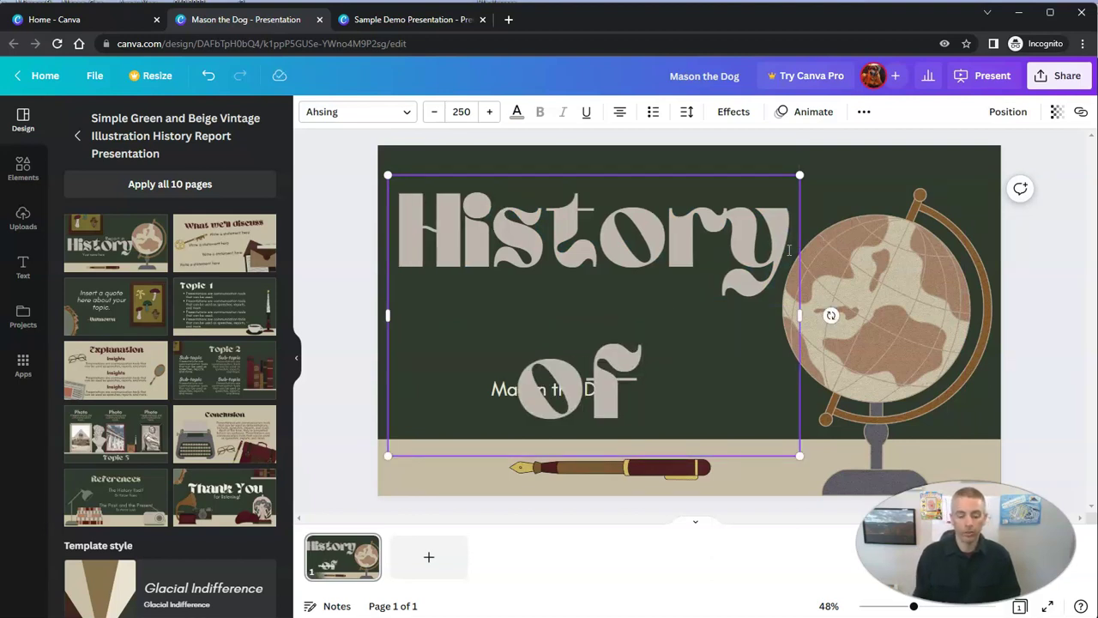
text(Dogs)
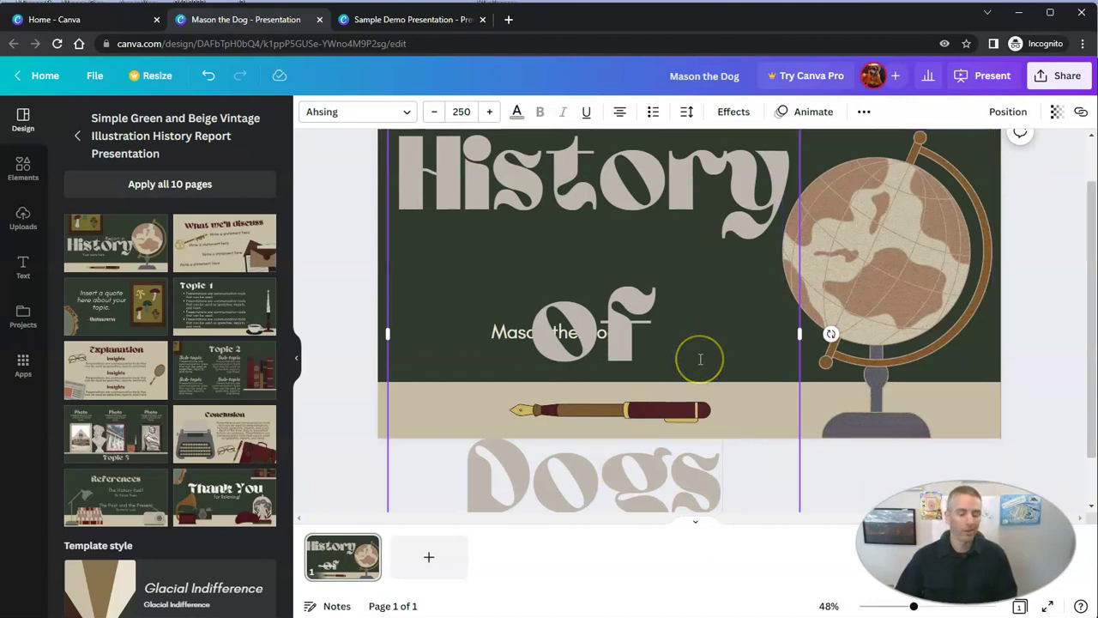
Set the title to font size 125, widen it onto one line, and nudge it down
key(ctrl+a)
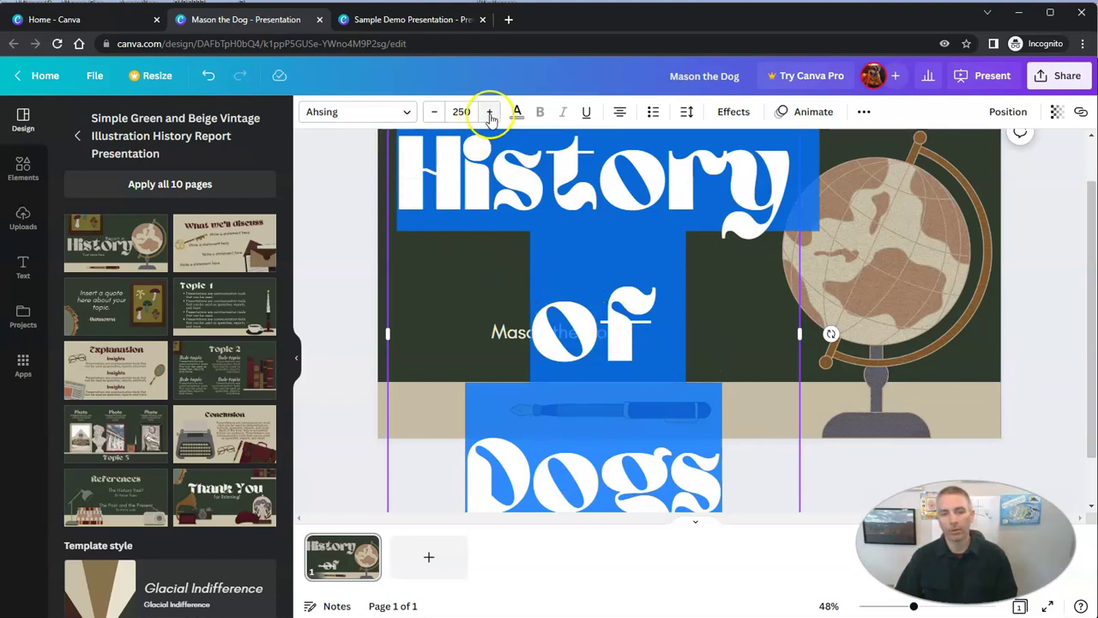
click(460, 112)
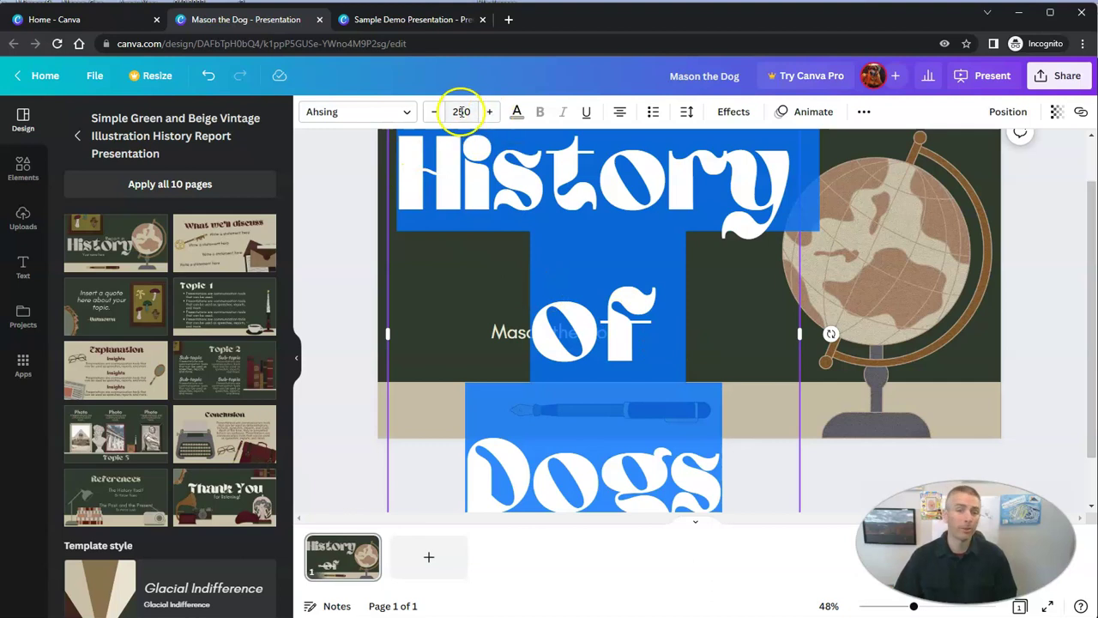
click(468, 111)
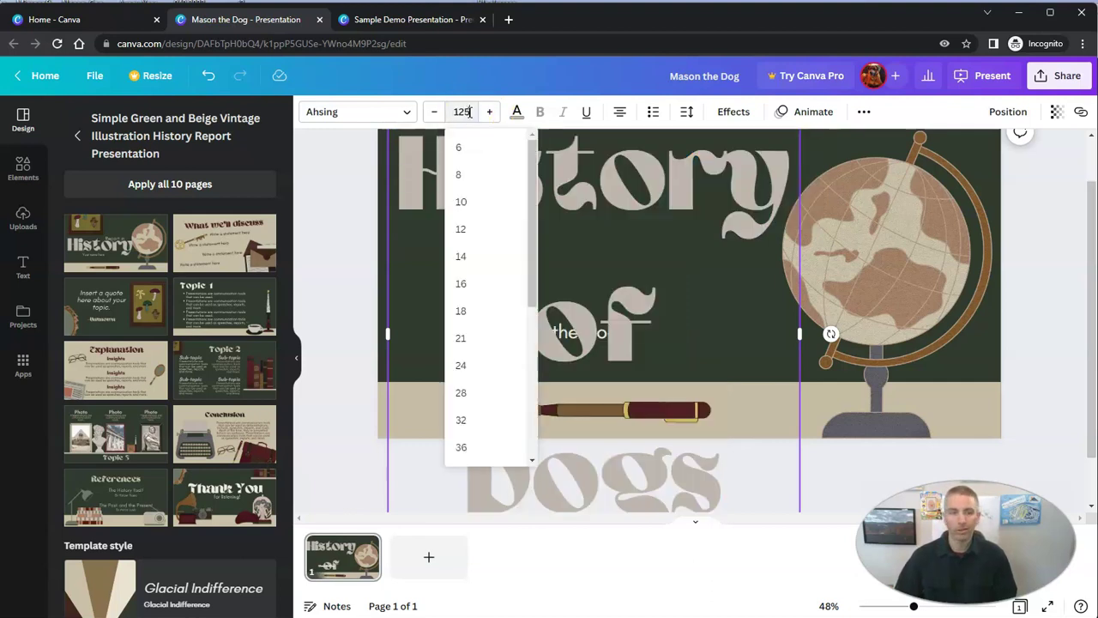
key(Return)
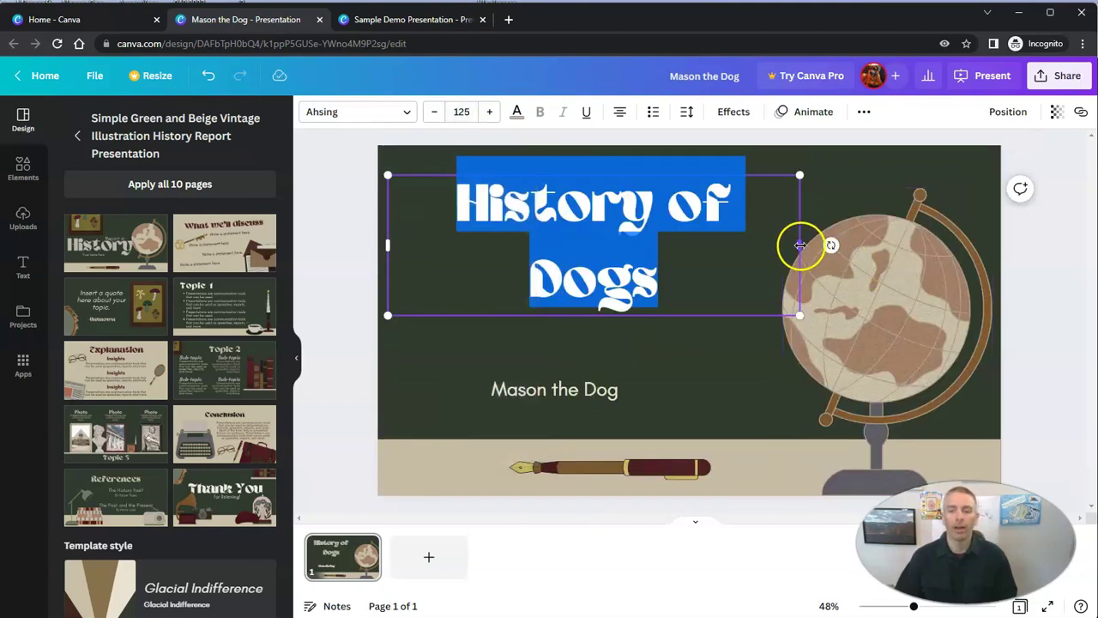
drag(800, 245, 858, 247)
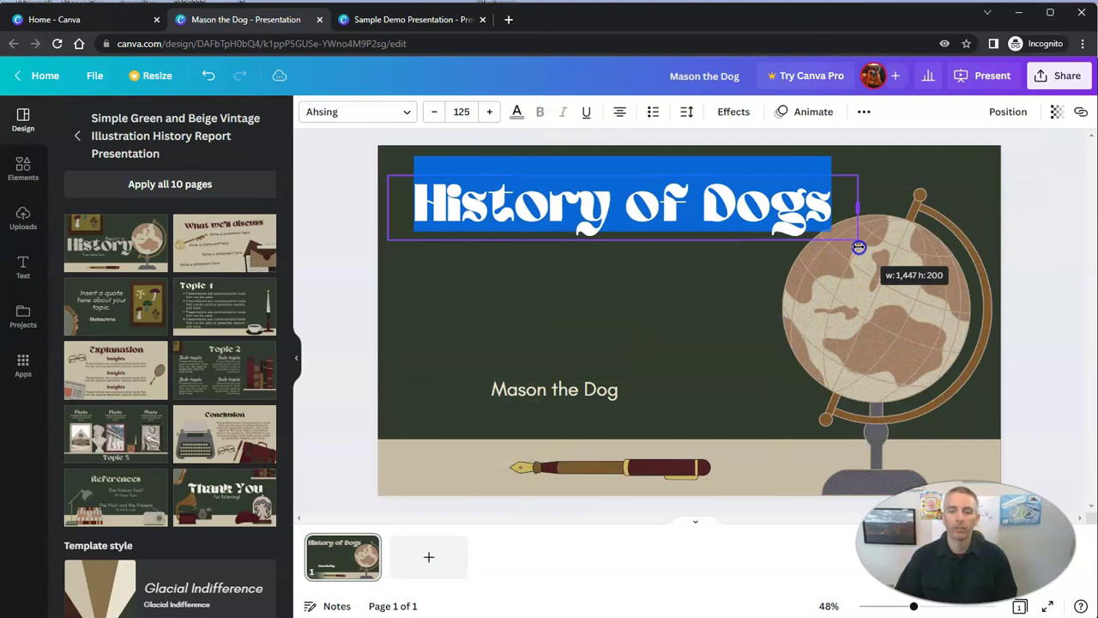
drag(859, 248, 858, 247)
drag(655, 173, 648, 191)
Browse the title's font list and close it without changing the font
click(385, 112)
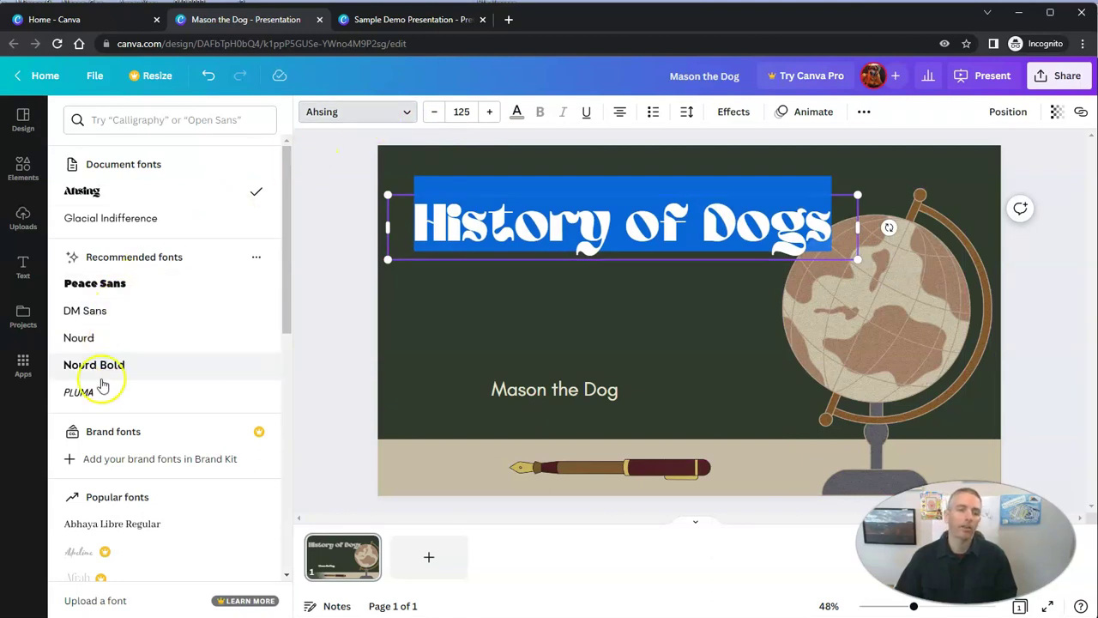
scroll(129, 232, down, 8)
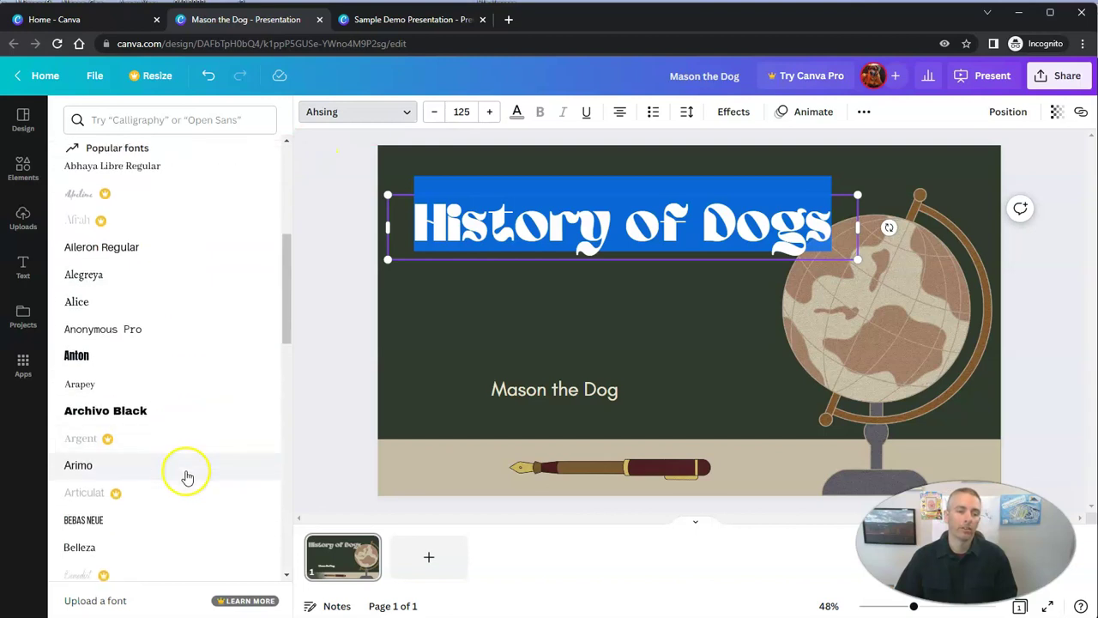
scroll(168, 512, down, 2)
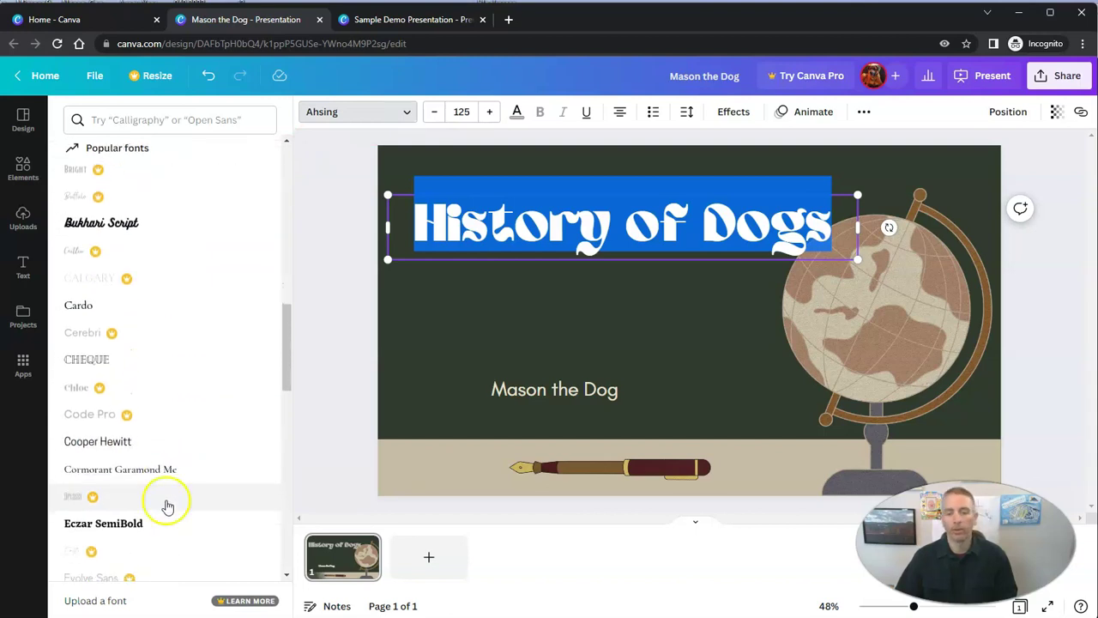
key(Escape)
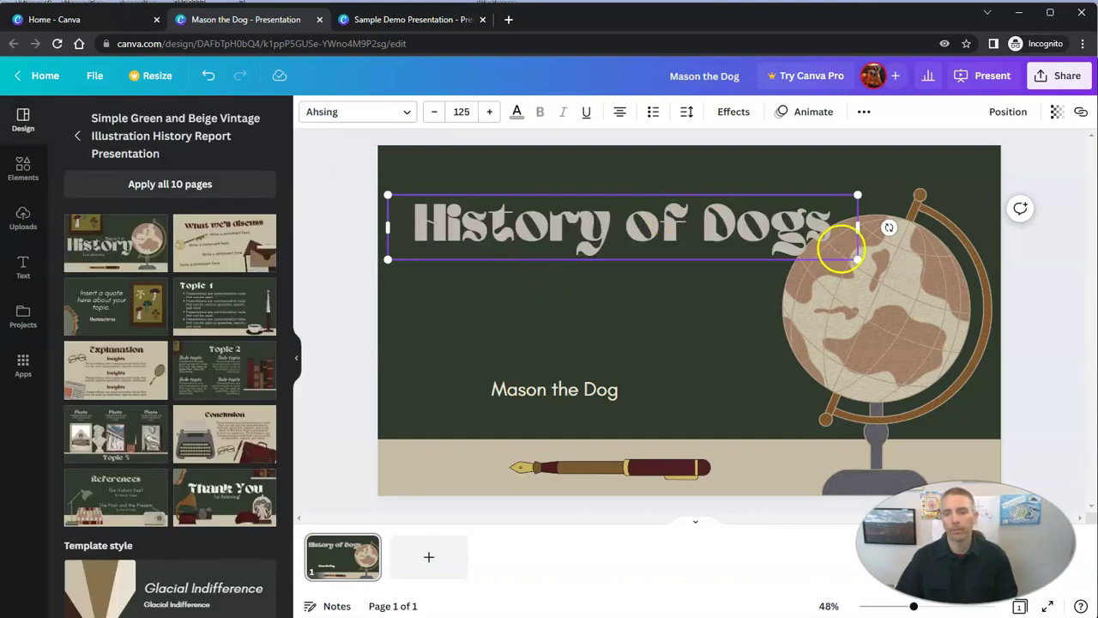
Narrow the title so 'Dogs' wraps to a second line, and delete the pen picture
drag(861, 227, 726, 247)
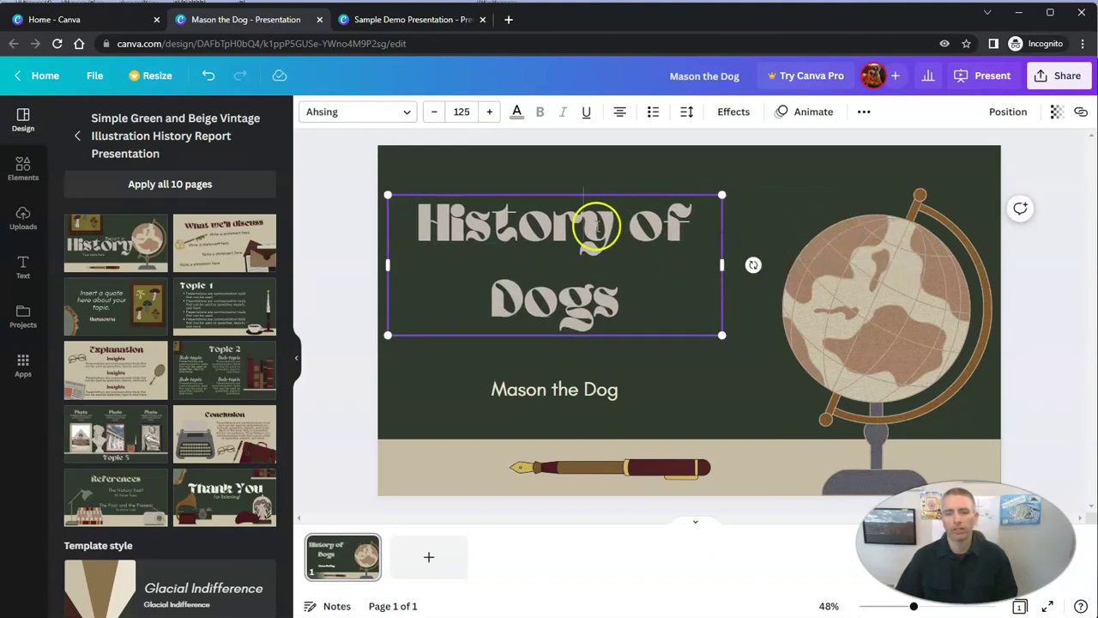
drag(584, 224, 647, 194)
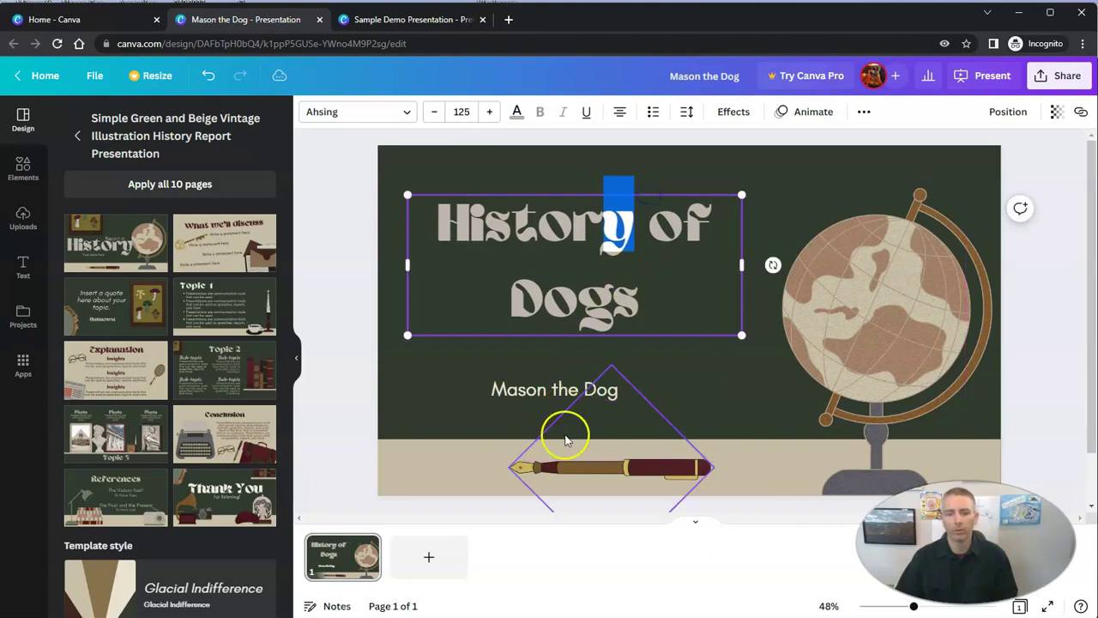
click(614, 475)
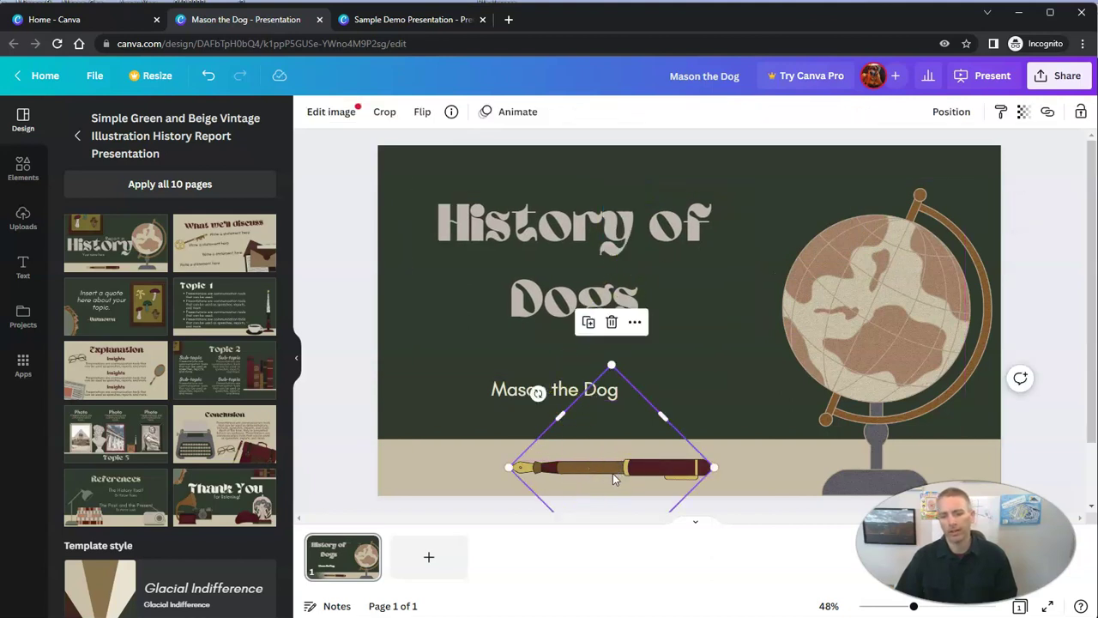
click(611, 322)
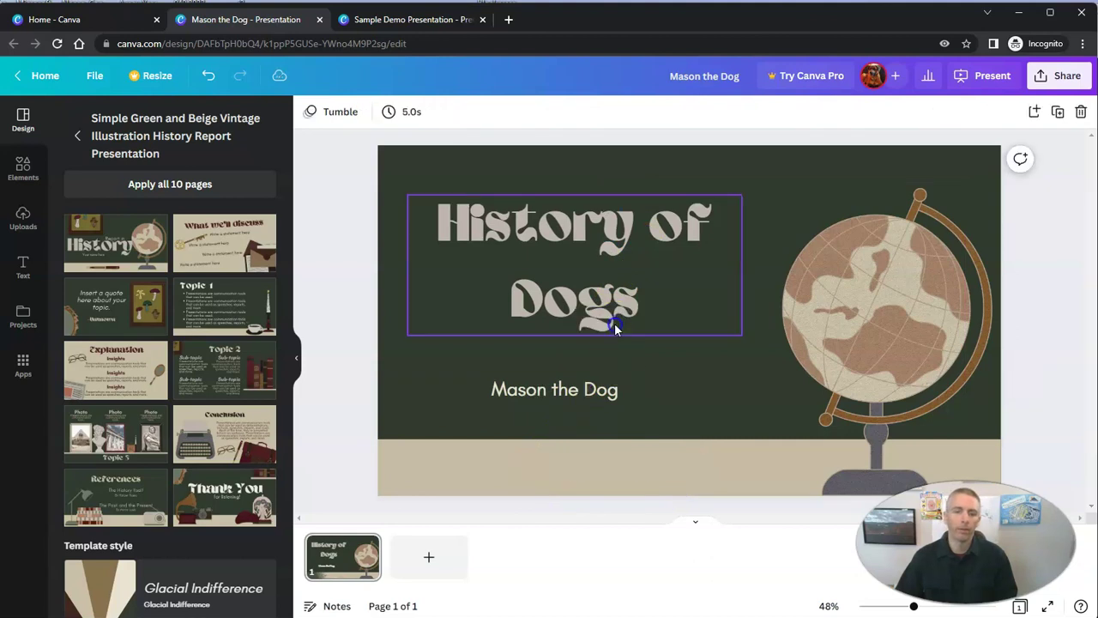
Add the recently used beagle graphic and place it at the bottom in front of the globe's stand
click(23, 171)
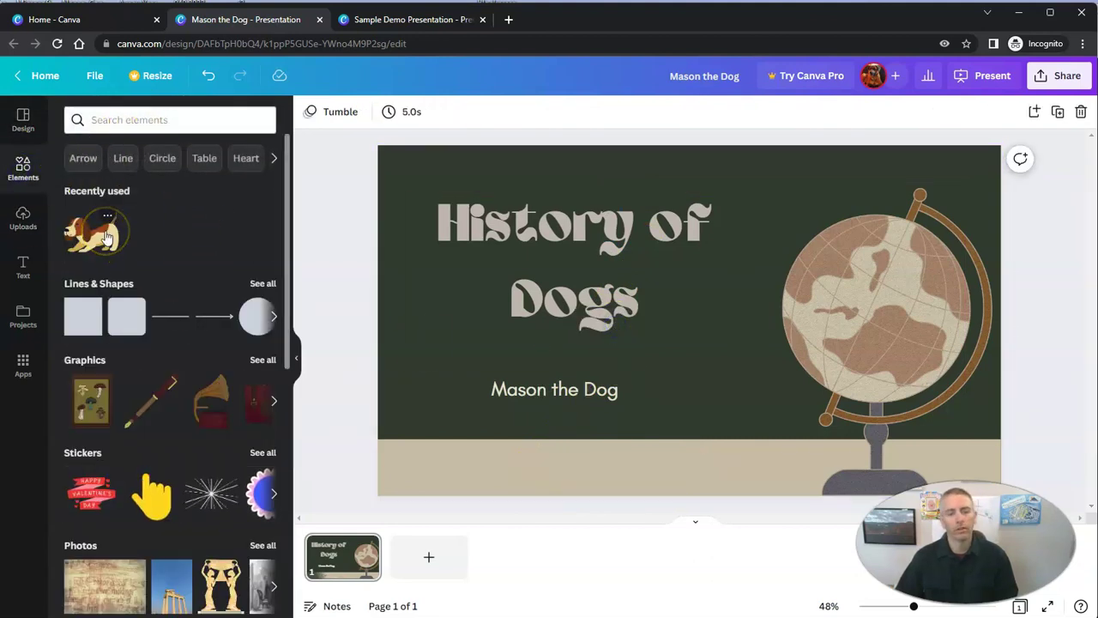
click(109, 240)
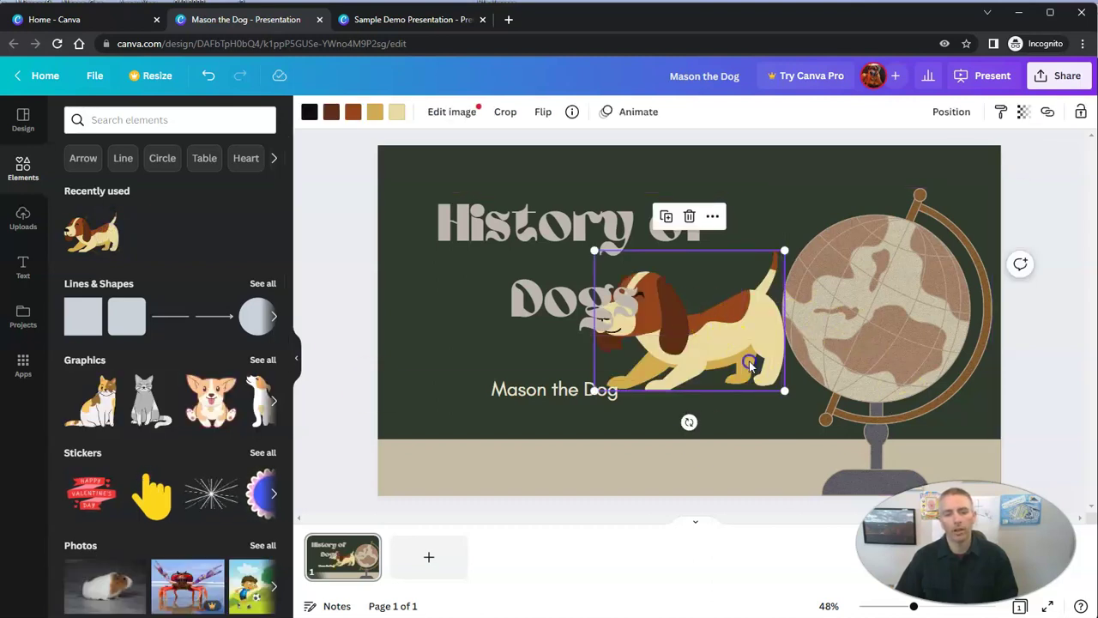
drag(728, 347, 769, 463)
click(914, 338)
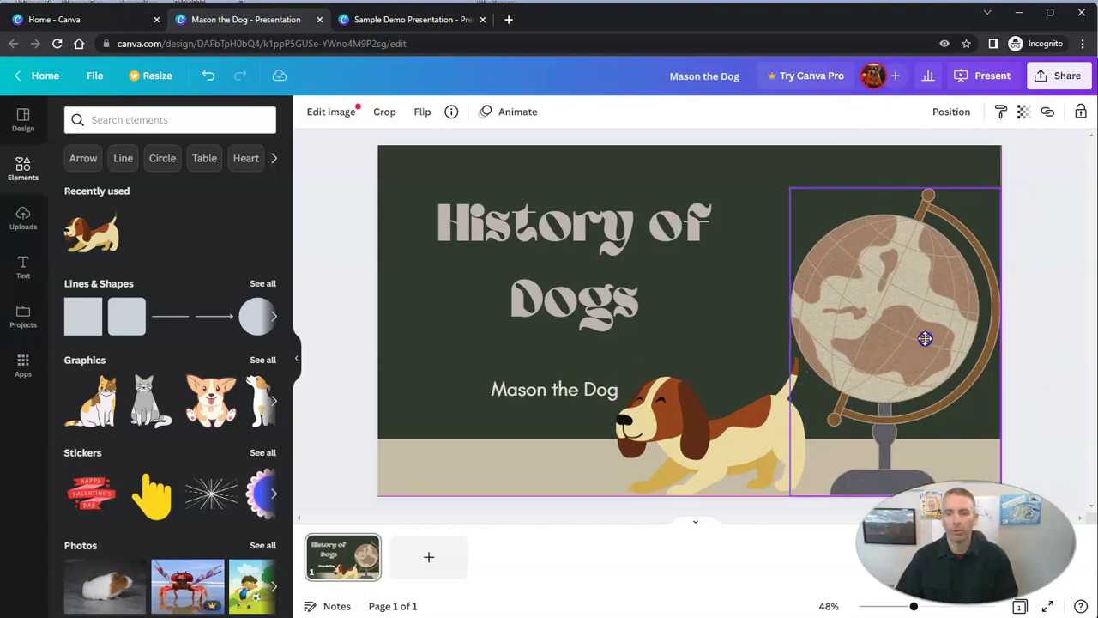
click(1054, 363)
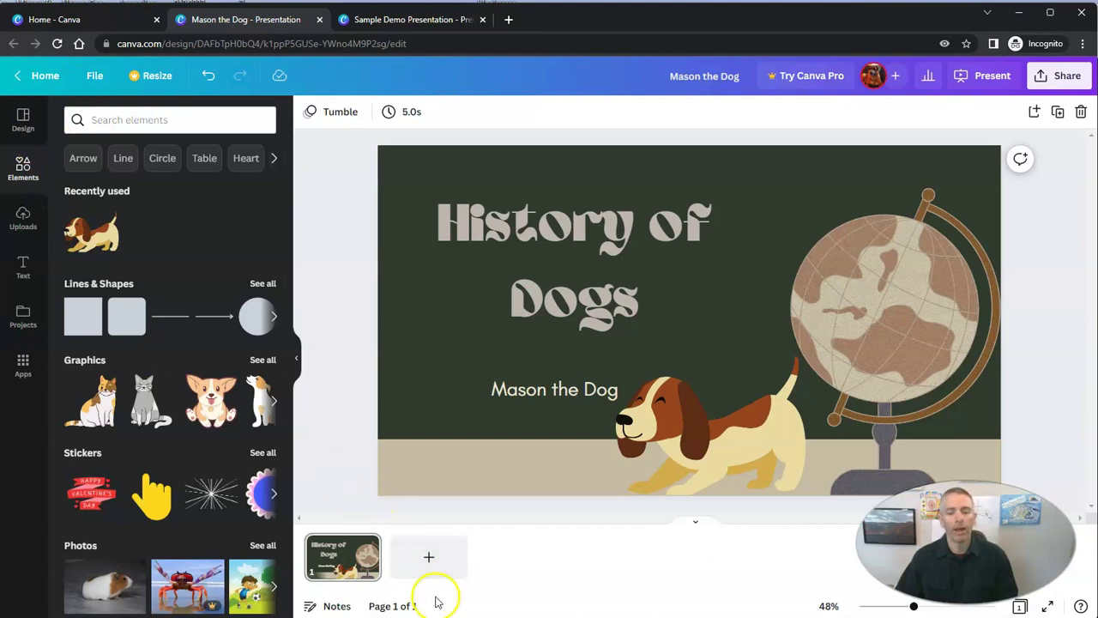
Add a blank second page with a new heading text box
click(431, 559)
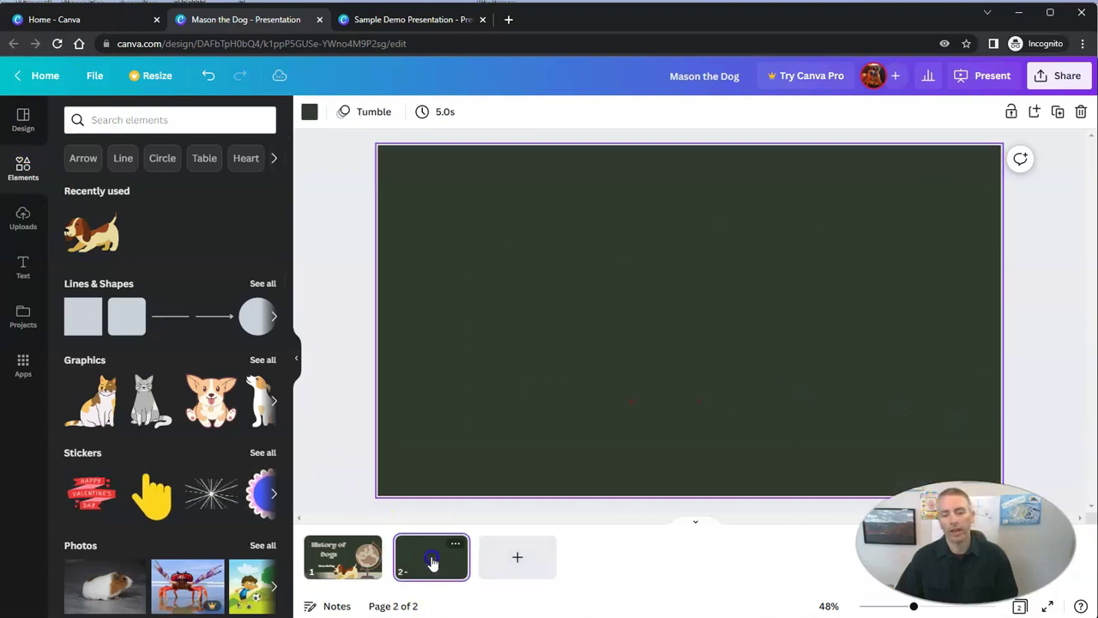
click(23, 122)
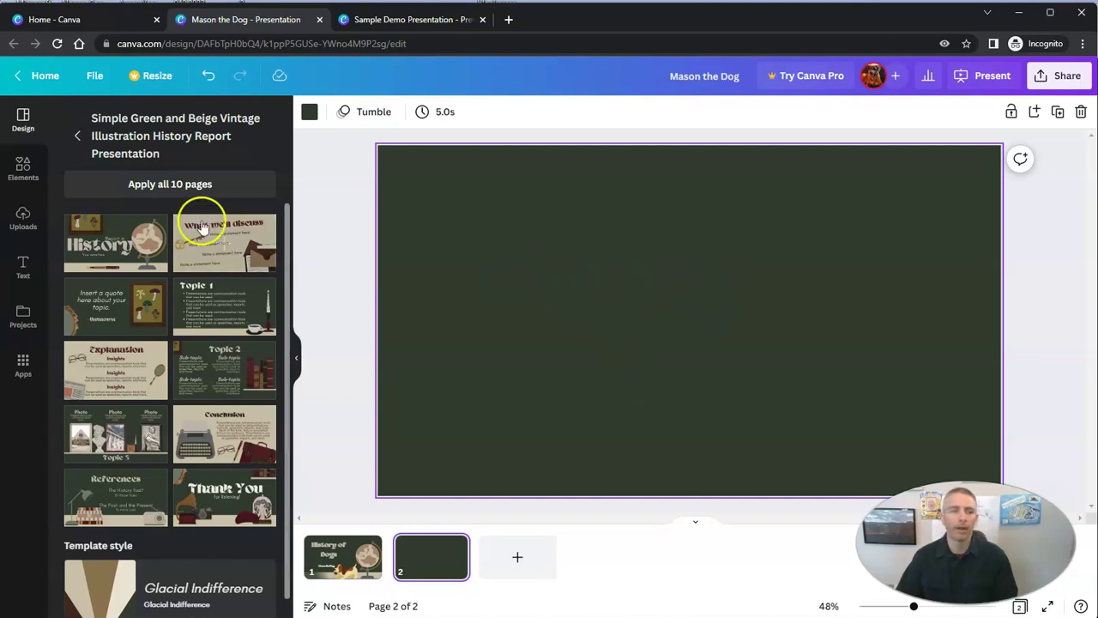
click(30, 271)
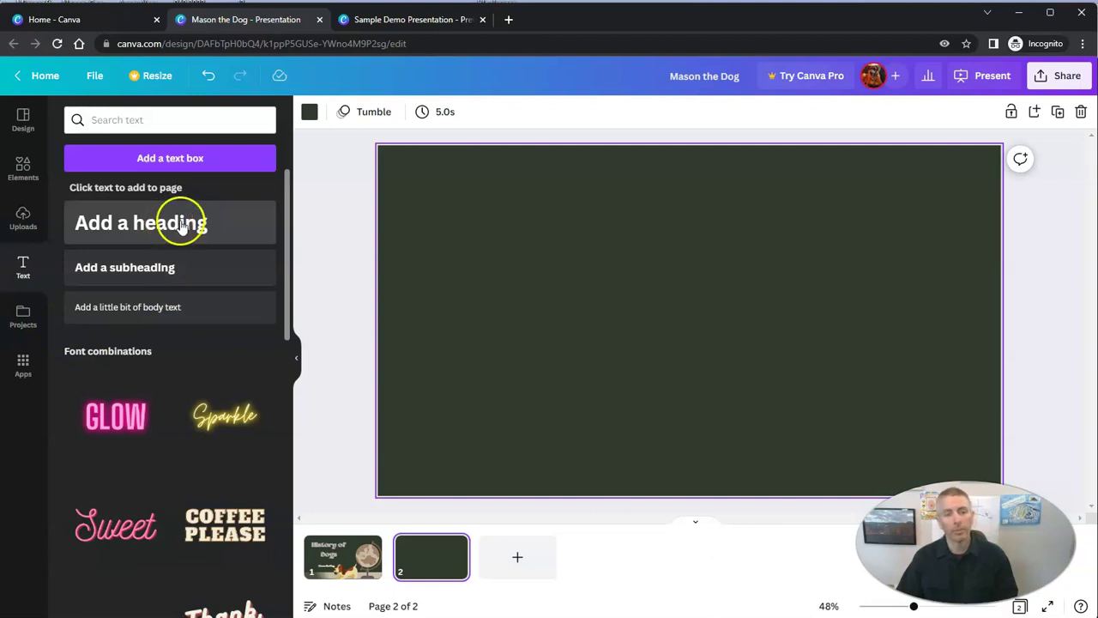
click(182, 225)
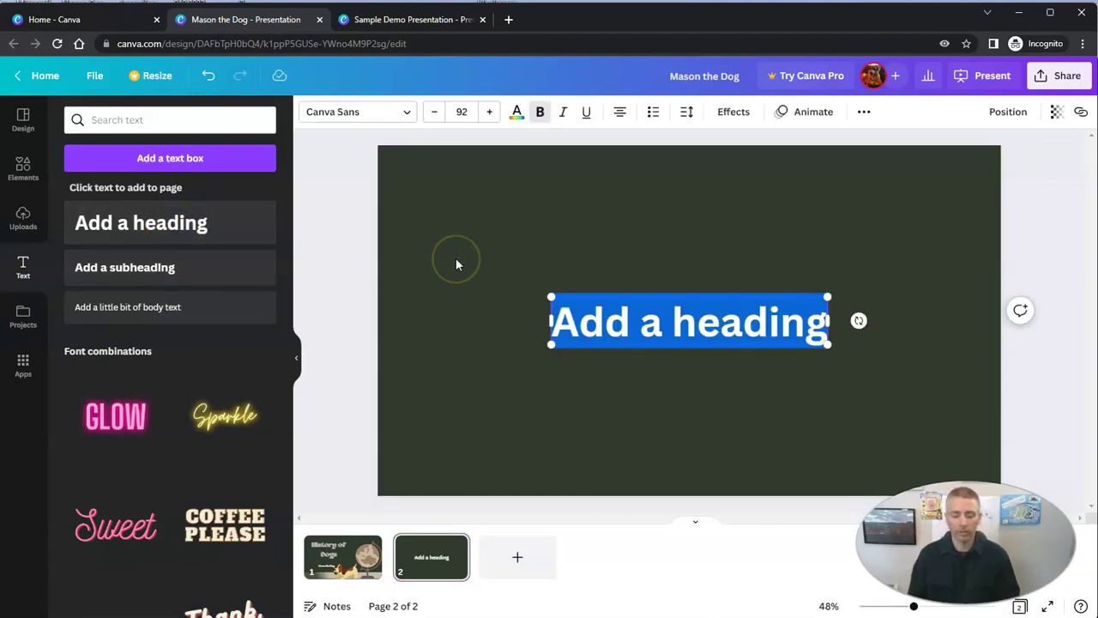
Type 'Dogs have been man's best friend since the dawn of time.' and move it near the top
text(Dogs)
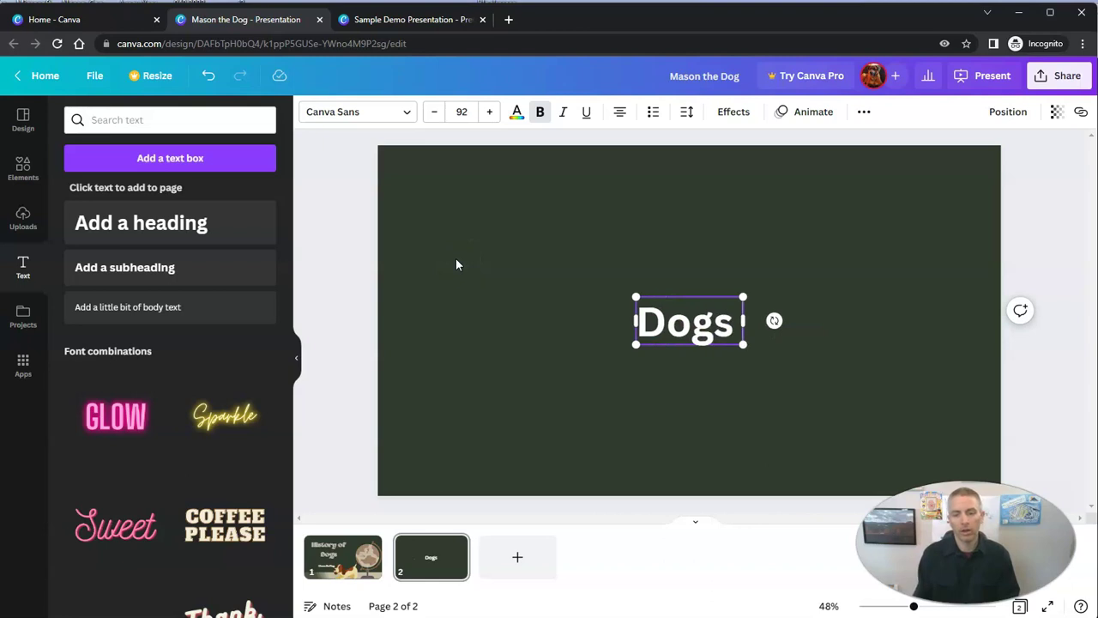
text( have been)
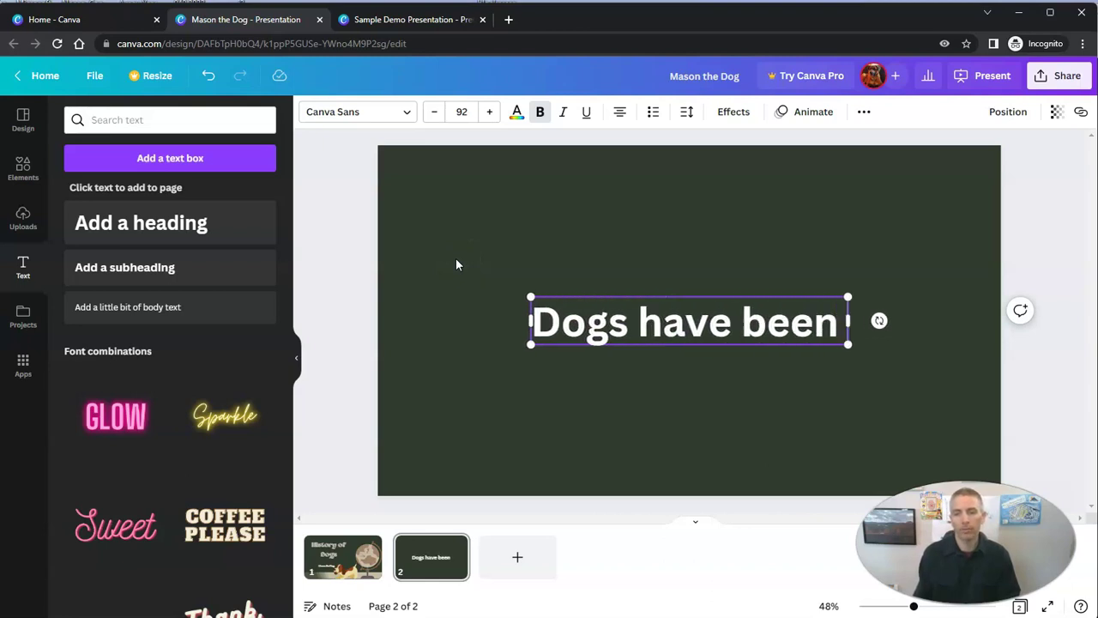
text( man's)
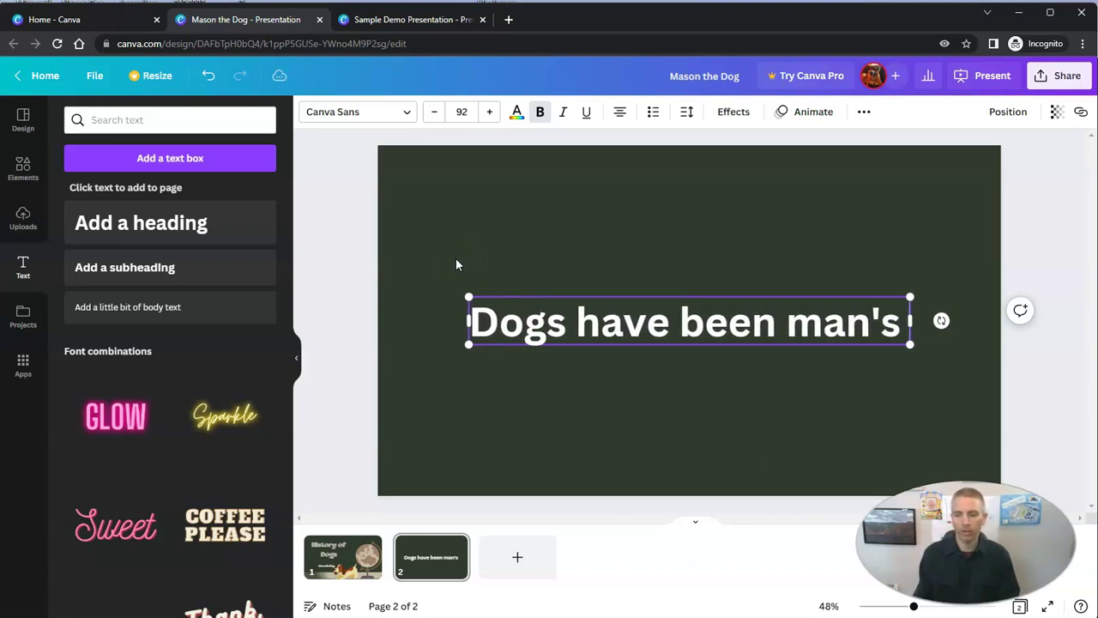
text( best friend since the d)
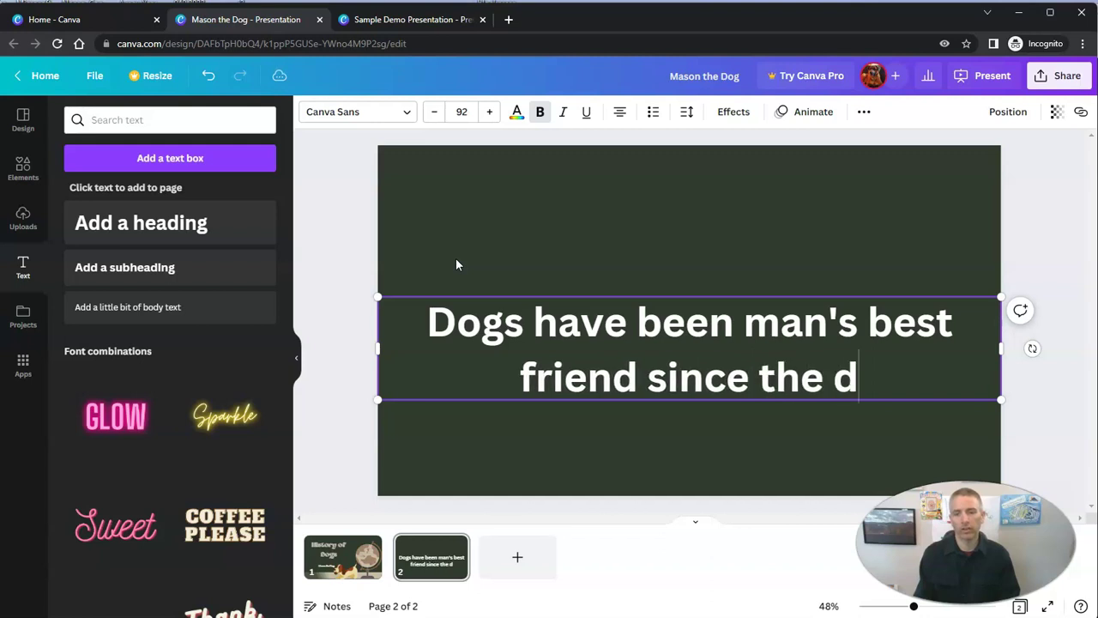
text(awn of time.)
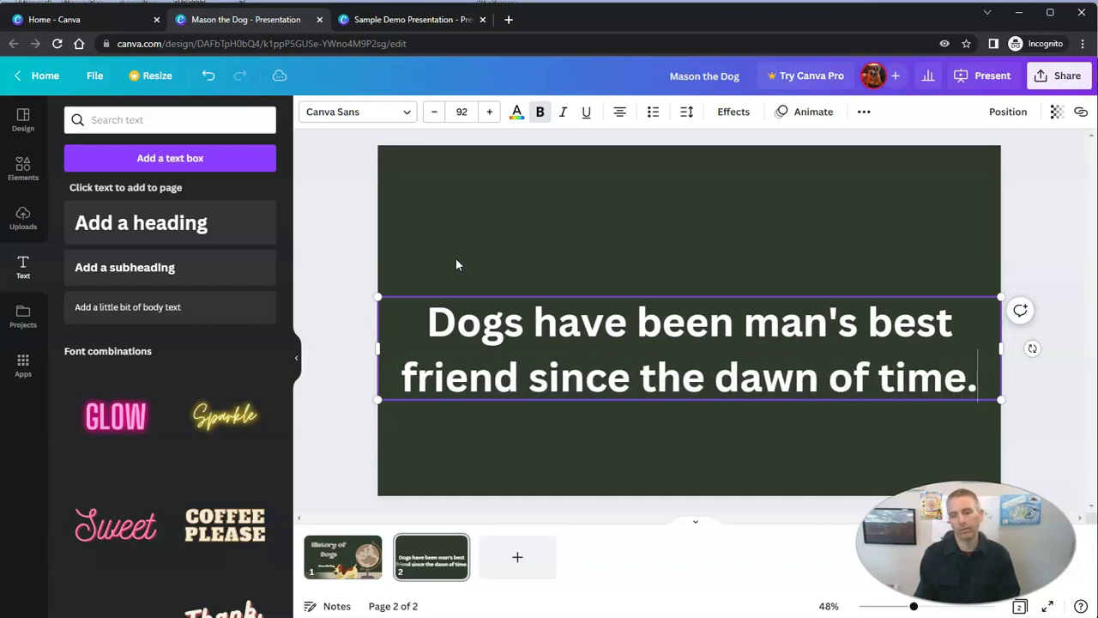
drag(576, 294, 581, 187)
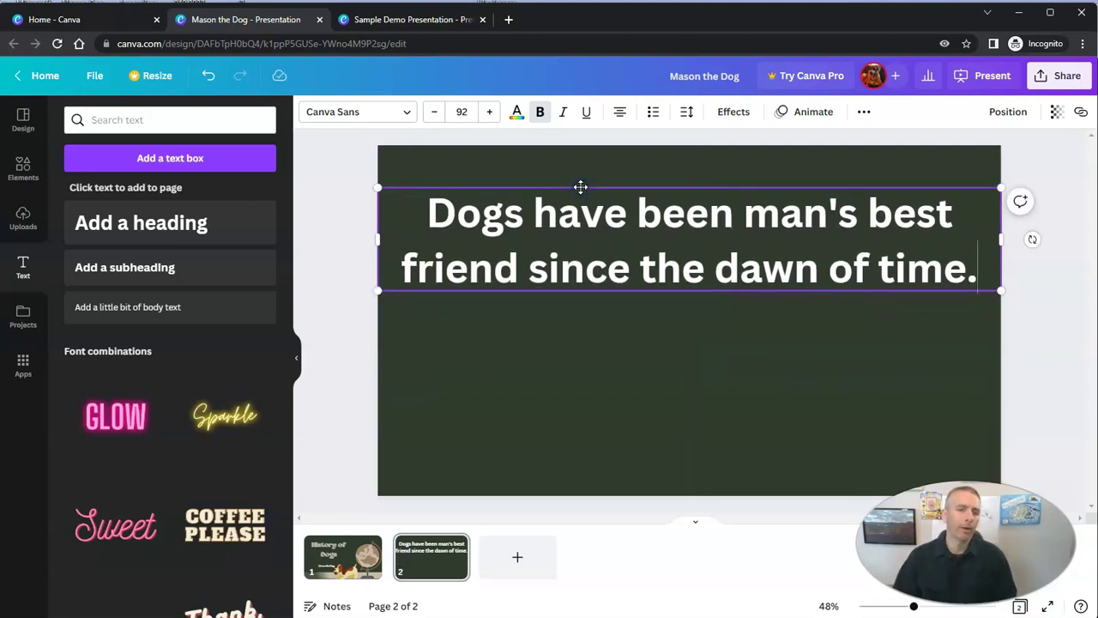
Search the elements library for 'best friend' and show all matching graphics
click(24, 168)
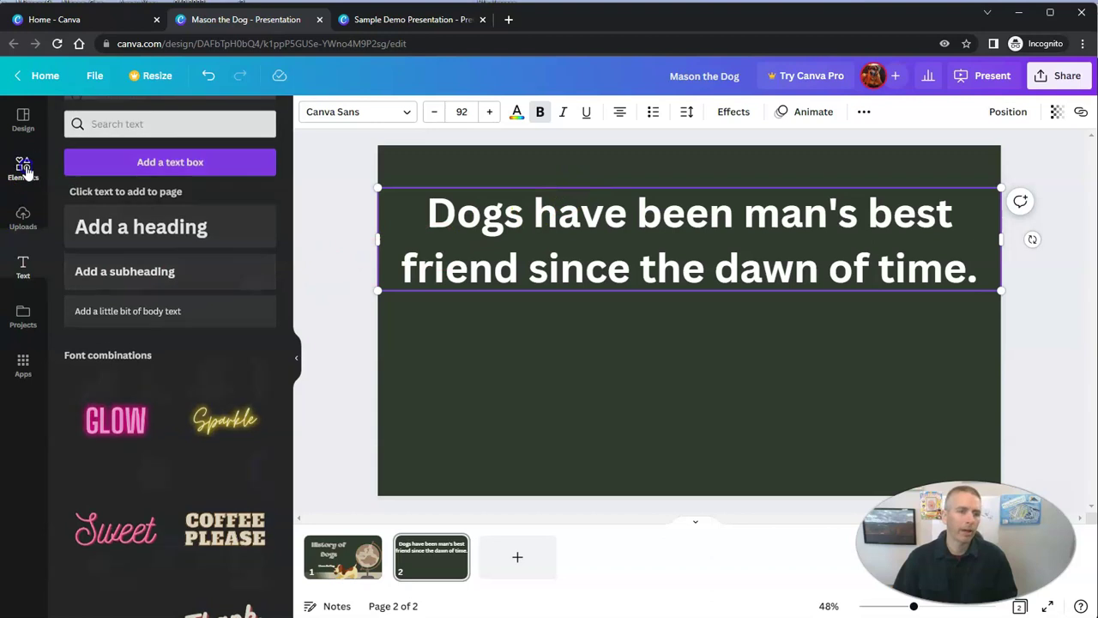
click(170, 119)
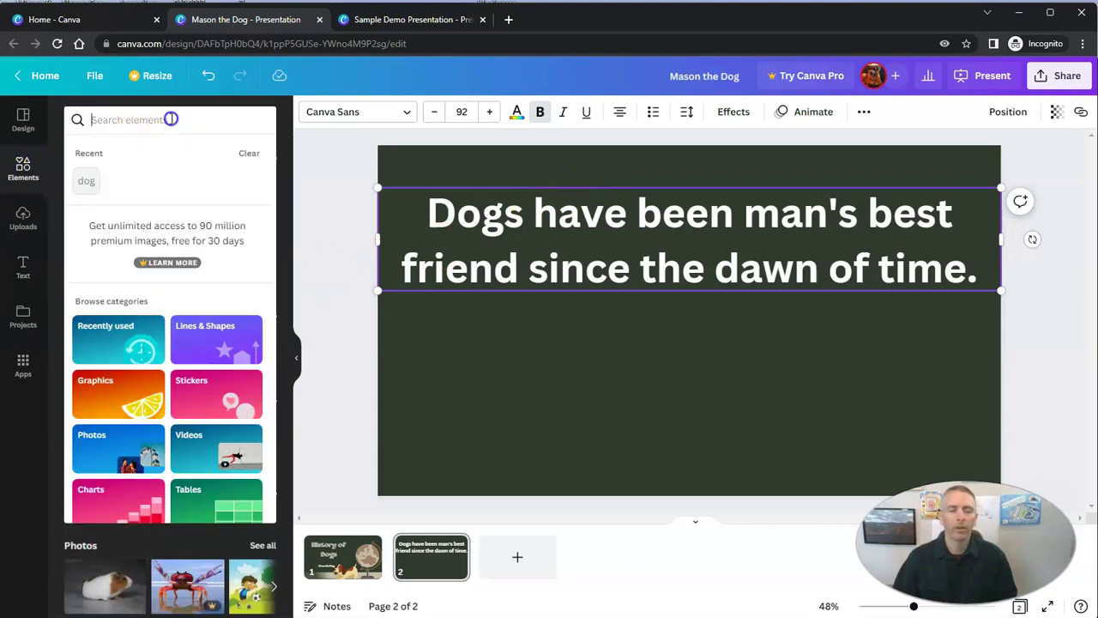
click(318, 172)
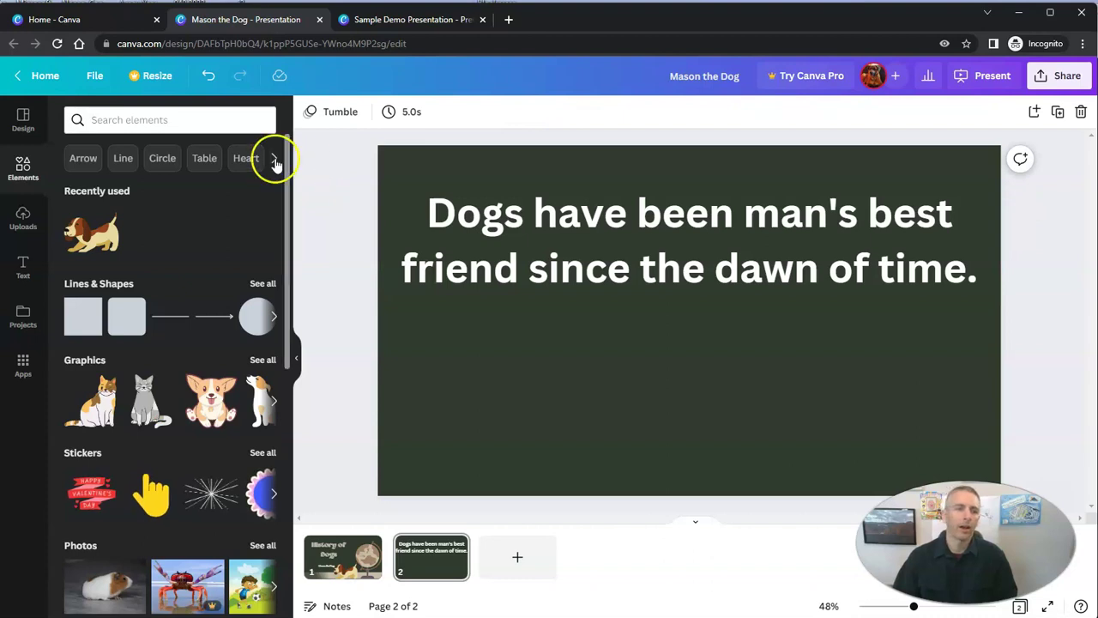
click(188, 121)
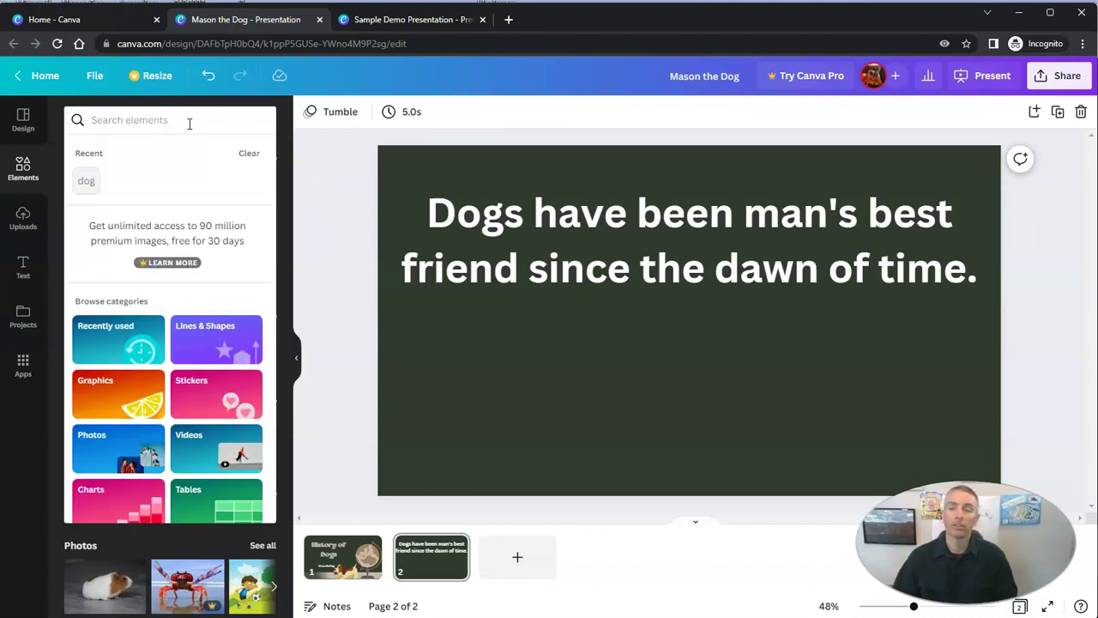
text(bes)
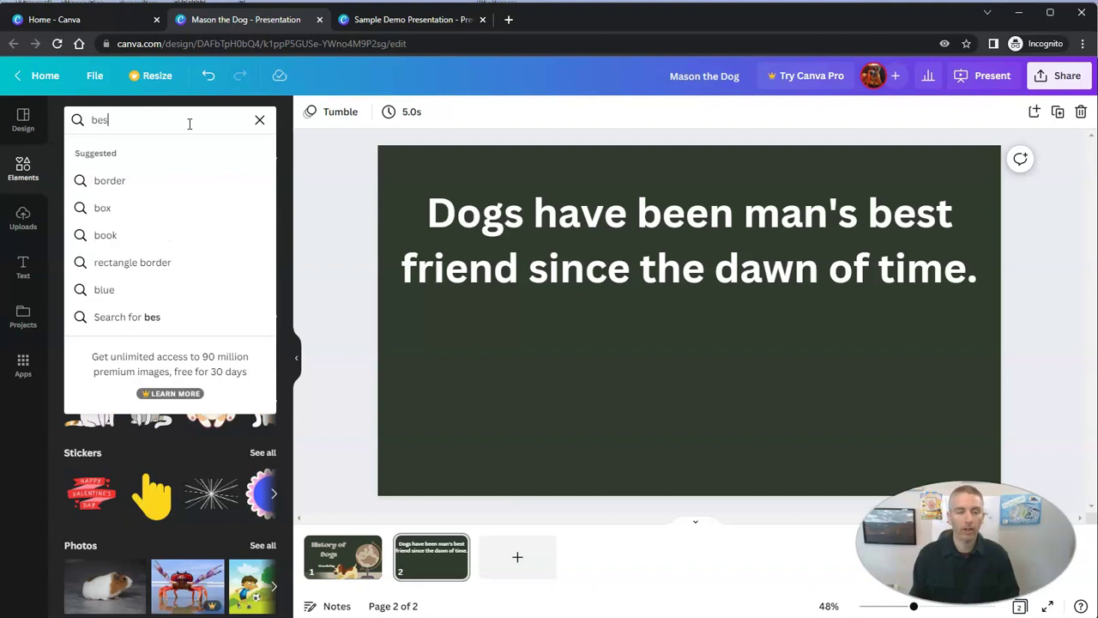
text(t friend)
key(Return)
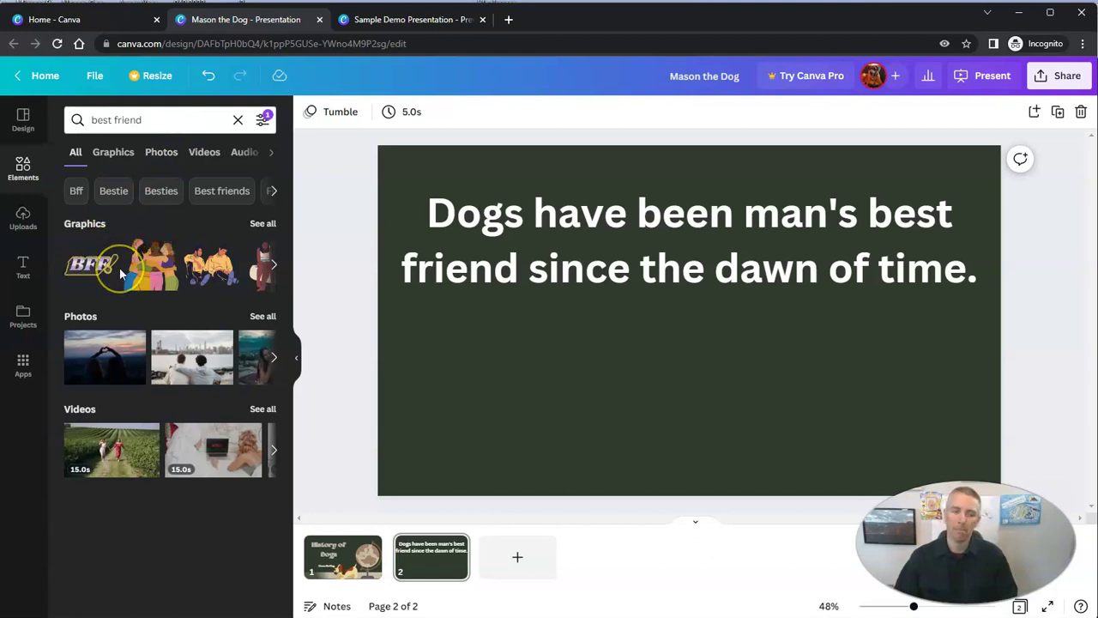
click(263, 225)
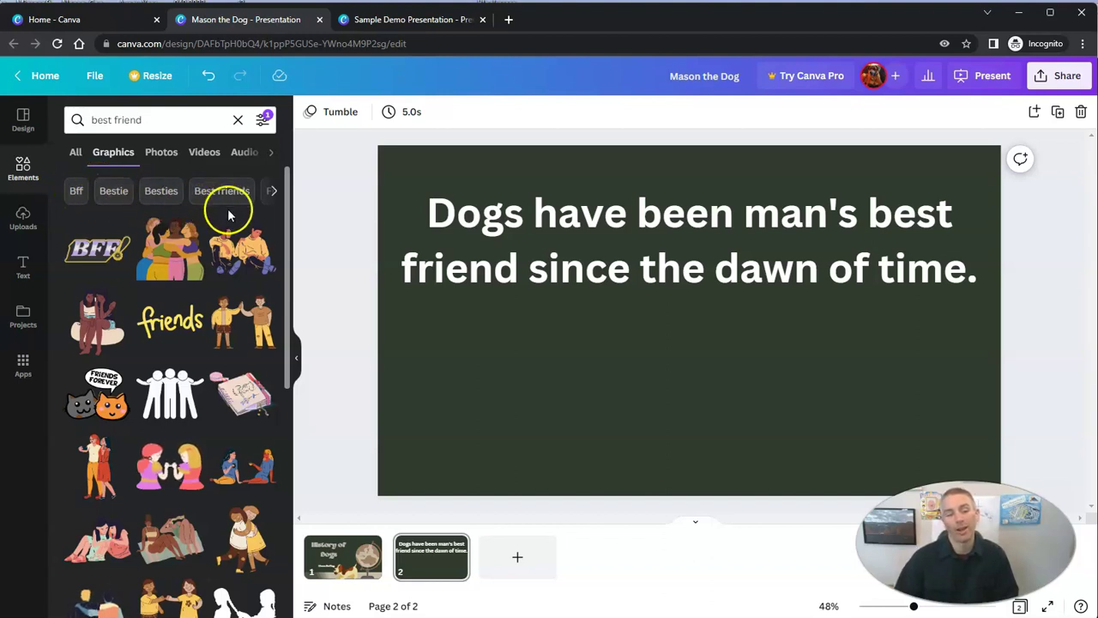
Add the BFF graphic, enlarge it, and place it lower left below the sentence
scroll(215, 386, down, 3)
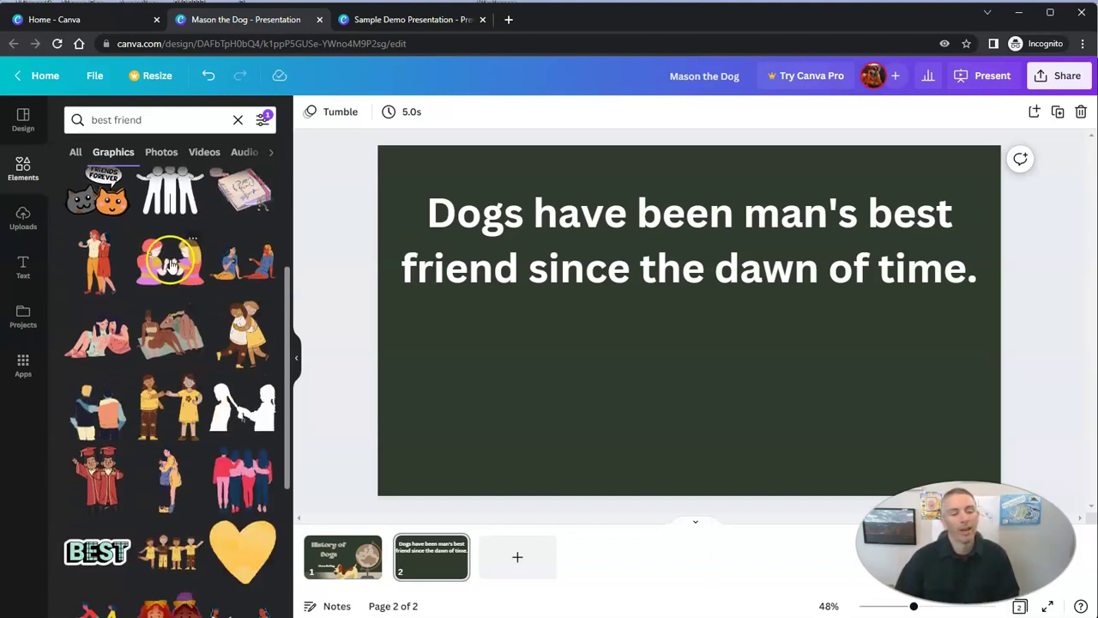
scroll(174, 278, up, 3)
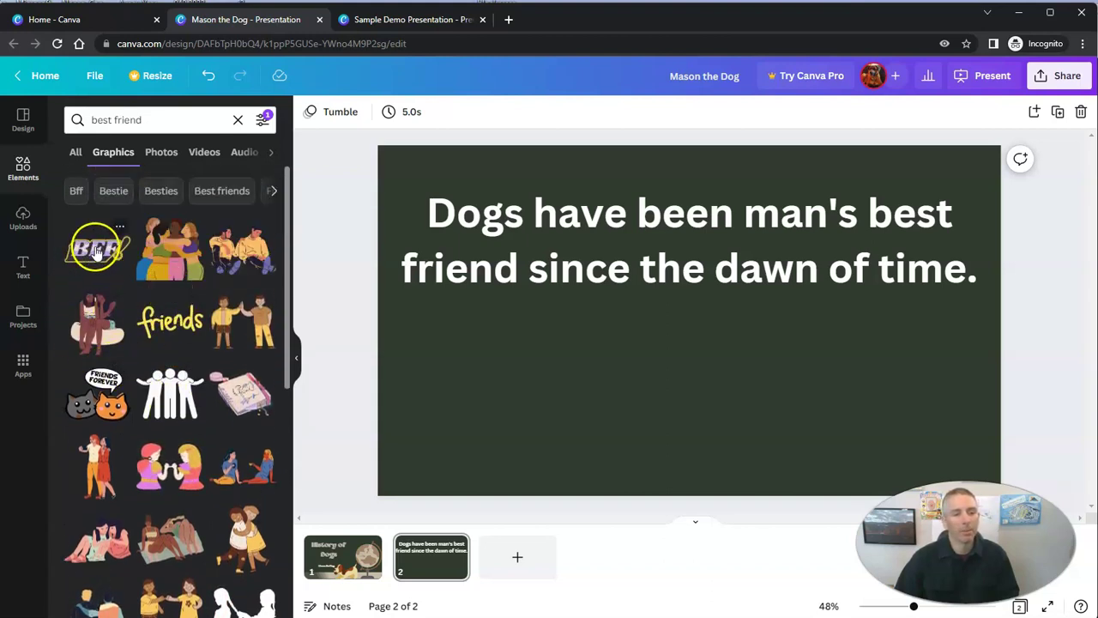
click(101, 249)
click(639, 331)
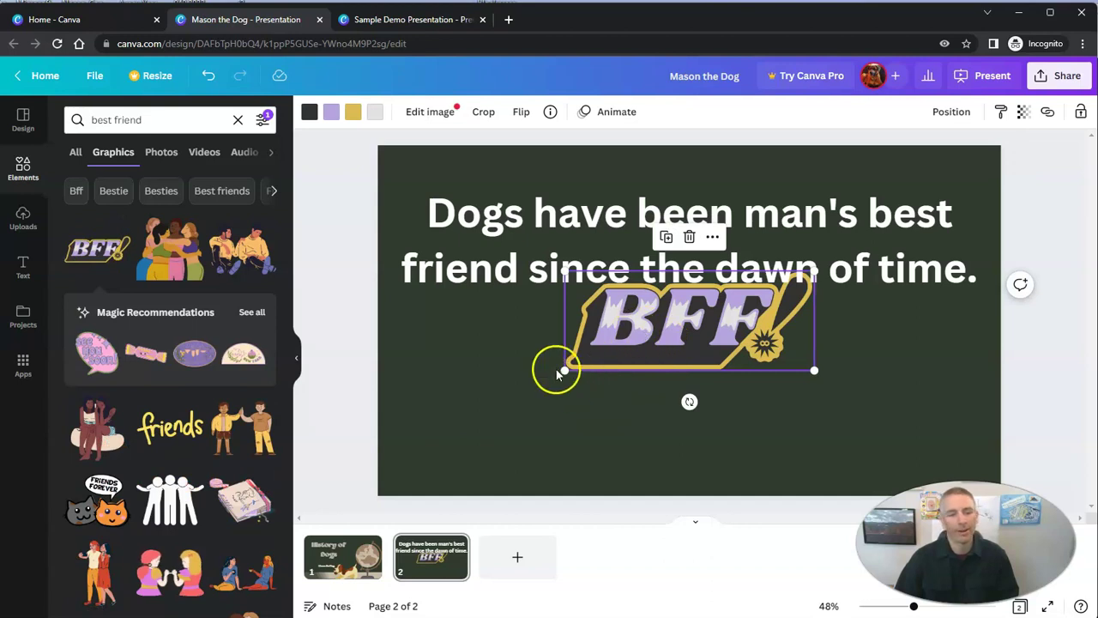
drag(566, 369, 559, 398)
click(900, 360)
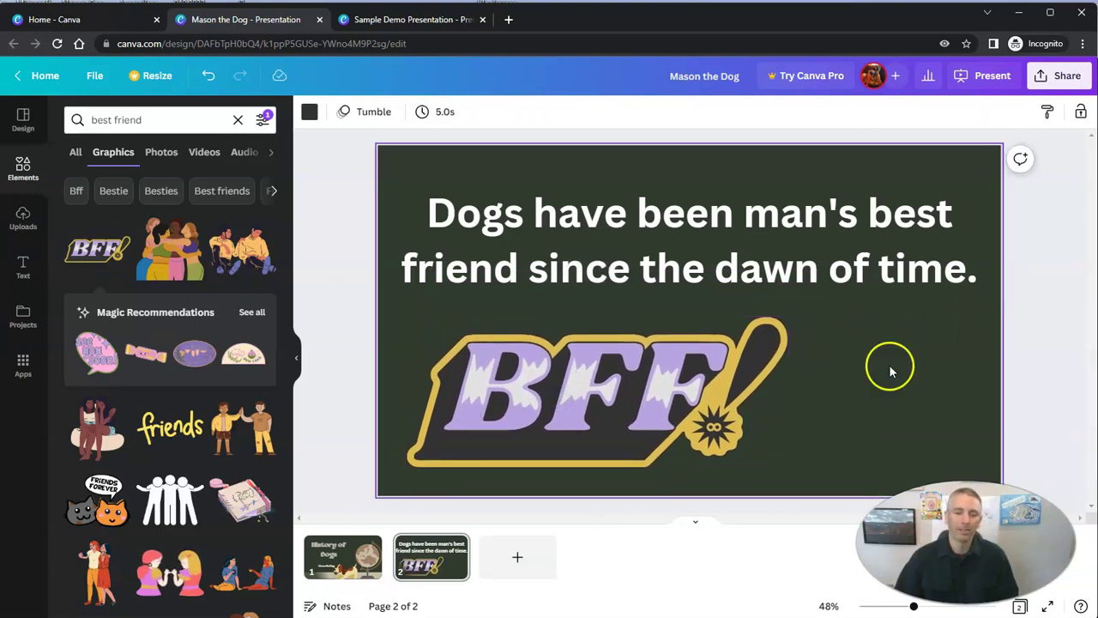
Add a blank third page and search the elements library for 'dog'
click(522, 562)
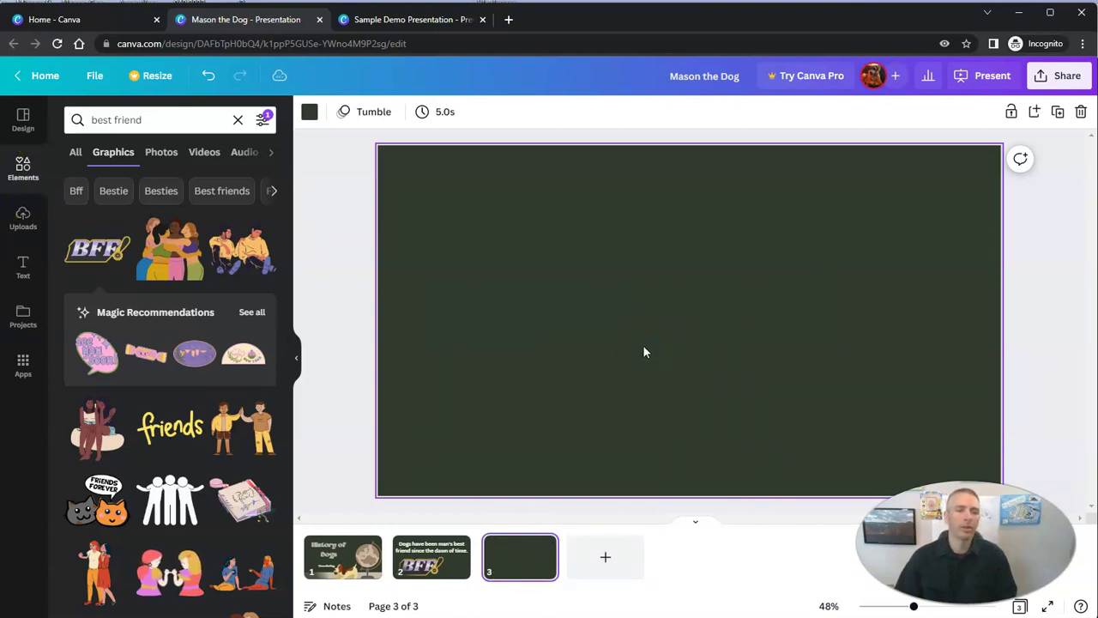
double_click(158, 114)
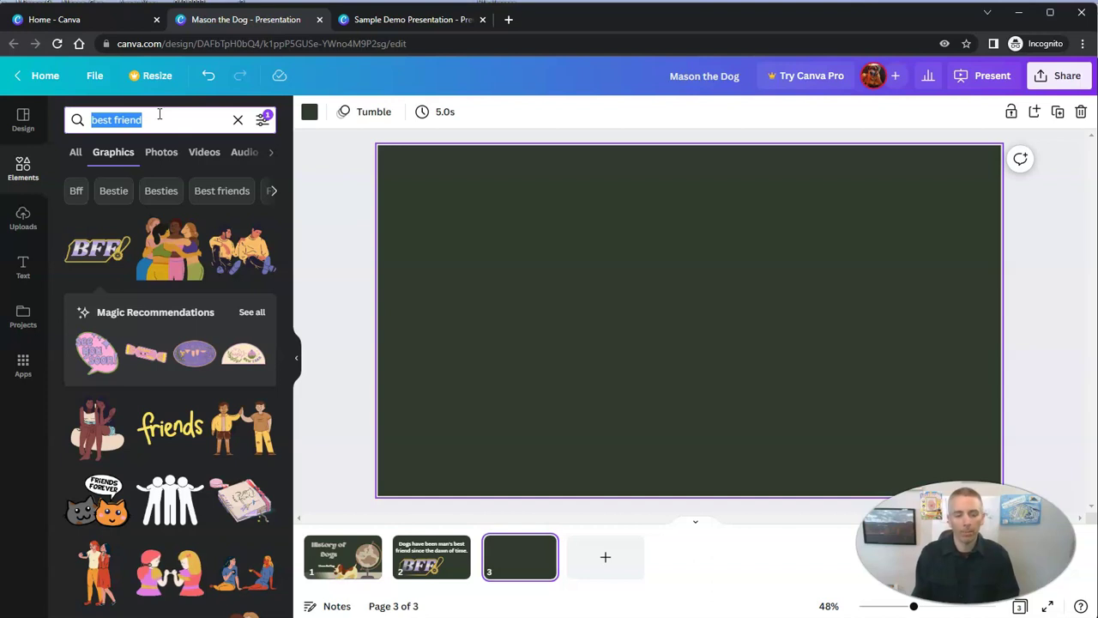
text(dog)
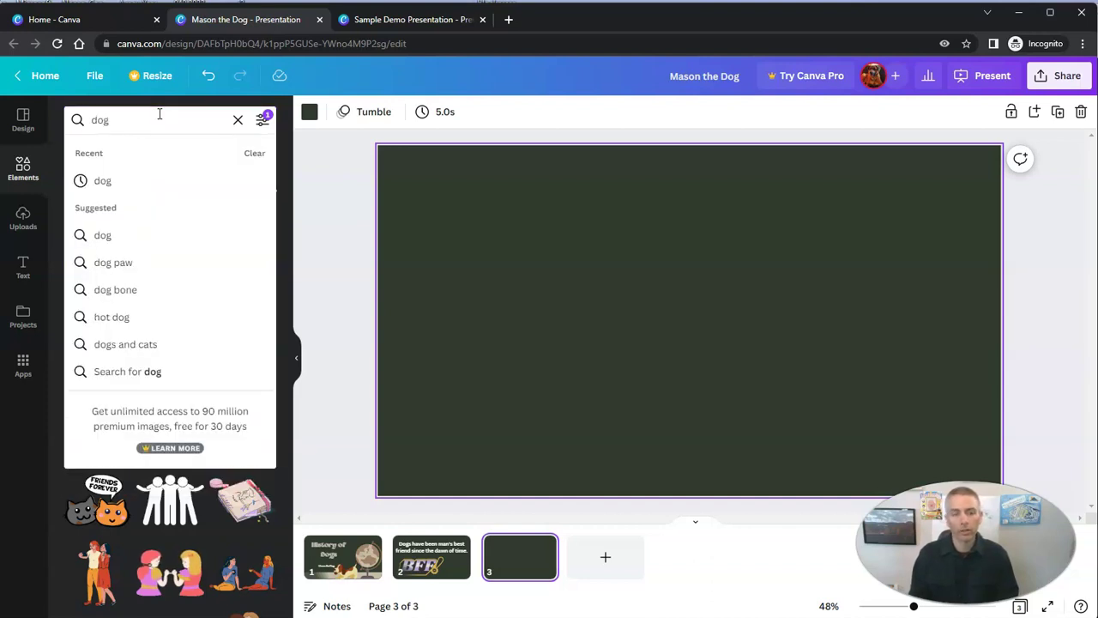
key(Return)
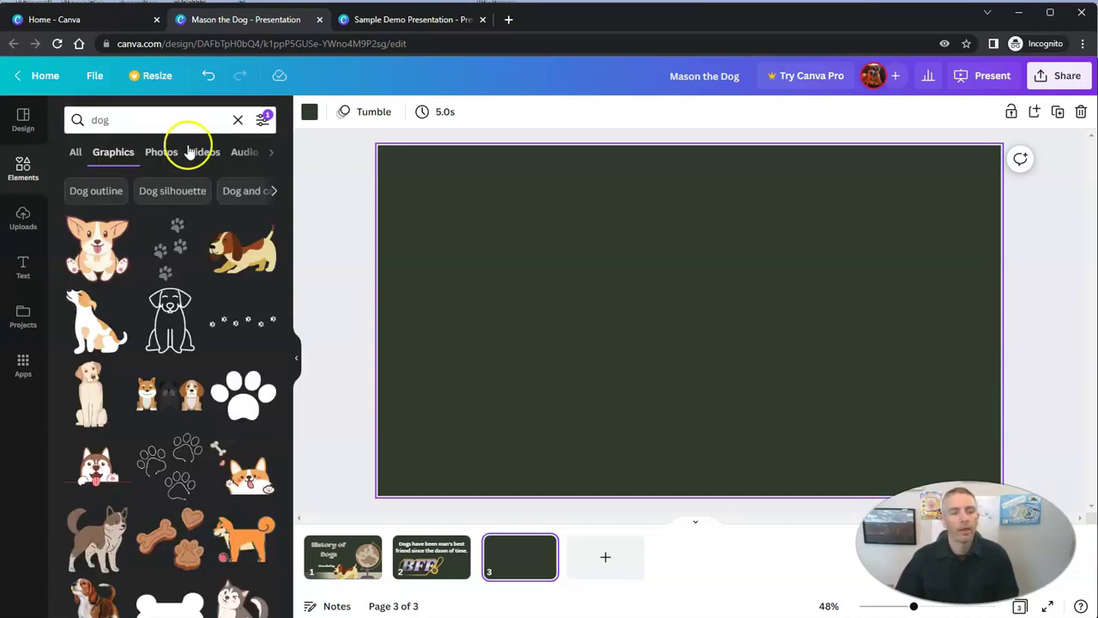
Insert the 15-second two-dogs stock video onto page 3 and play it
click(206, 151)
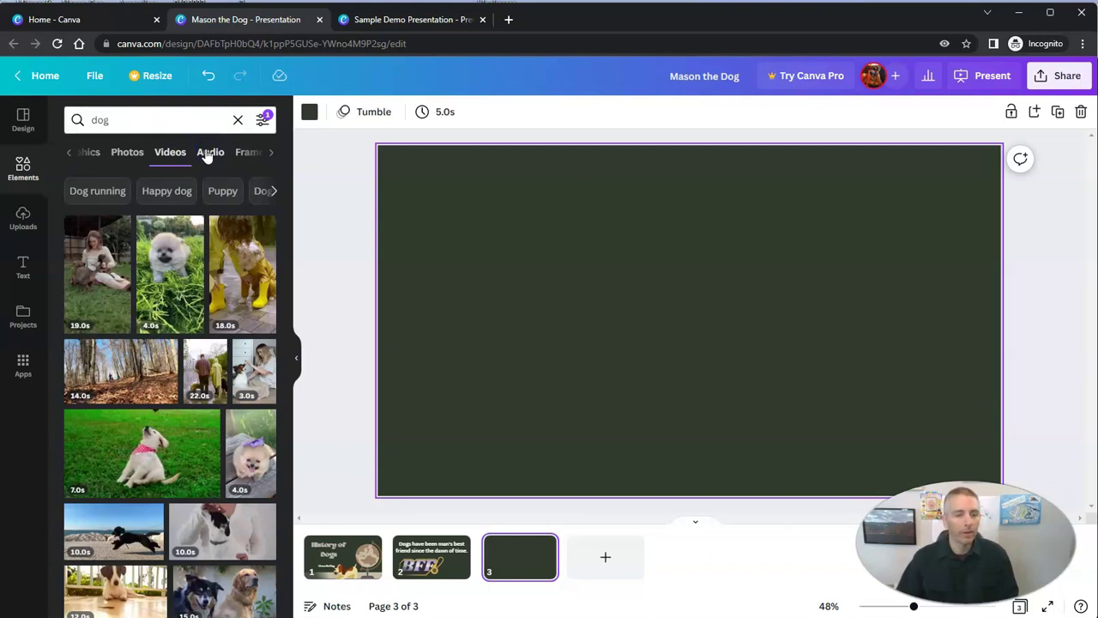
mouse_move(167, 477)
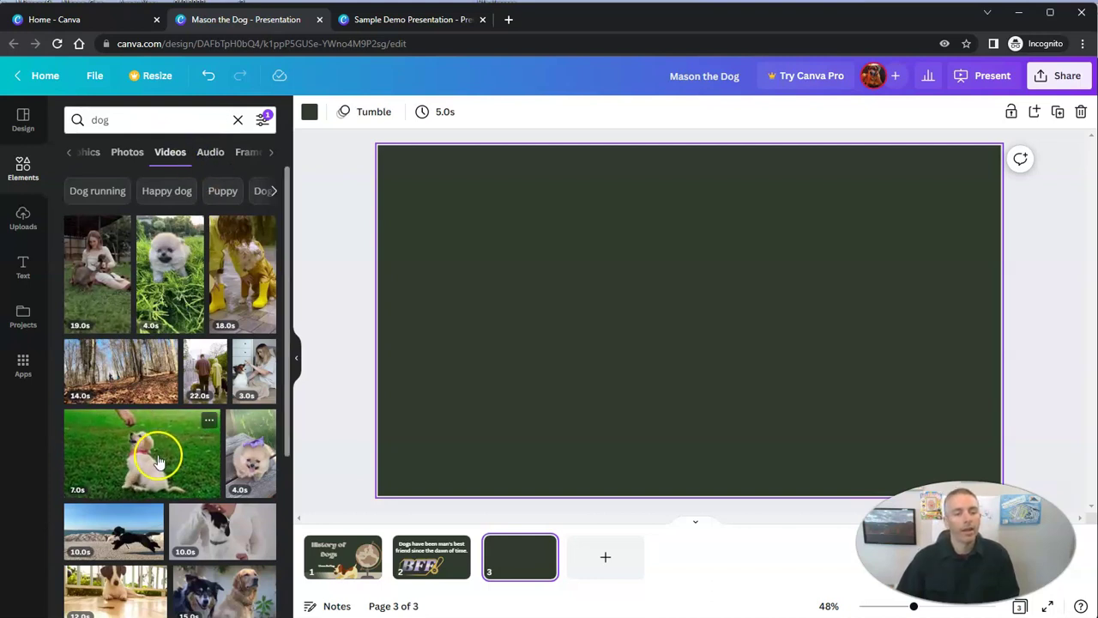
mouse_move(118, 375)
mouse_move(107, 533)
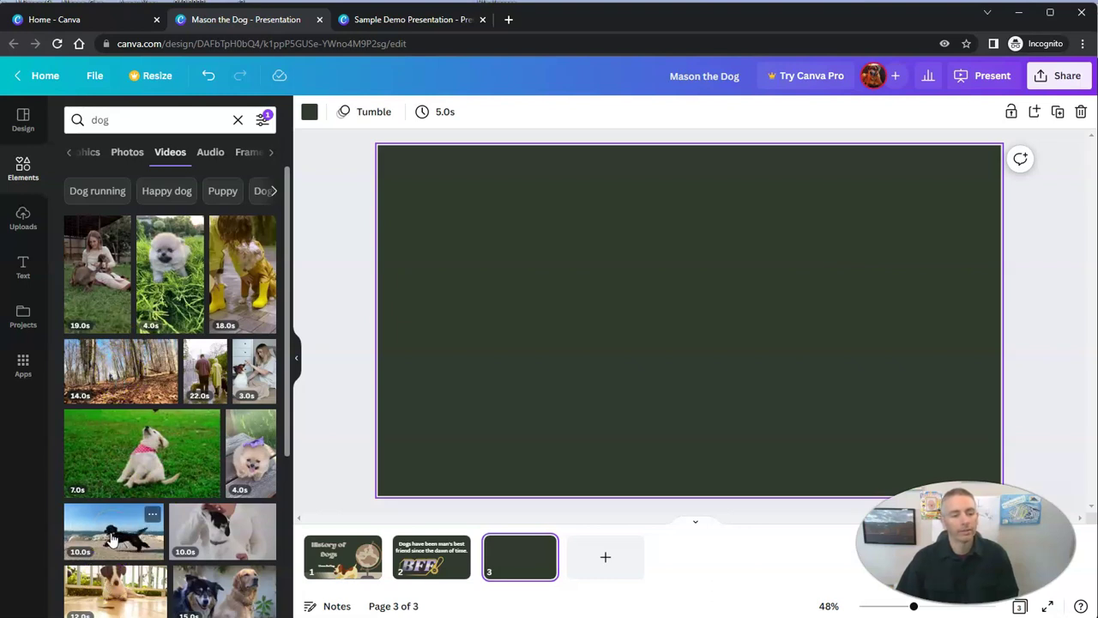
scroll(222, 527, down, 1)
click(221, 528)
click(674, 343)
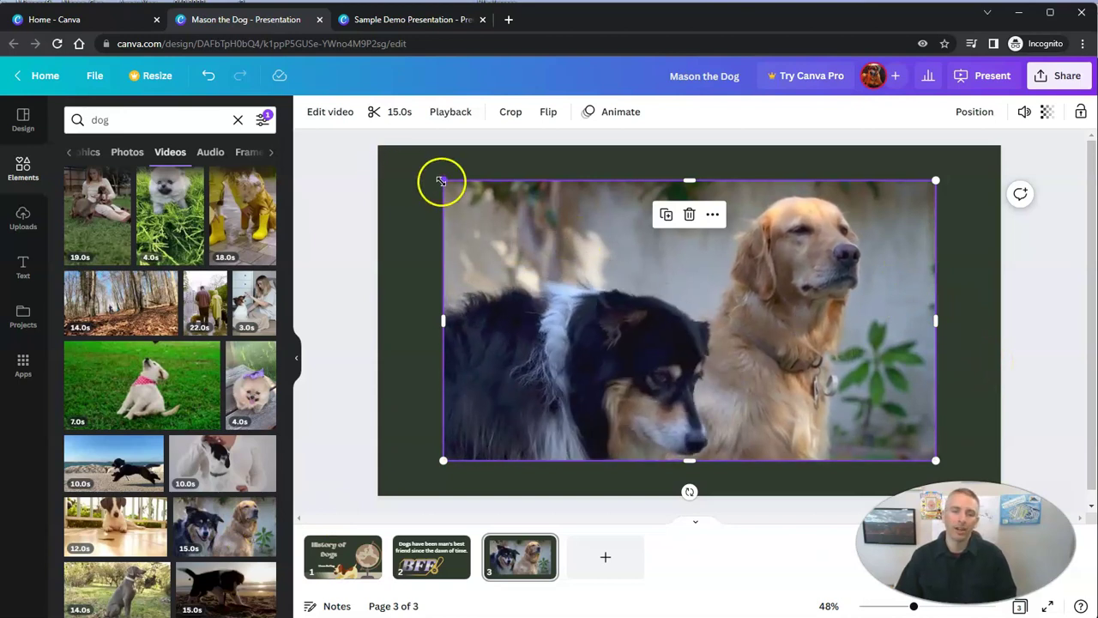
Shrink the dog video from its corner and crop its top and right edges slightly
drag(443, 180, 392, 215)
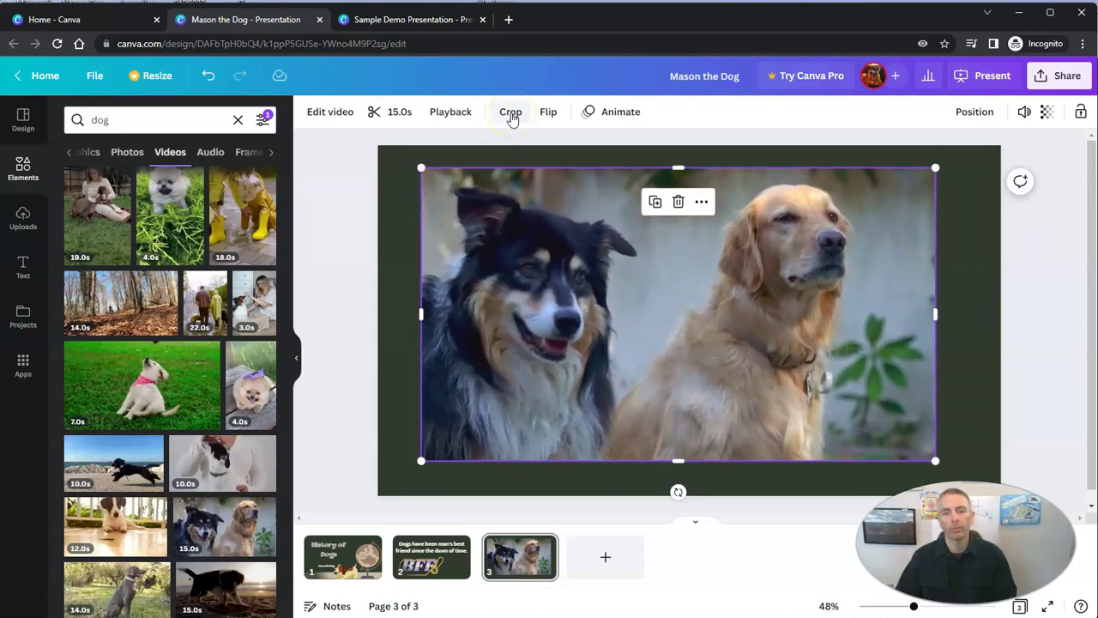
click(511, 113)
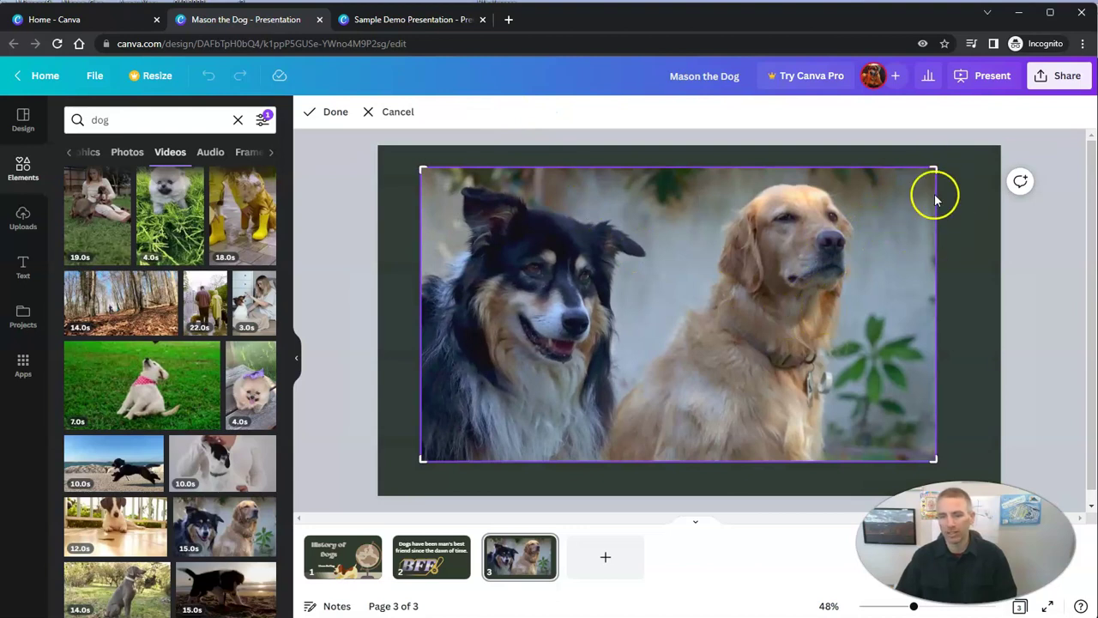
drag(933, 169, 928, 181)
key(Return)
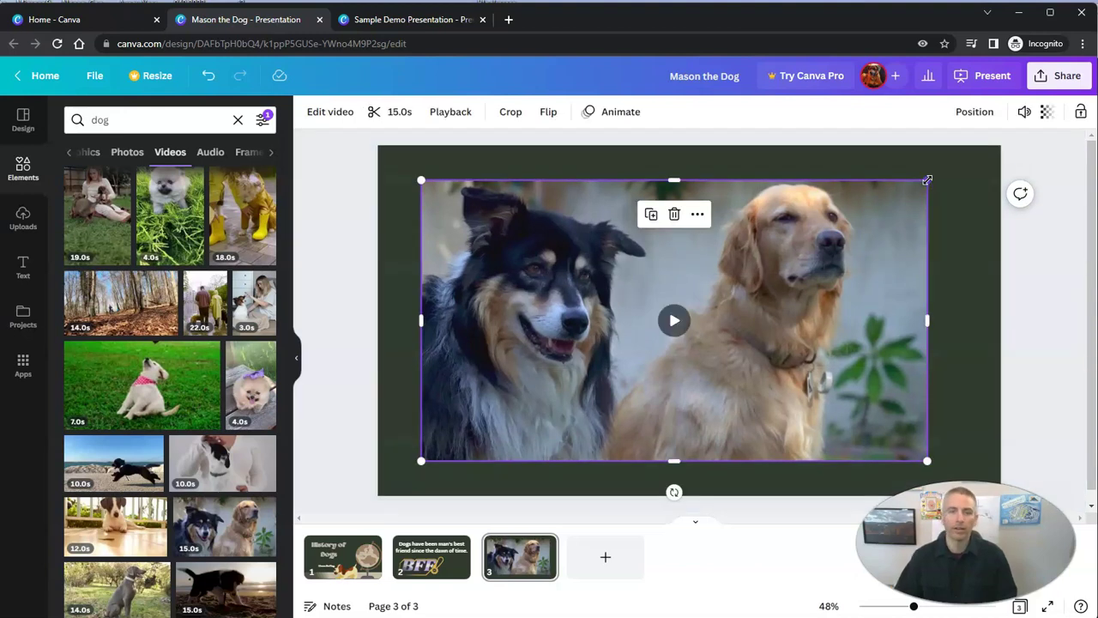
Trim the dog clip from 15.0 down to 12.0 seconds
click(402, 112)
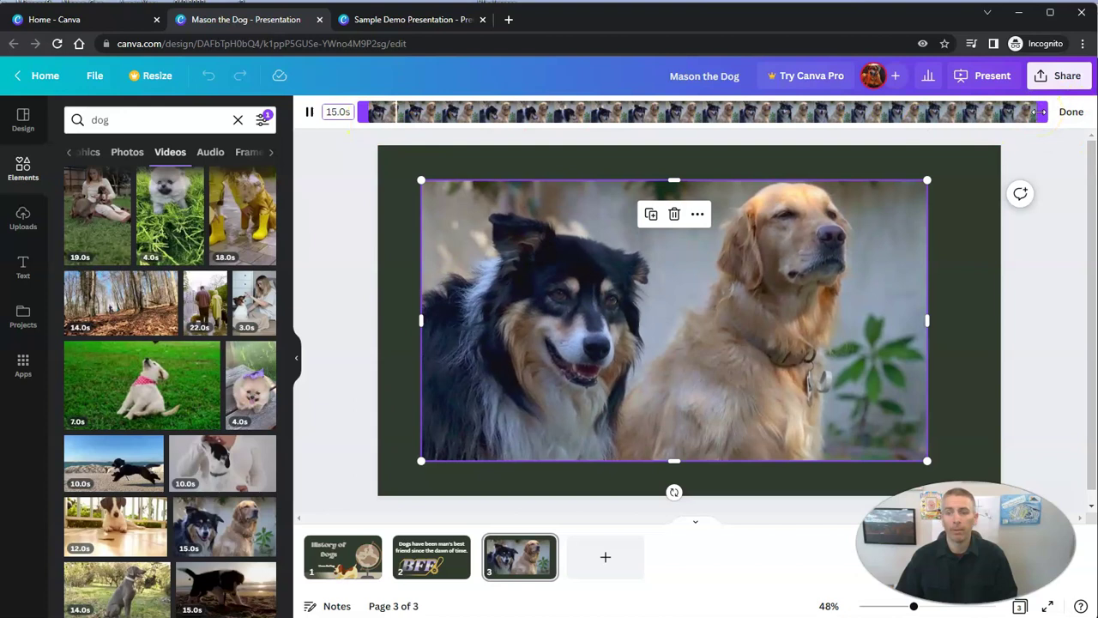
drag(1038, 112, 929, 123)
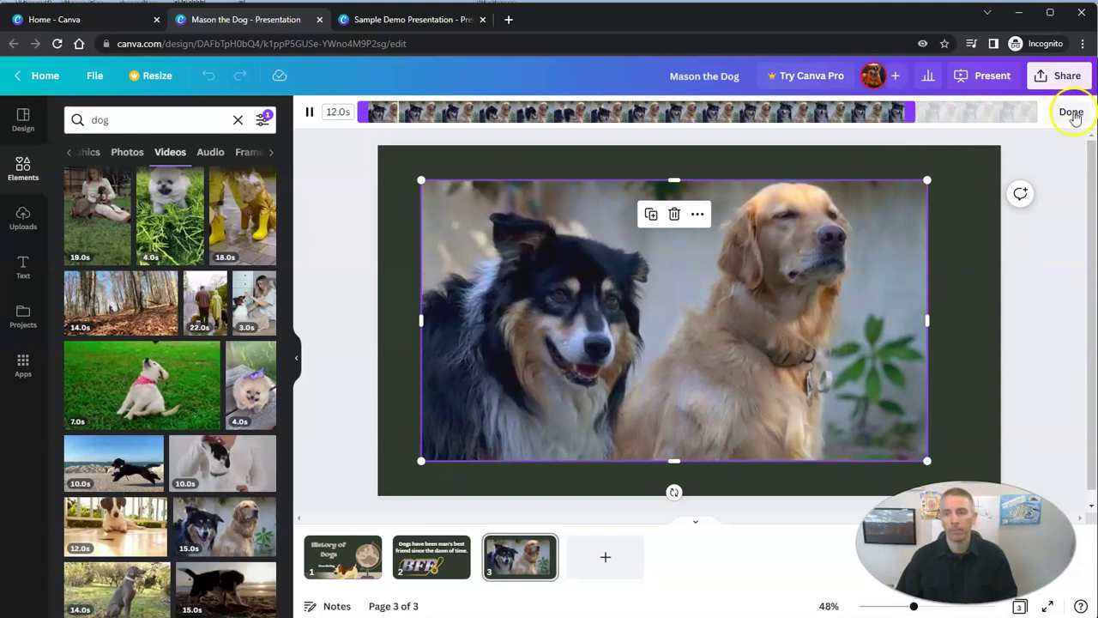
click(1072, 113)
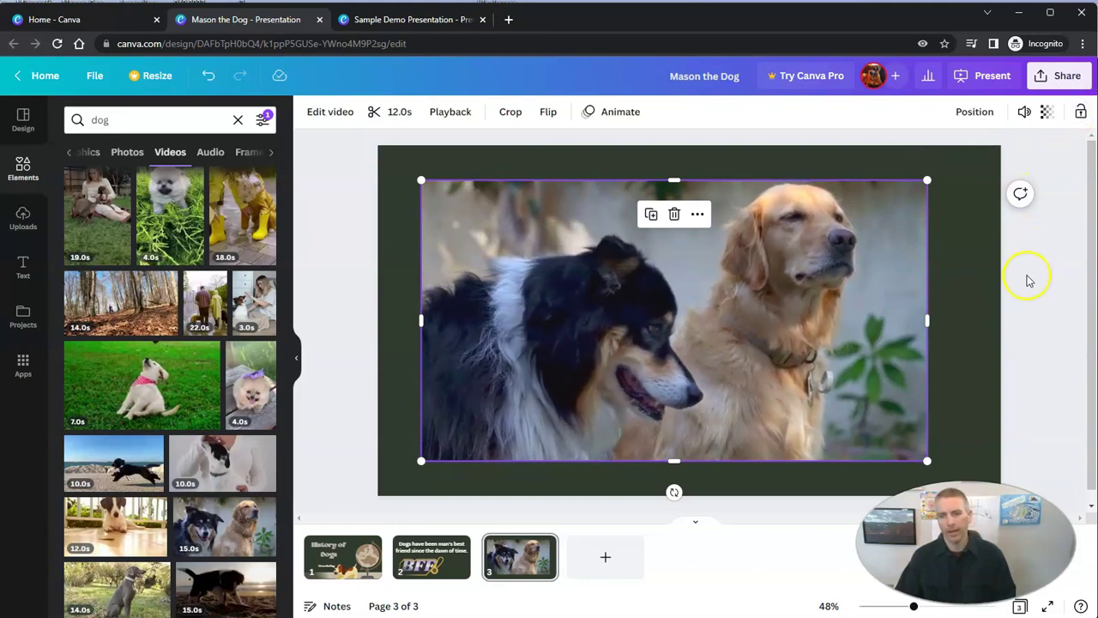
mouse_move(465, 342)
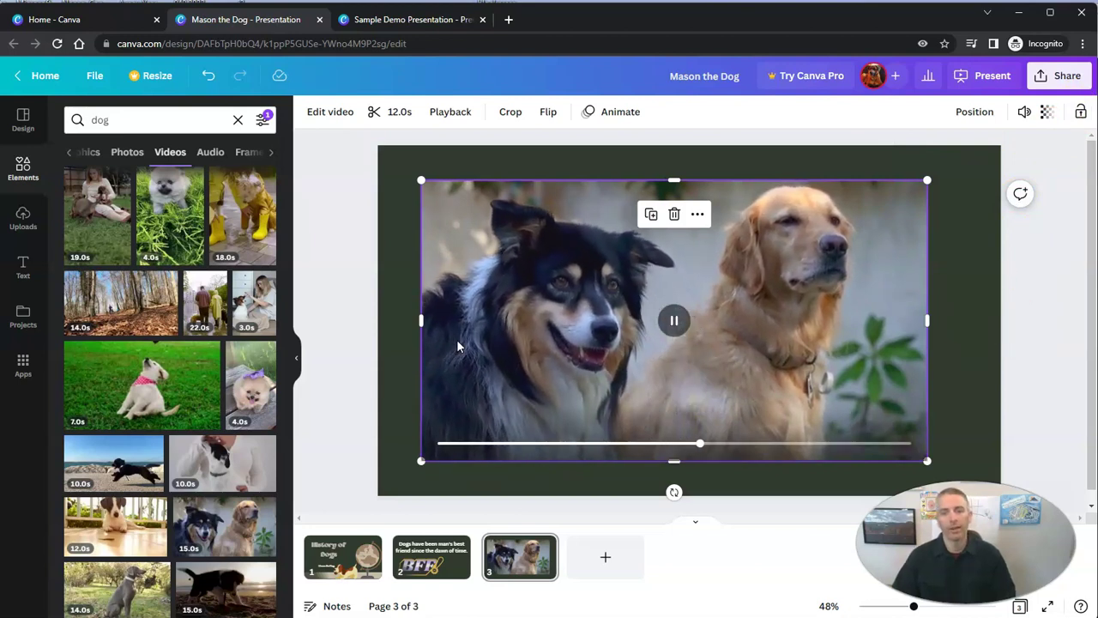
click(400, 403)
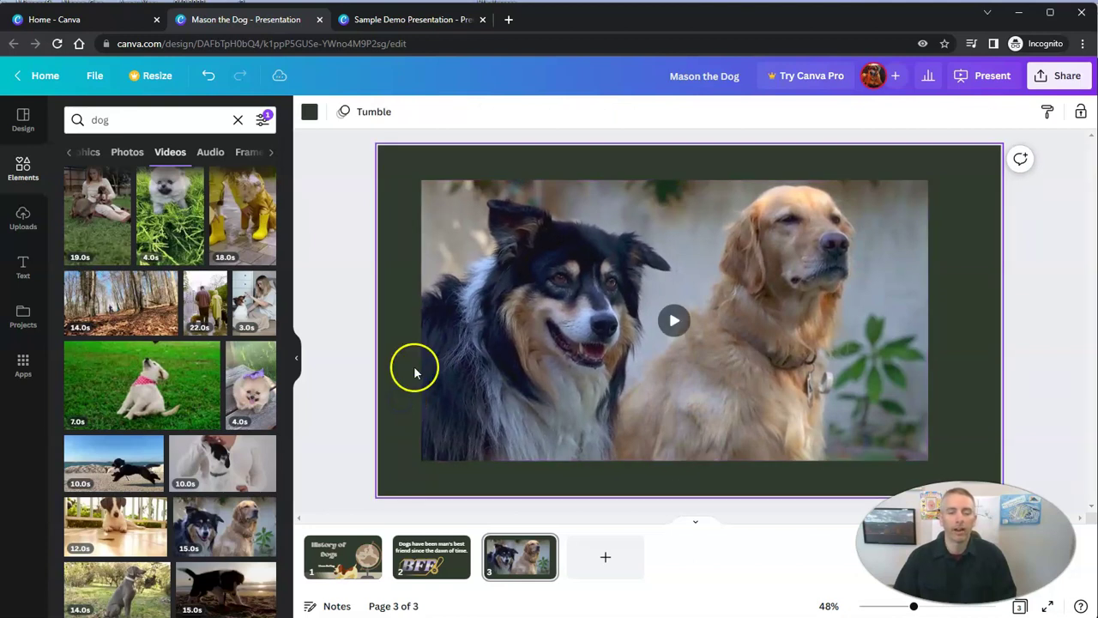
Add a blank fourth page and scroll through the Canva apps list
click(608, 561)
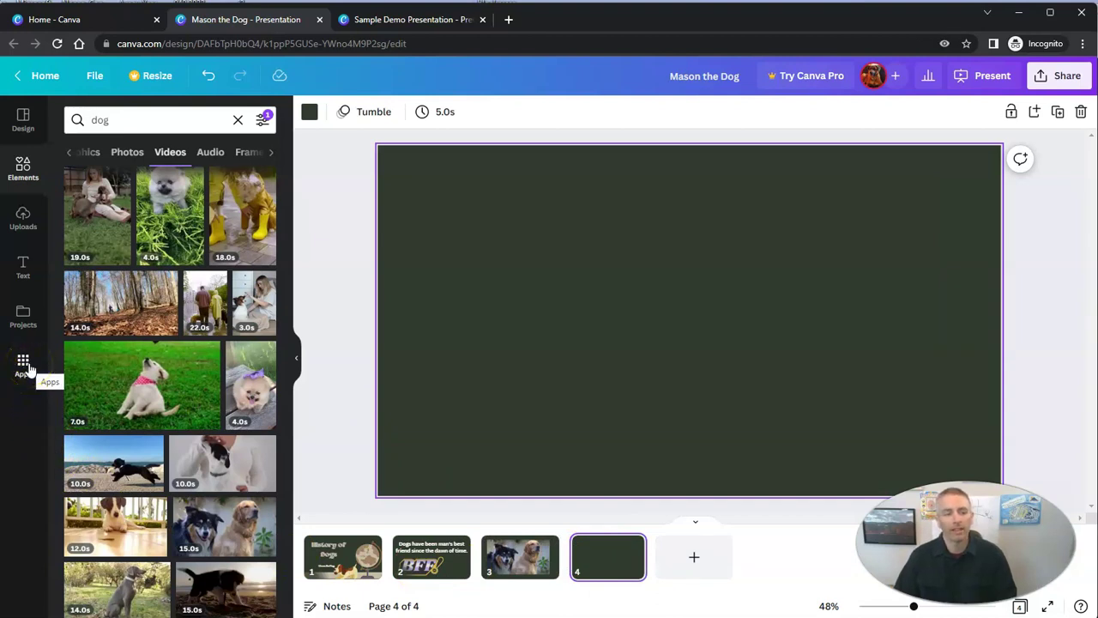
click(28, 369)
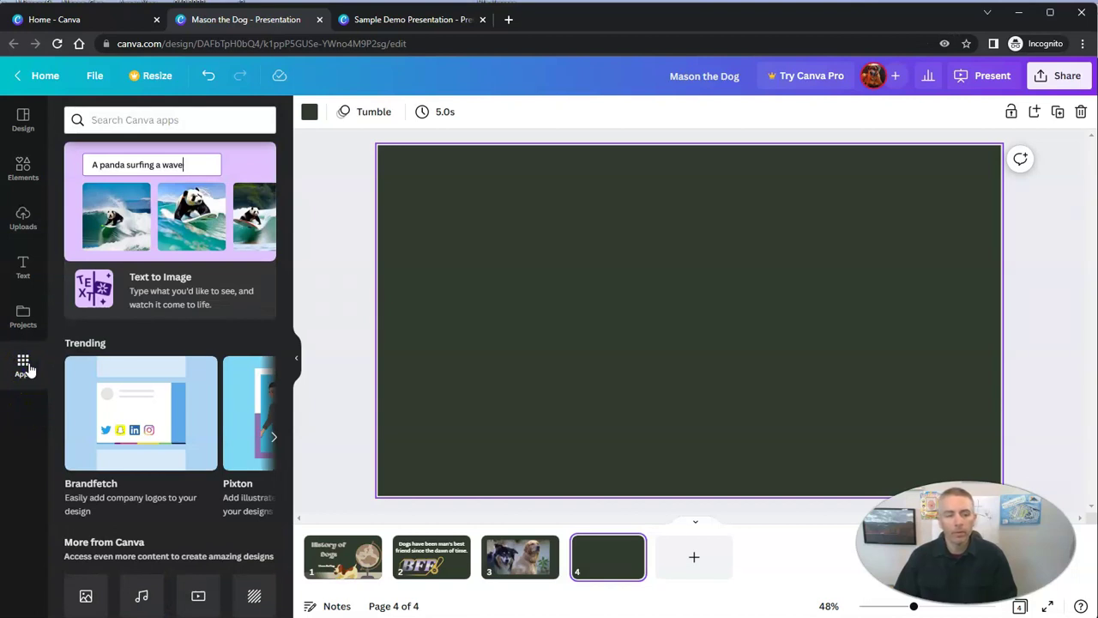
scroll(215, 399, down, 3)
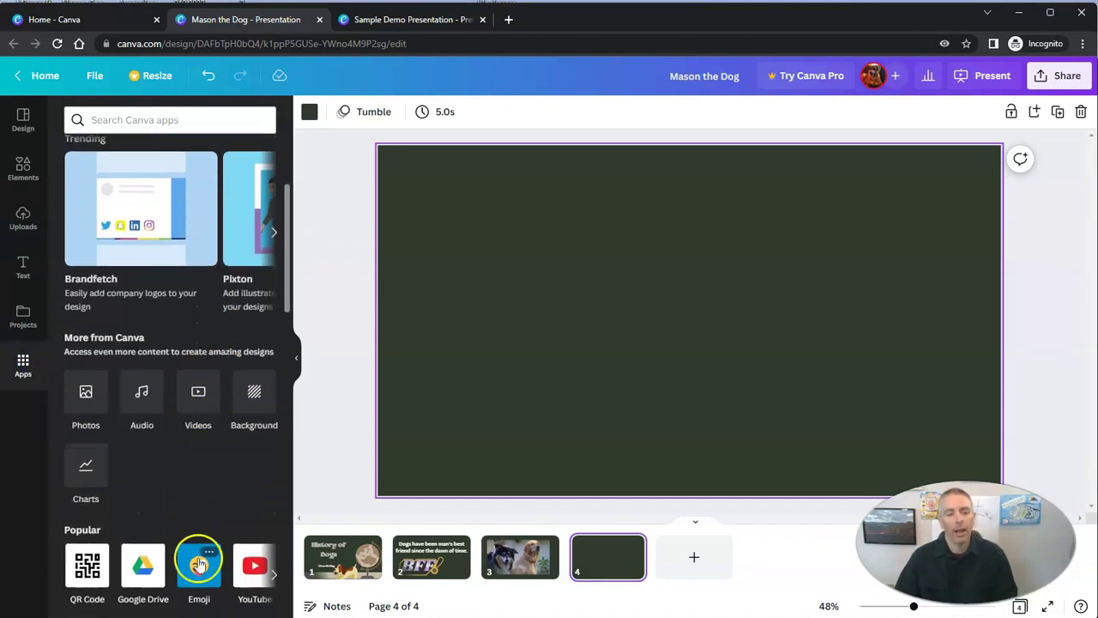
scroll(172, 444, down, 1)
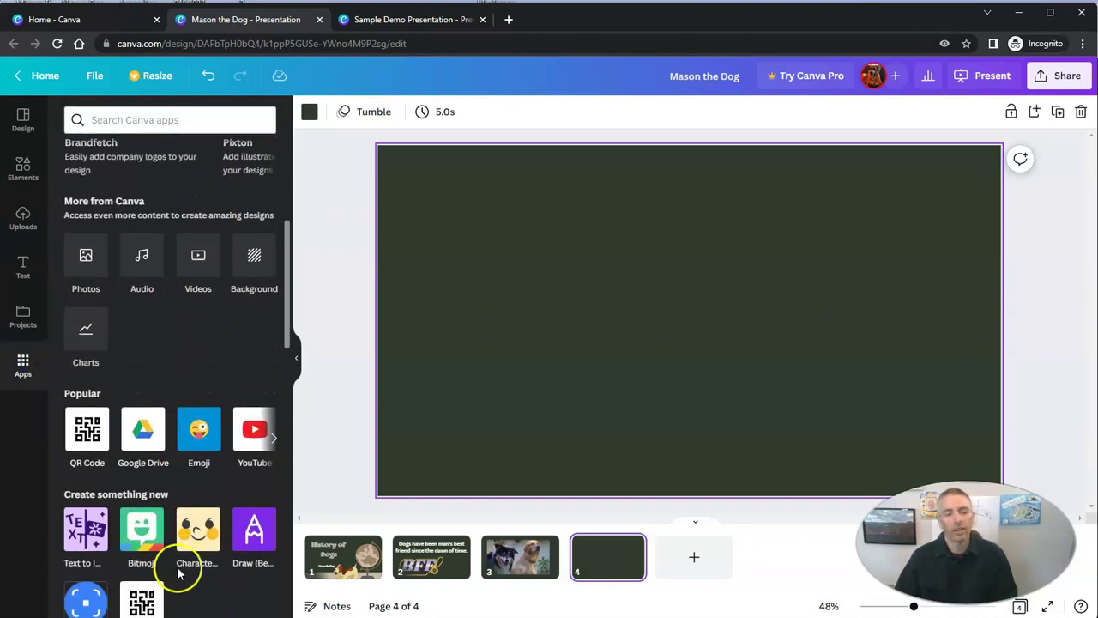
Look through the stock video collection, then return to browsing the apps list
click(200, 266)
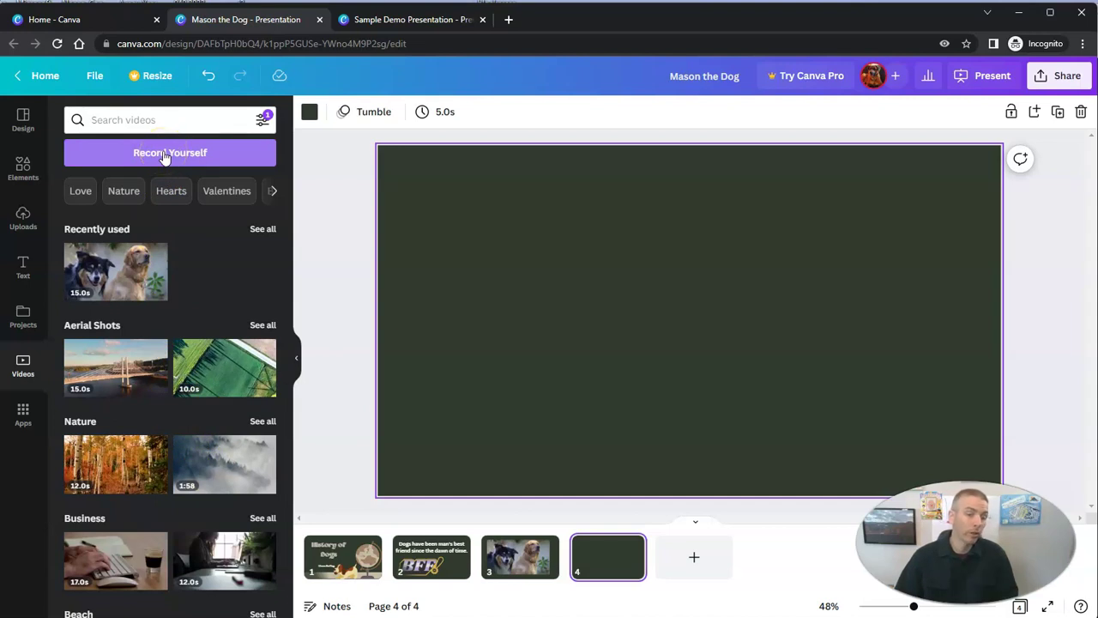
click(23, 414)
scroll(183, 455, down, 3)
scroll(129, 433, down, 2)
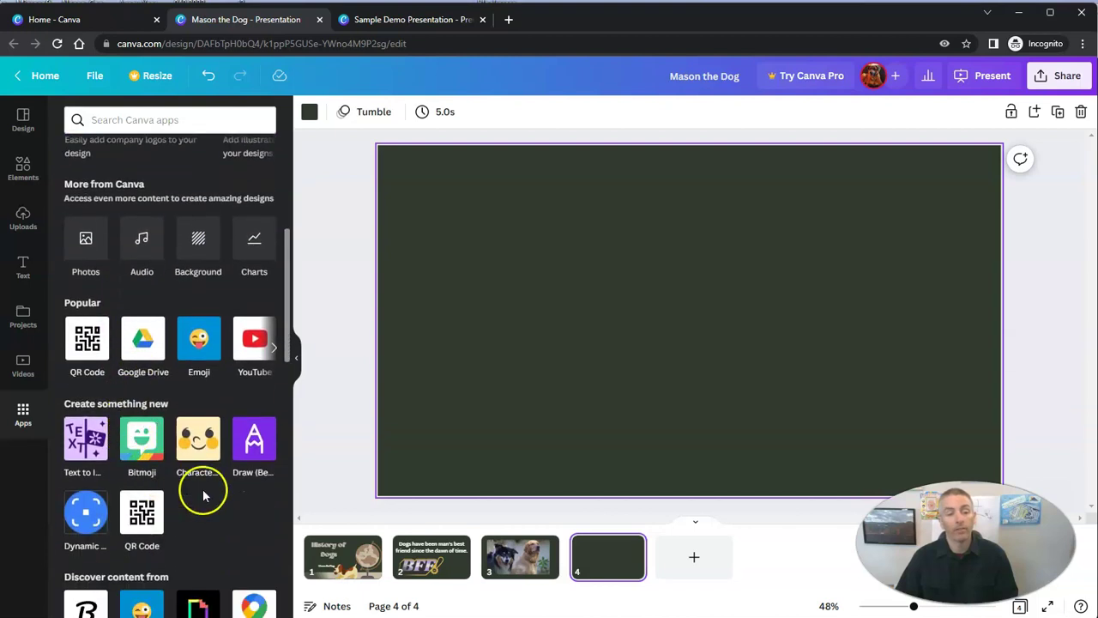
Search the YouTube app for 'dog' and embed the 'Virtual Dog TV!' video on page 4
click(254, 343)
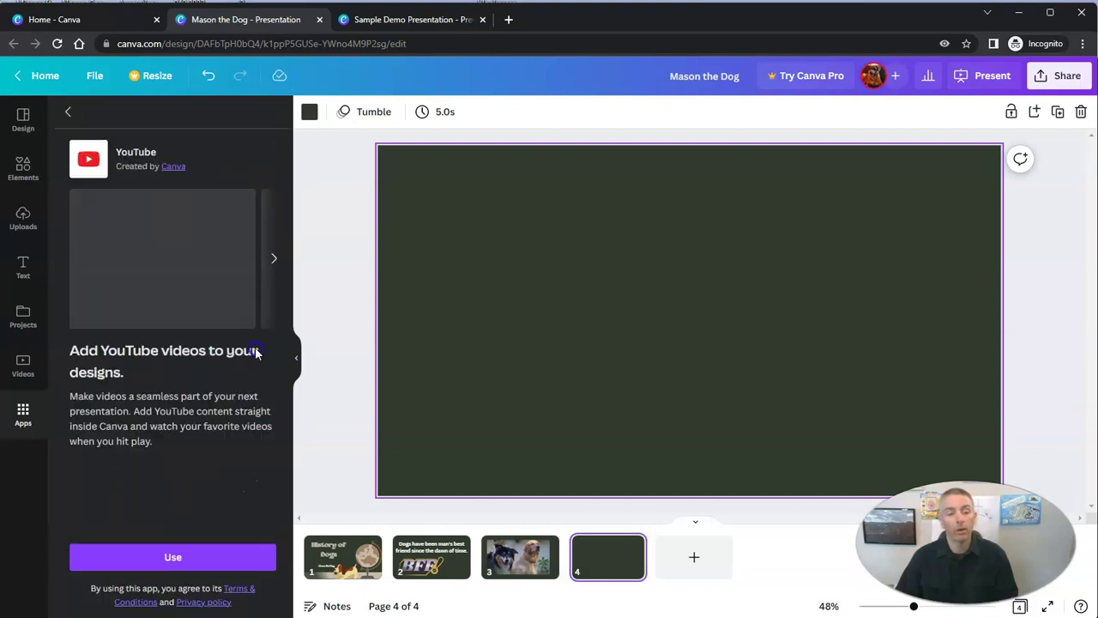
click(177, 557)
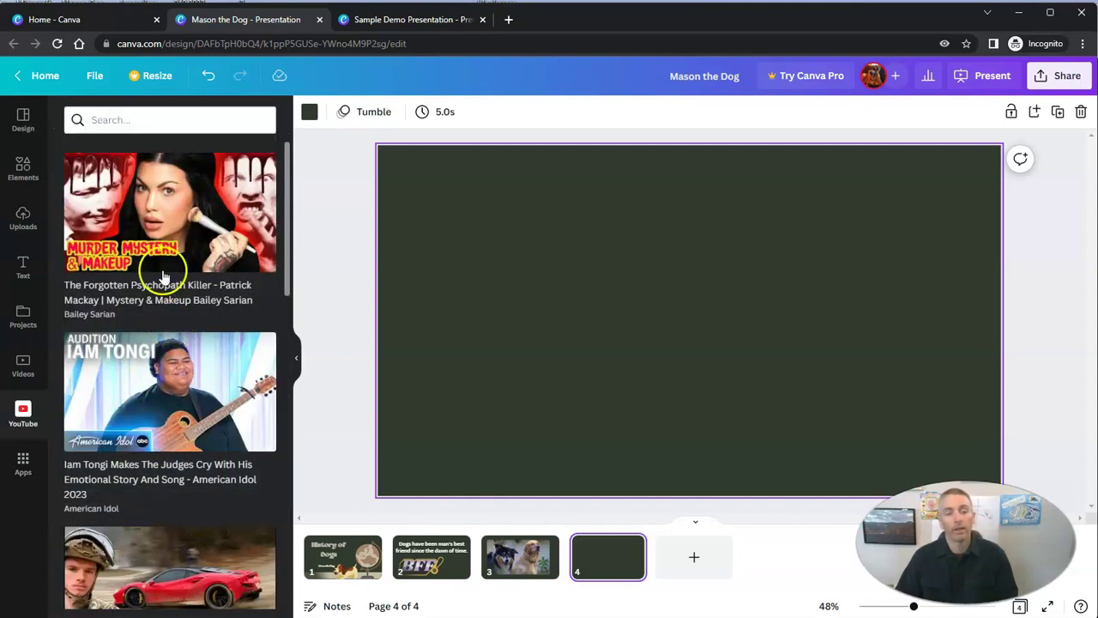
click(162, 116)
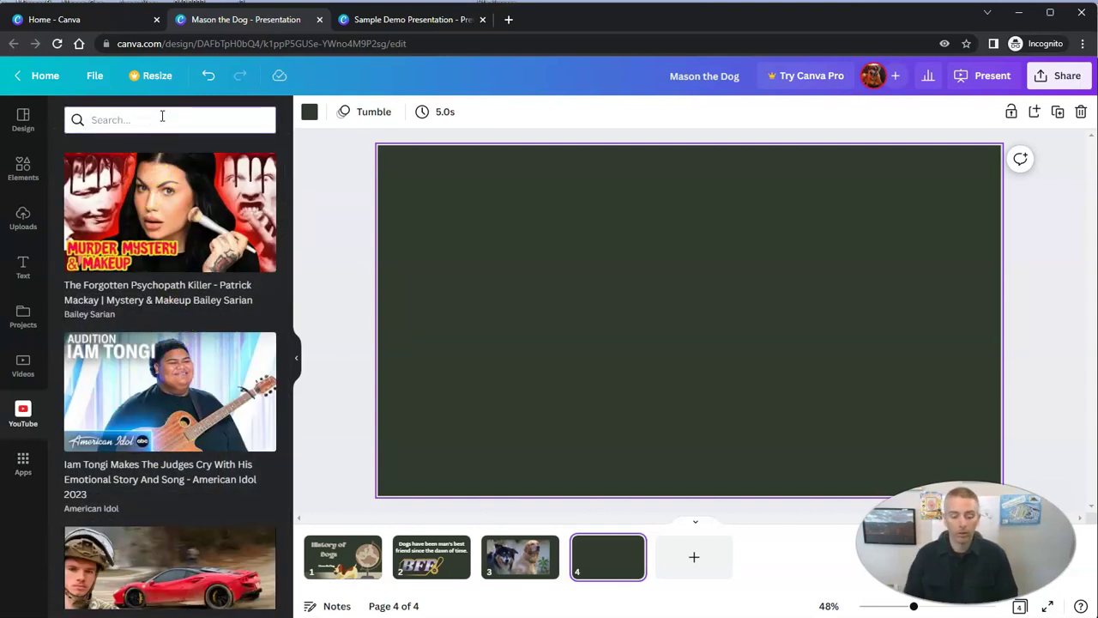
text(d)
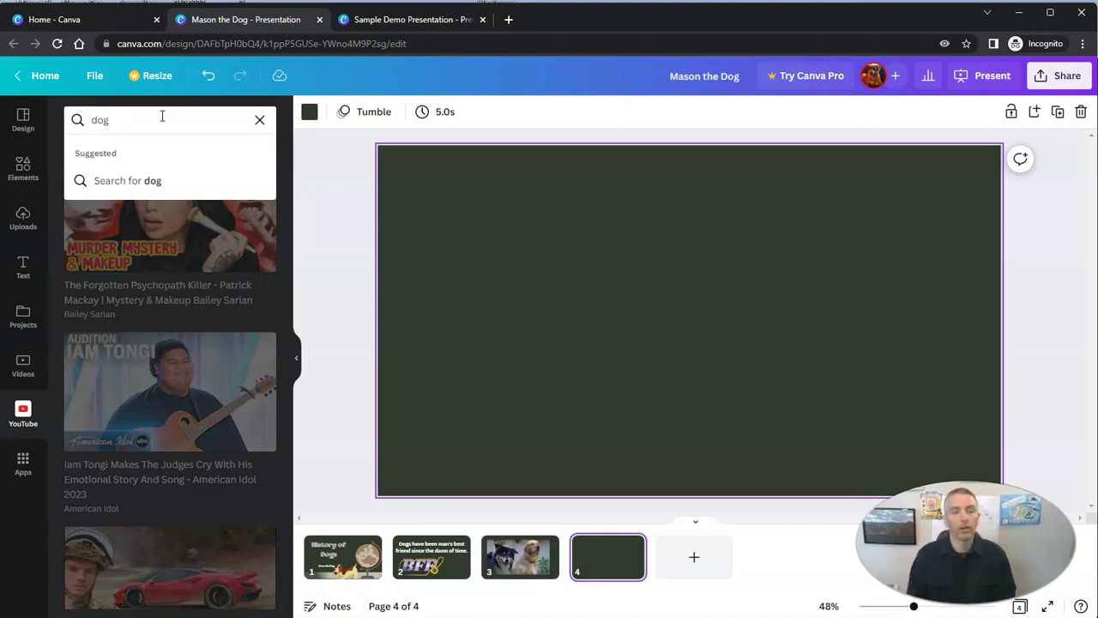
text(og)
key(Return)
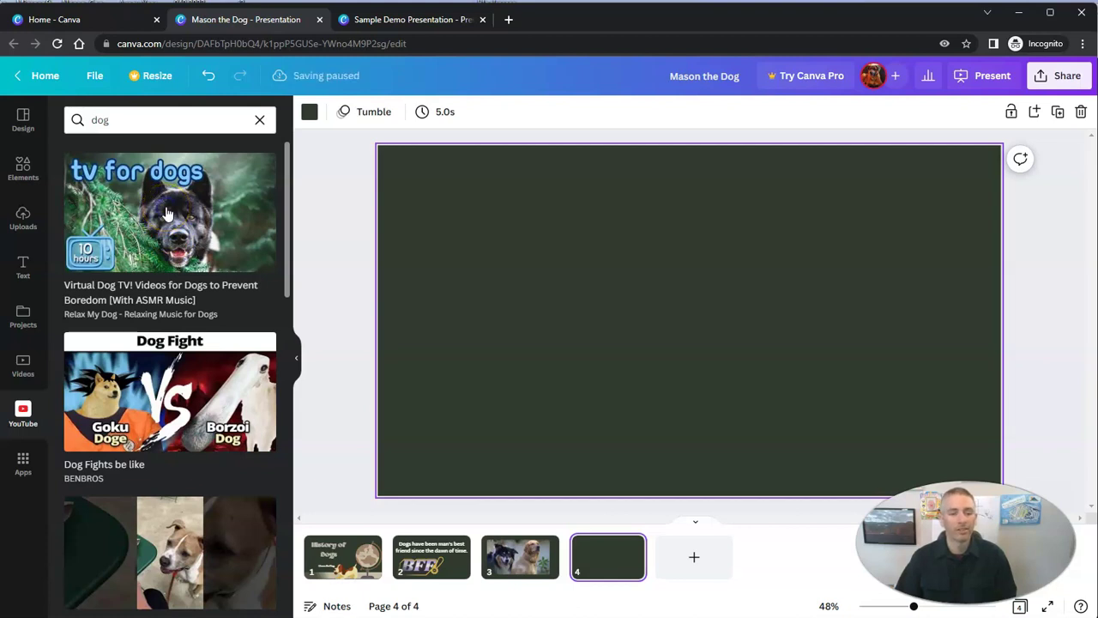
click(168, 214)
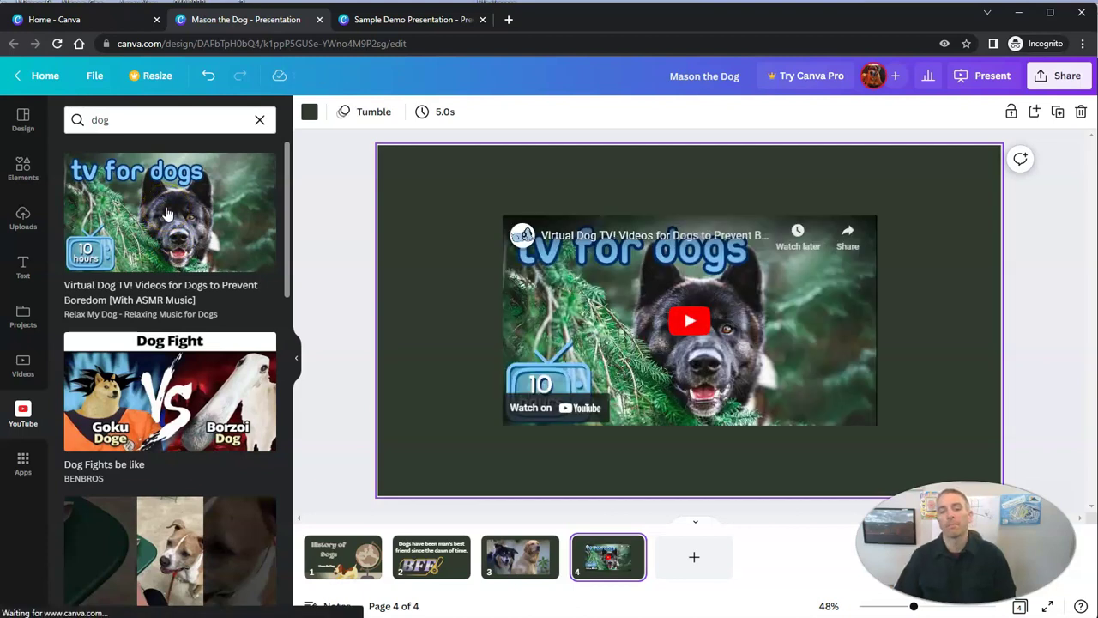
Enlarge the YouTube video to fill most of the slide and add a blank page 5
click(589, 298)
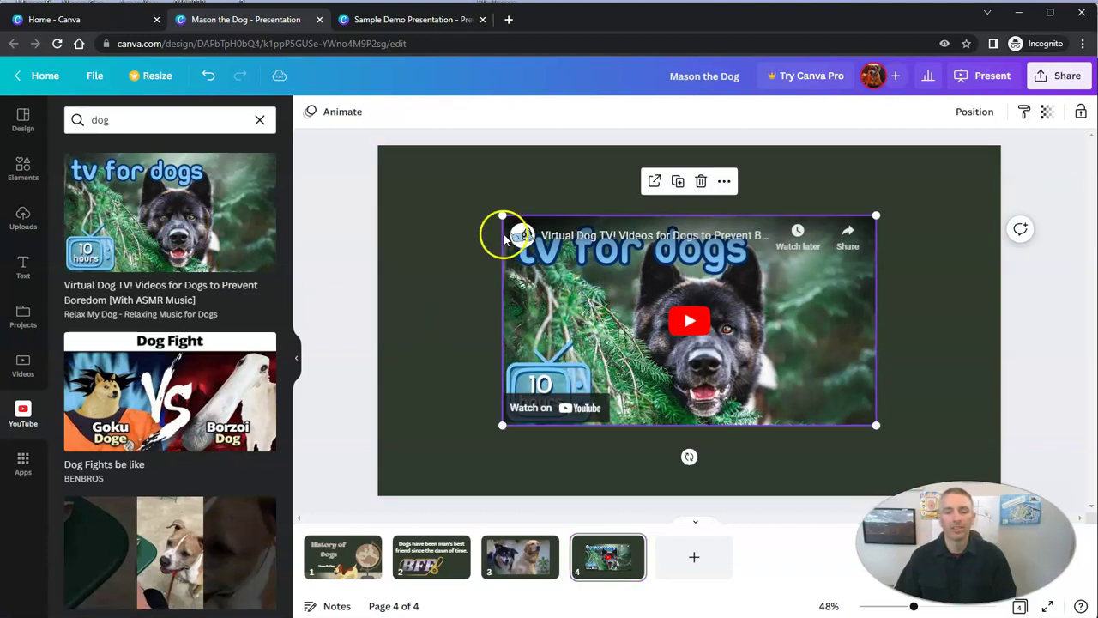
drag(501, 213, 430, 175)
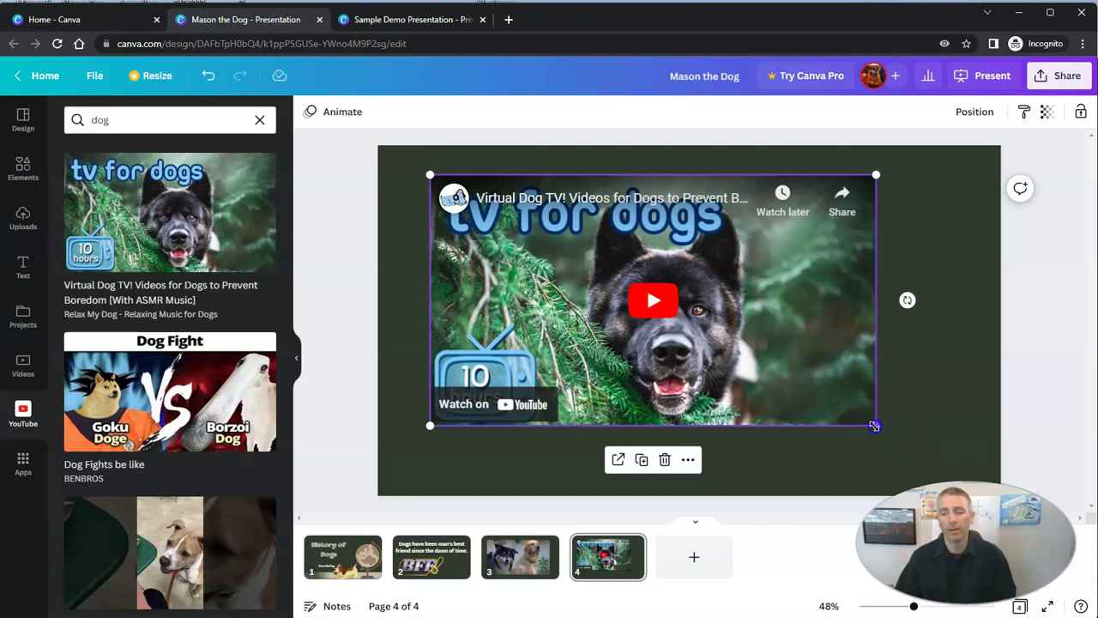
drag(874, 427, 924, 472)
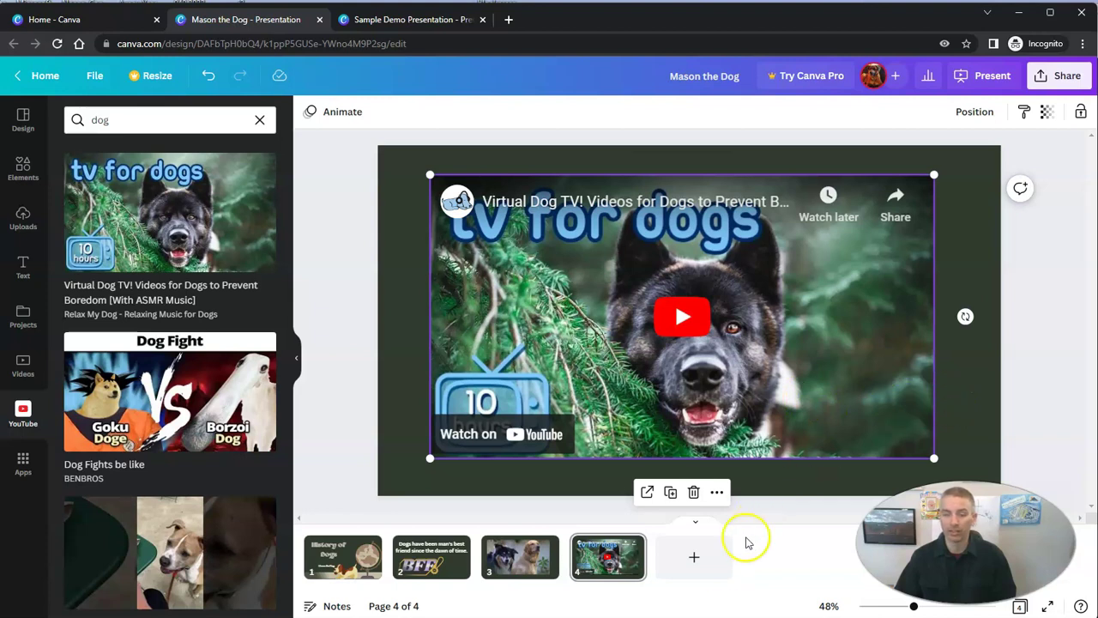
click(708, 557)
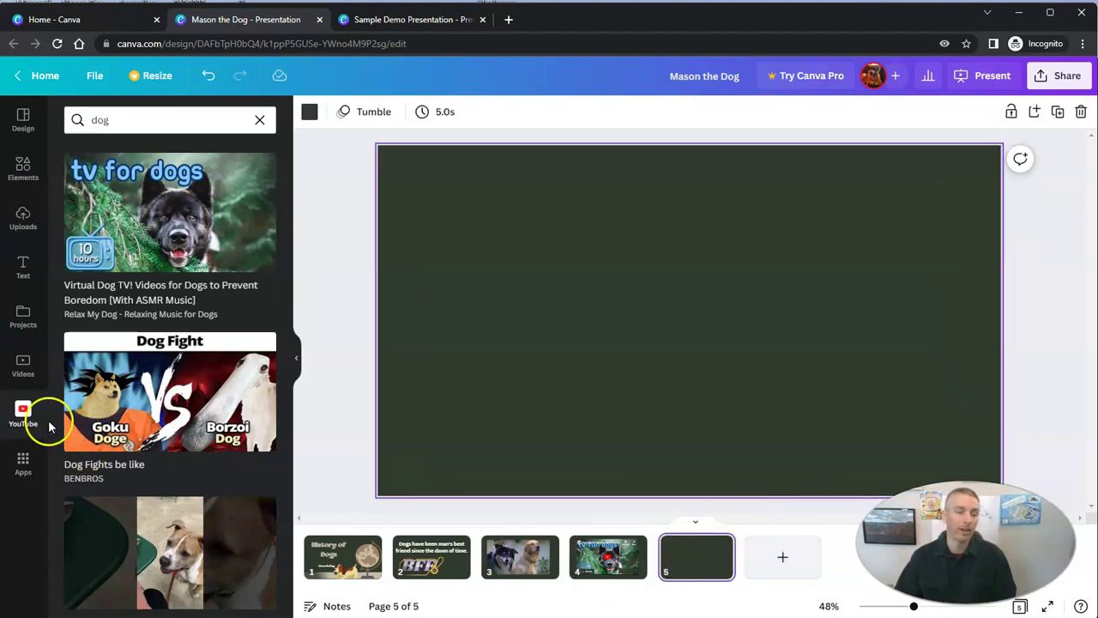
Find the Google Maps app in the apps list and start using it
click(23, 463)
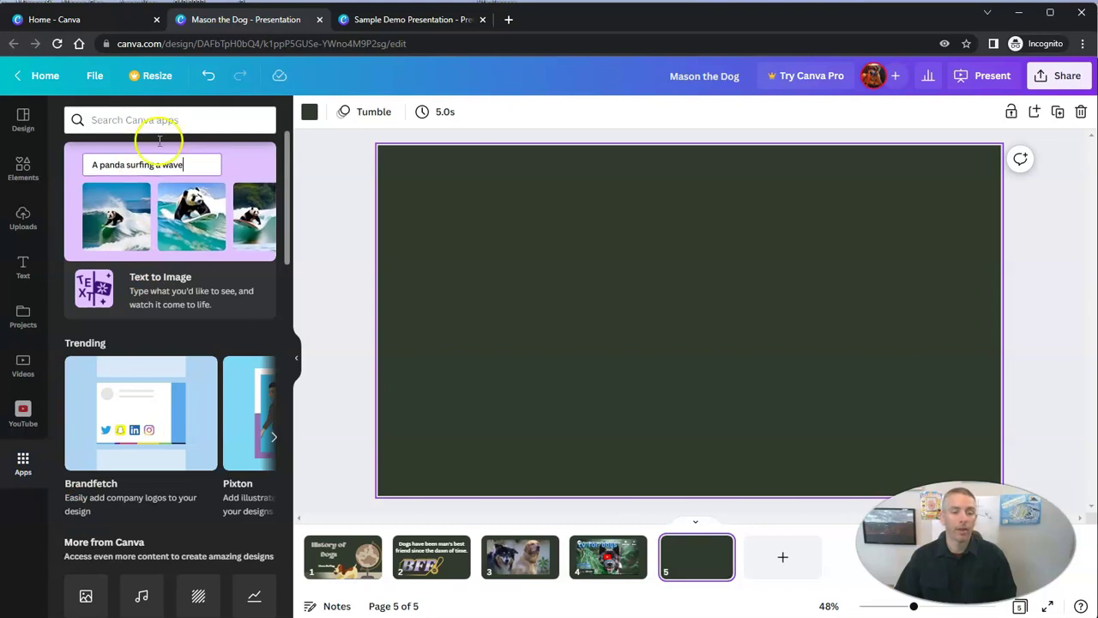
scroll(160, 432, down, 3)
scroll(199, 491, down, 4)
scroll(207, 546, down, 2)
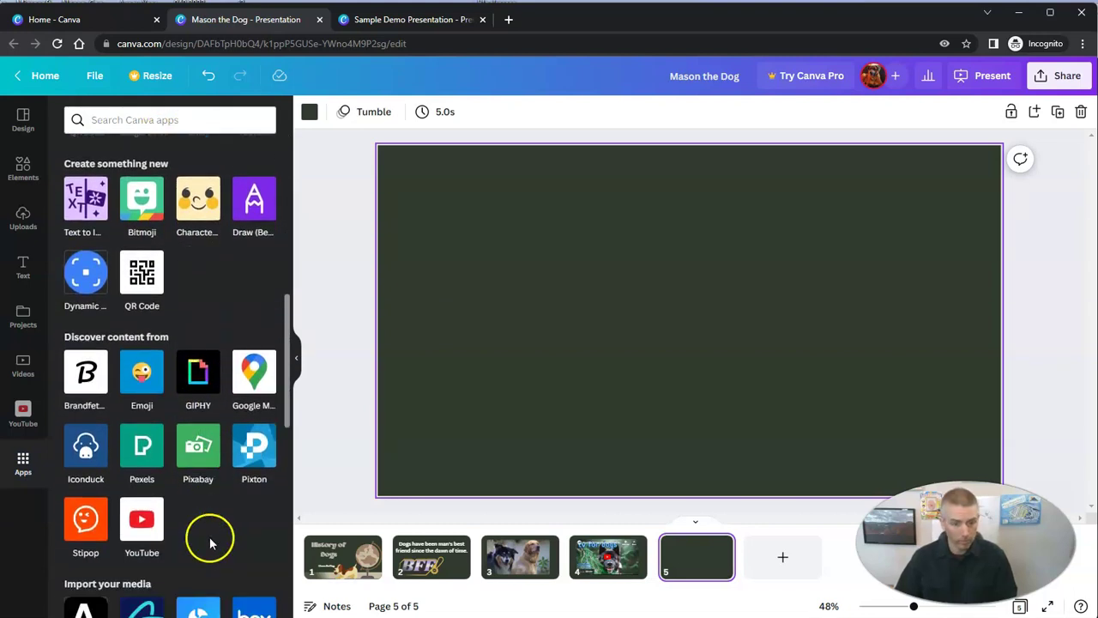
click(255, 379)
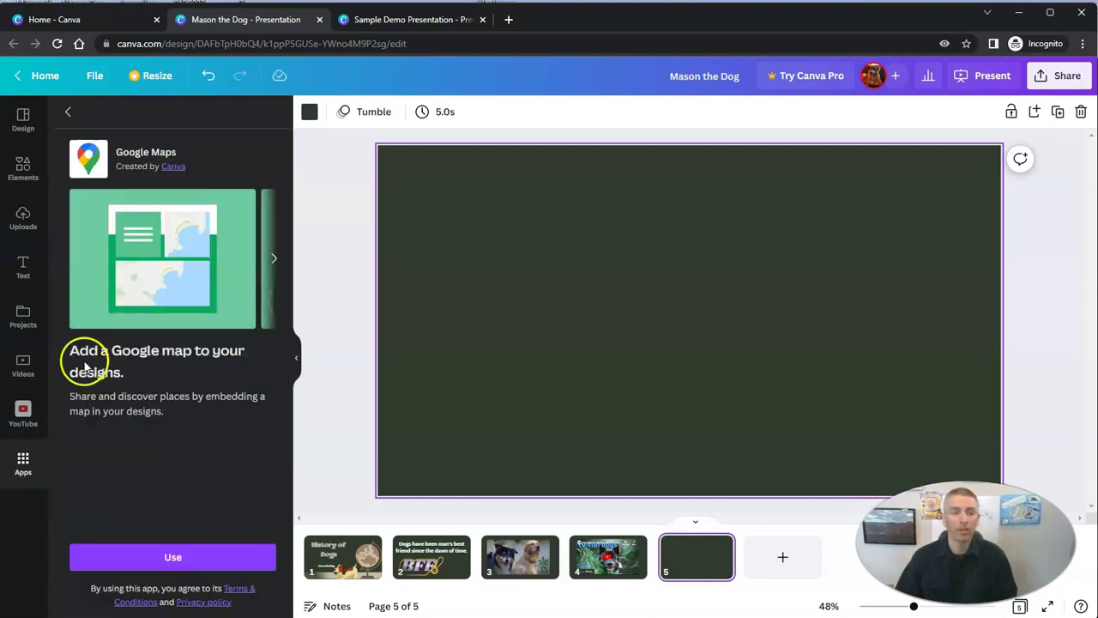
click(172, 557)
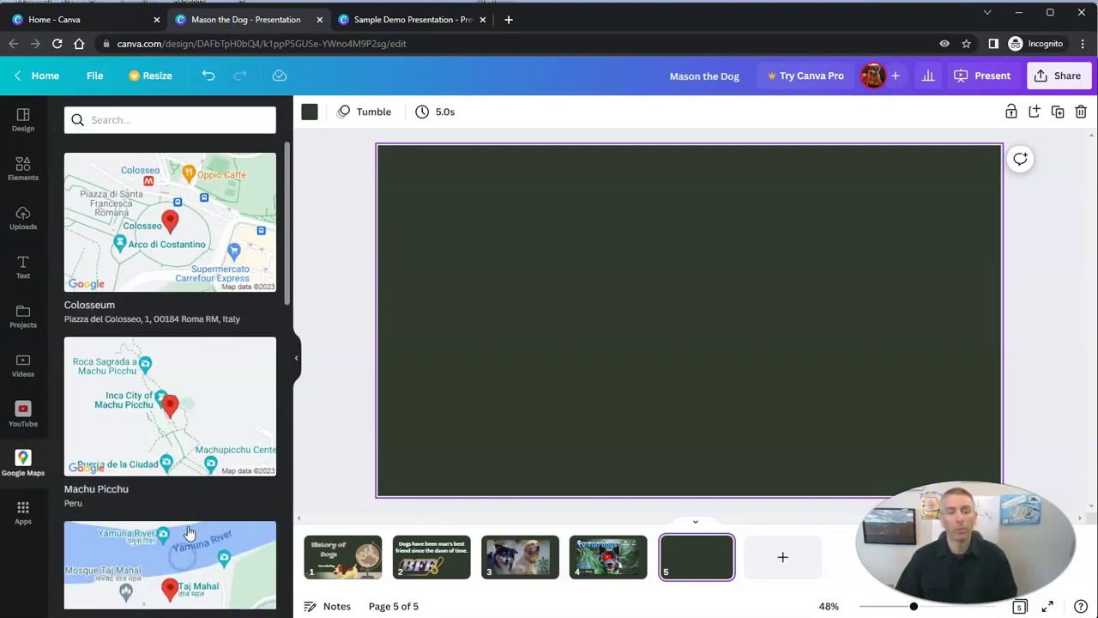
Search maps for 'new york city' and add the New York map to slide 5
click(146, 120)
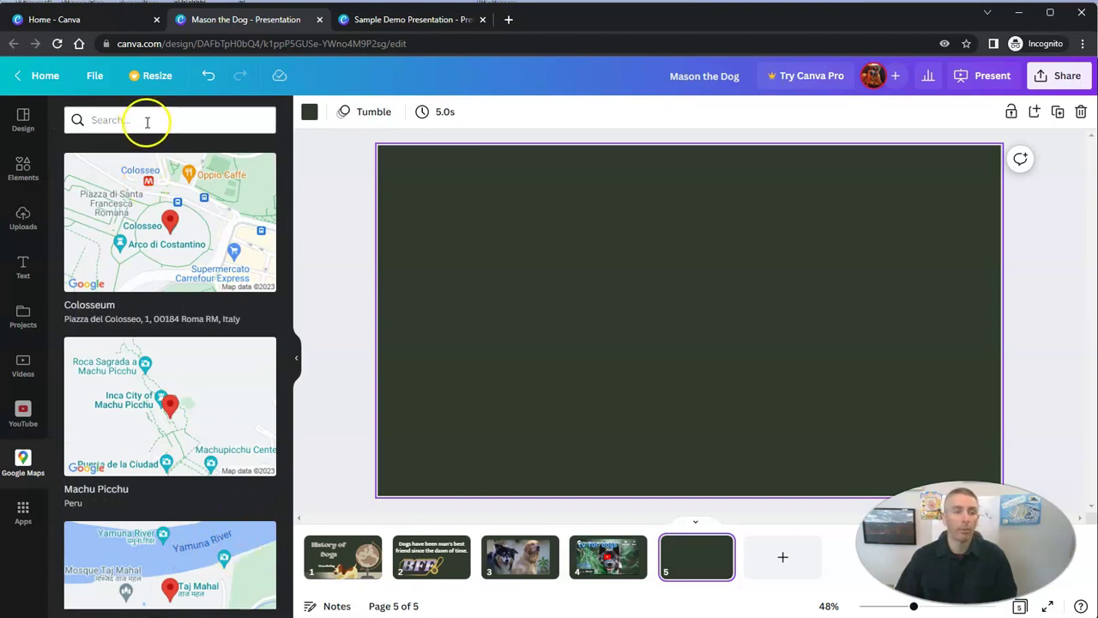
click(147, 122)
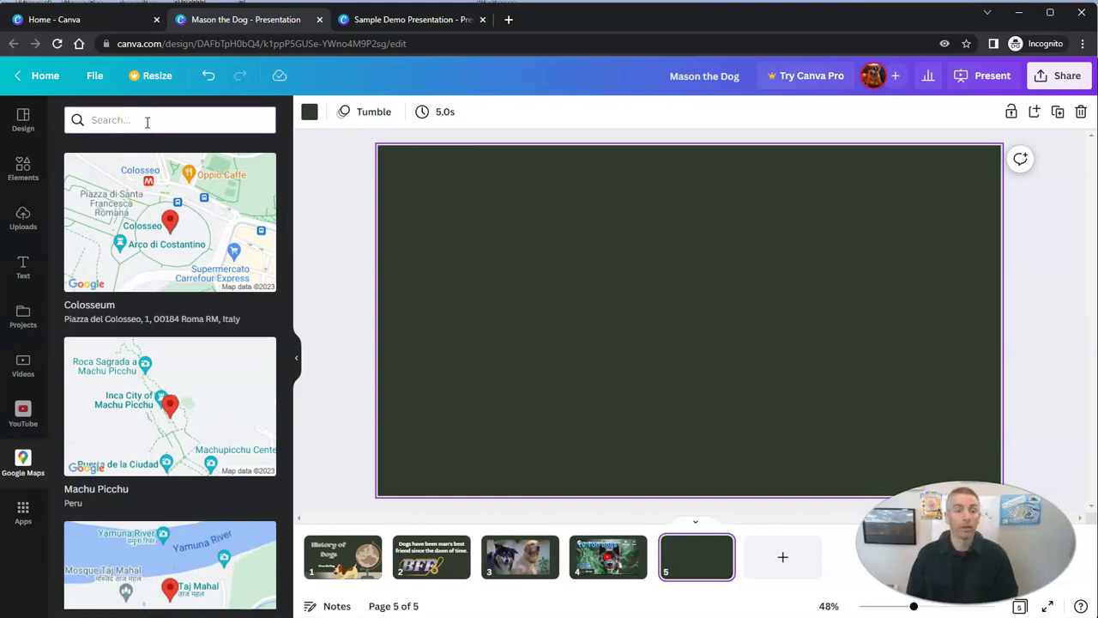
text(new)
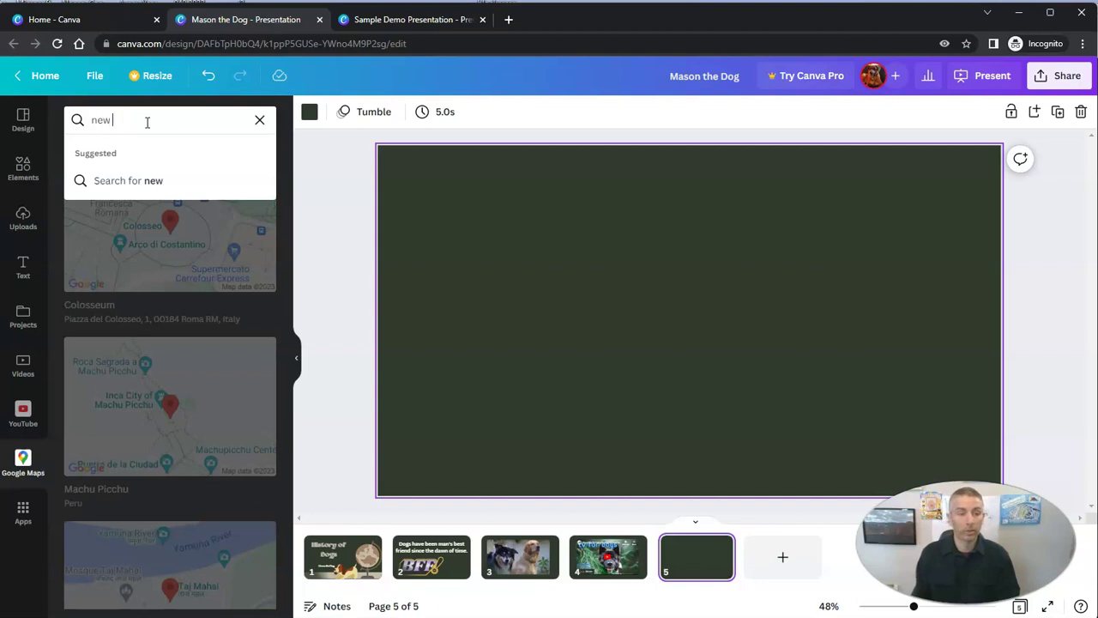
text( york city)
key(Return)
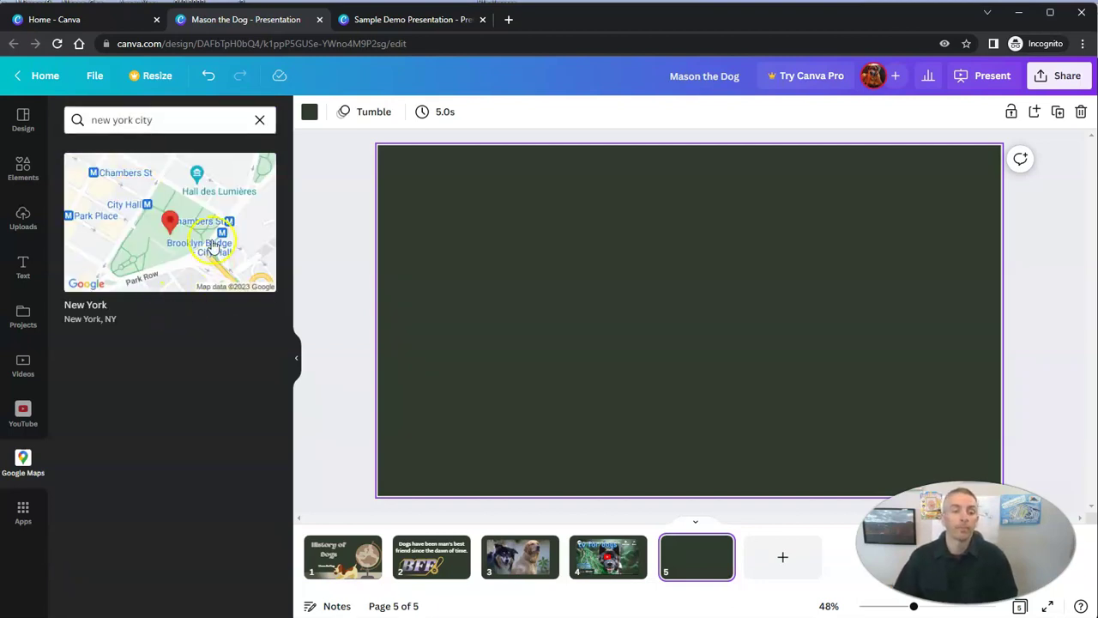
click(213, 247)
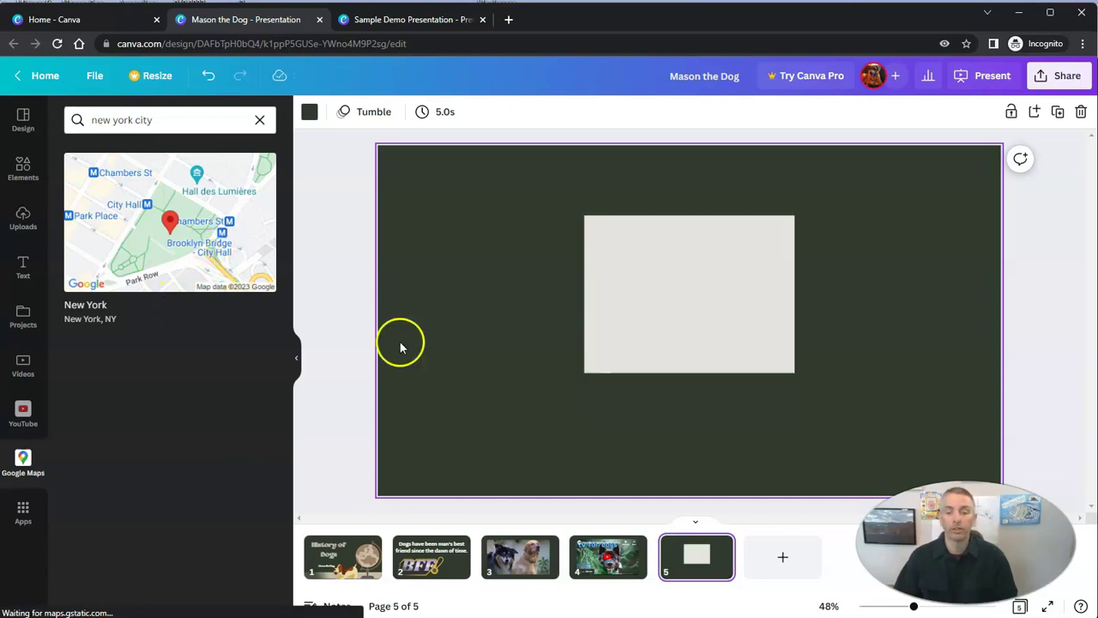
Enlarge the New York map by its corners and centre it on the slide
click(616, 367)
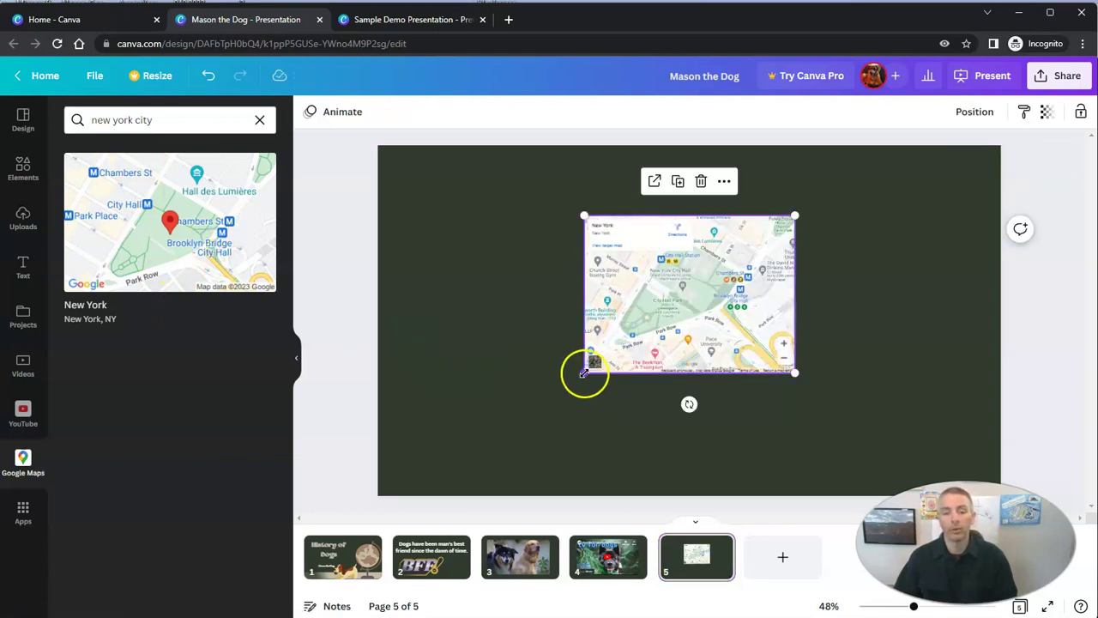
drag(584, 372, 458, 468)
click(796, 216)
drag(797, 216, 870, 188)
drag(805, 249, 781, 241)
click(350, 279)
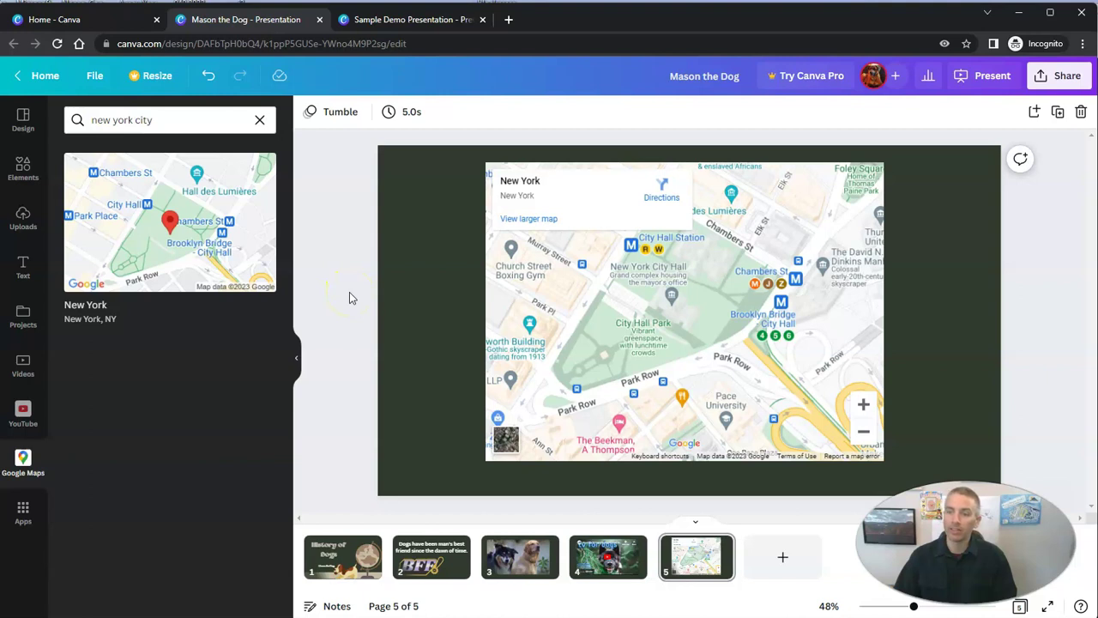
Invite the collaborator by e-mail with 'Can edit' permission, send, and dismiss the 'Design shared!' confirmation
click(1055, 86)
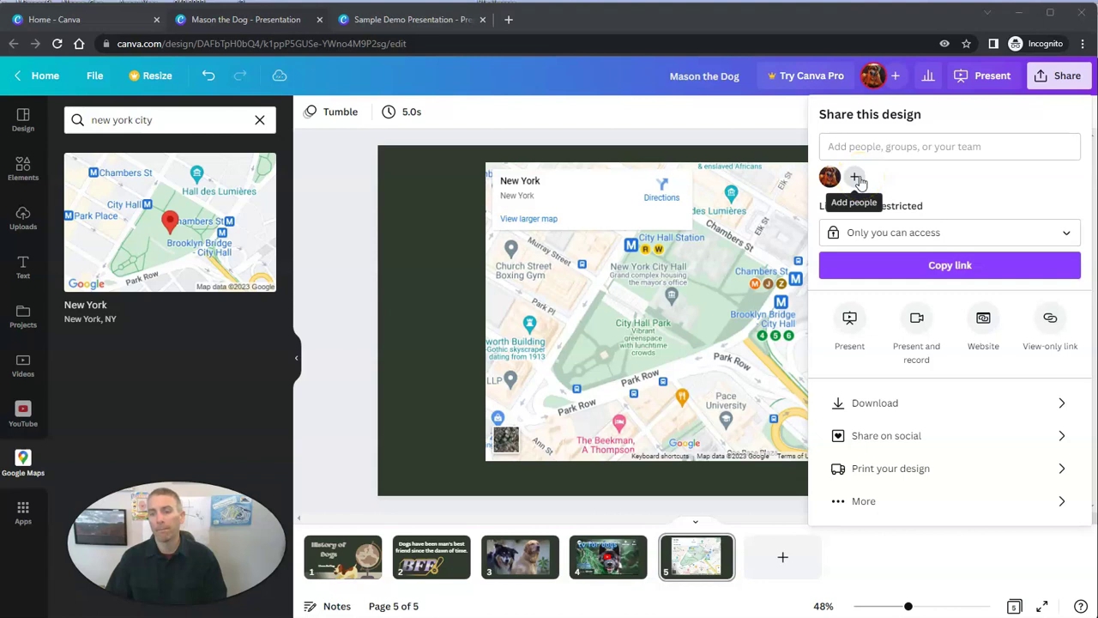
click(856, 179)
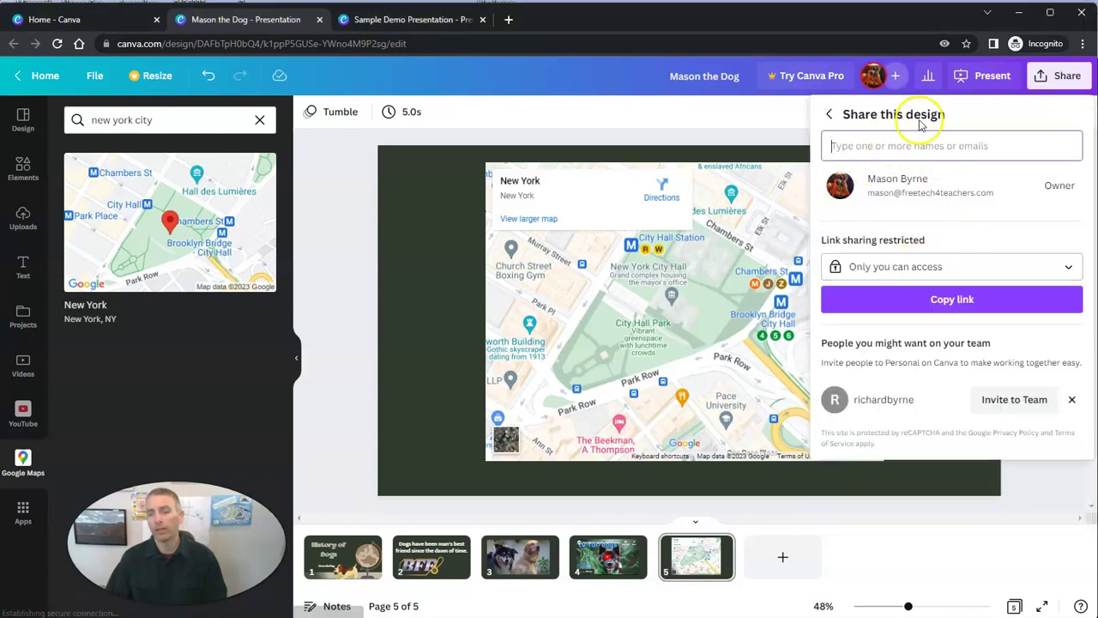
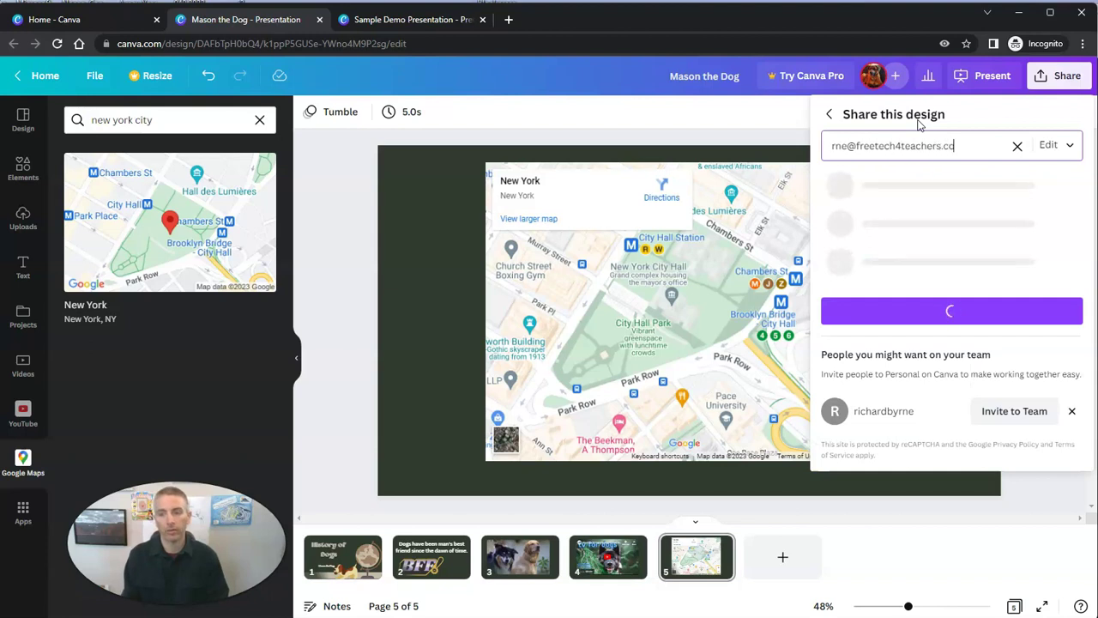
click(1069, 145)
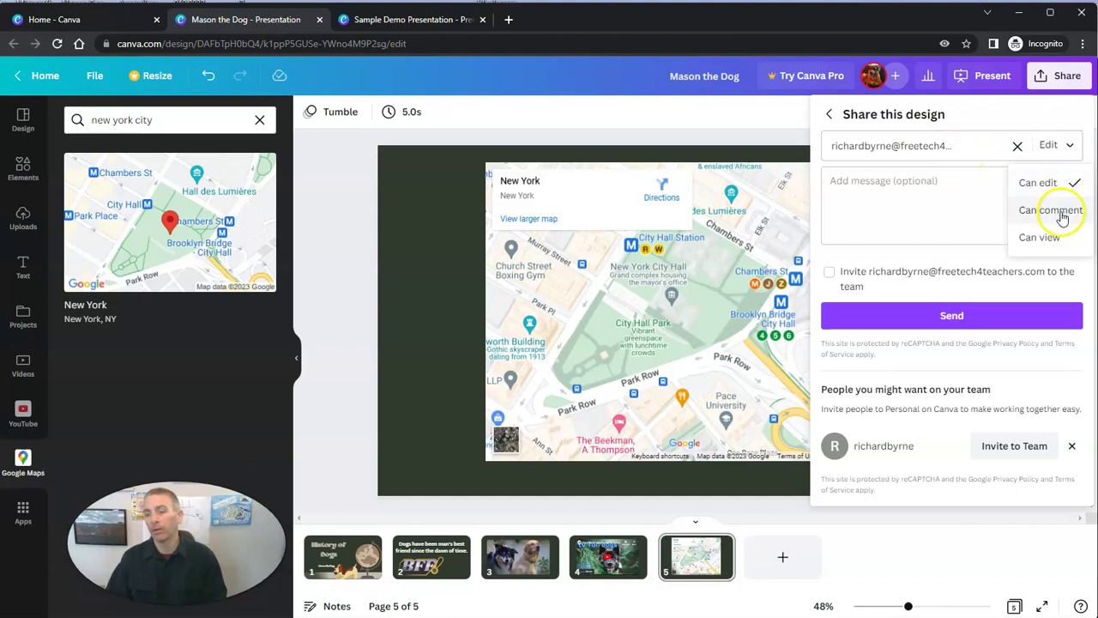
click(1064, 148)
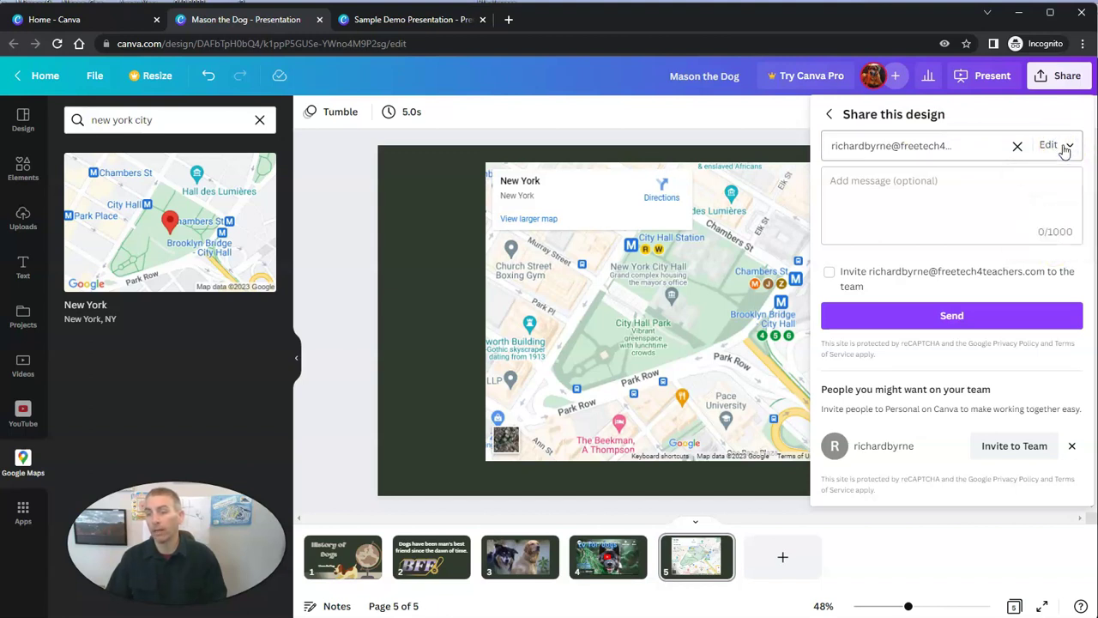
click(949, 314)
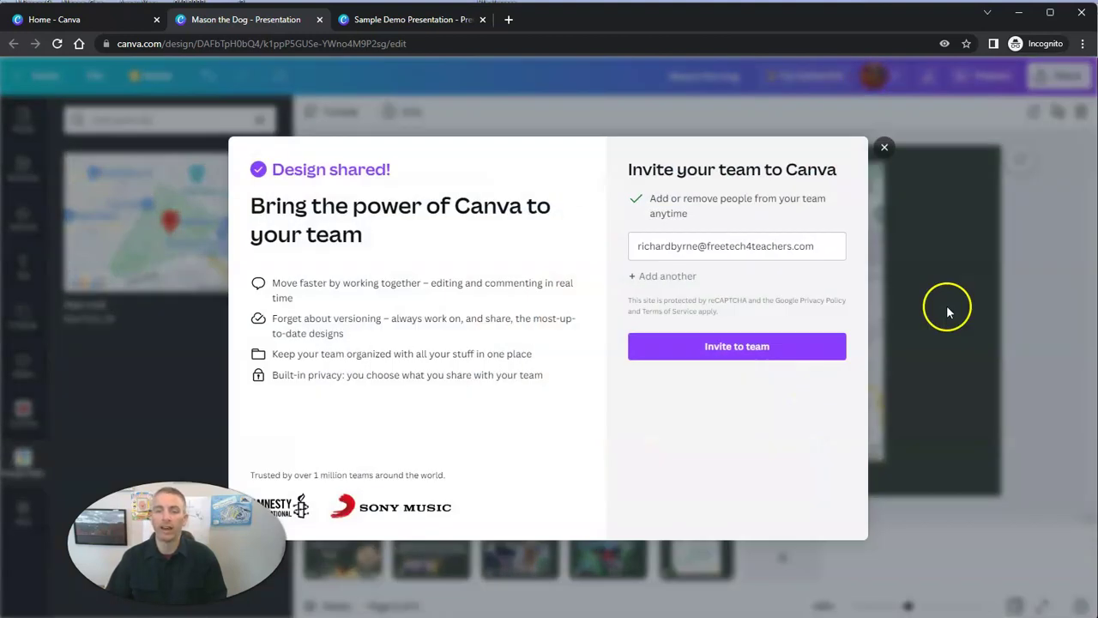
click(883, 146)
Review the Download file types (JPG, PNG, PDF, MP4) and go back to the main sharing options
click(1053, 79)
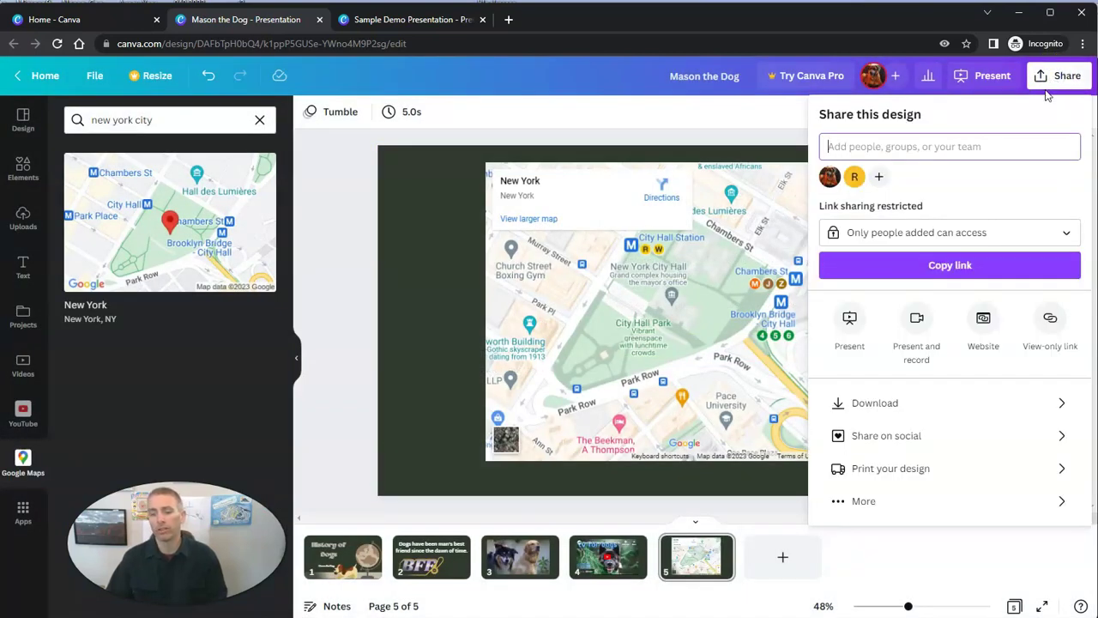
click(945, 409)
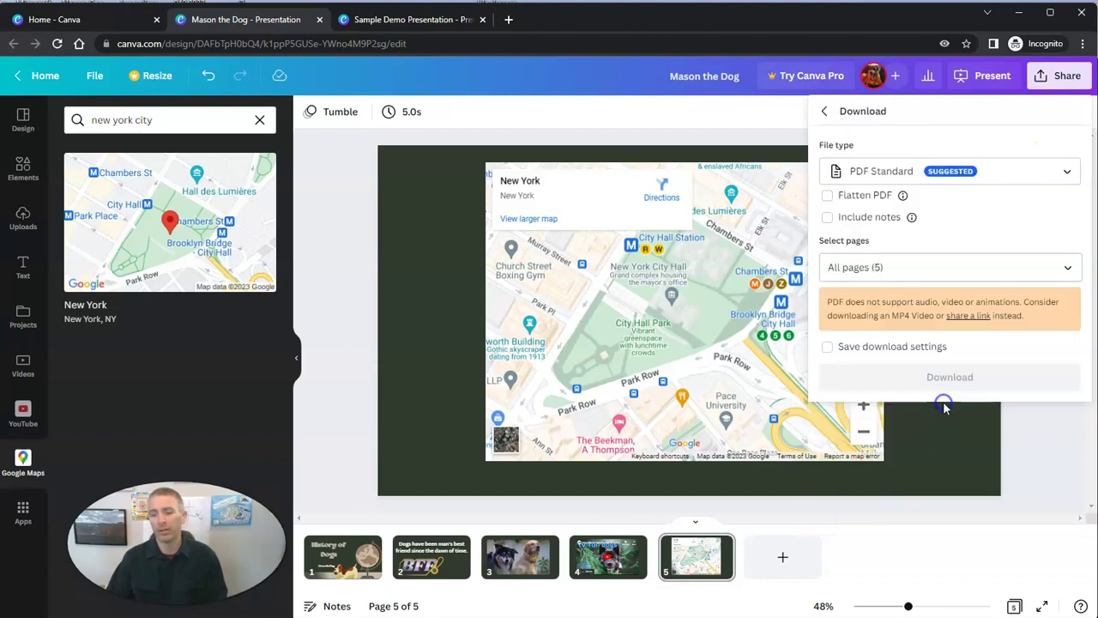
click(909, 180)
click(898, 230)
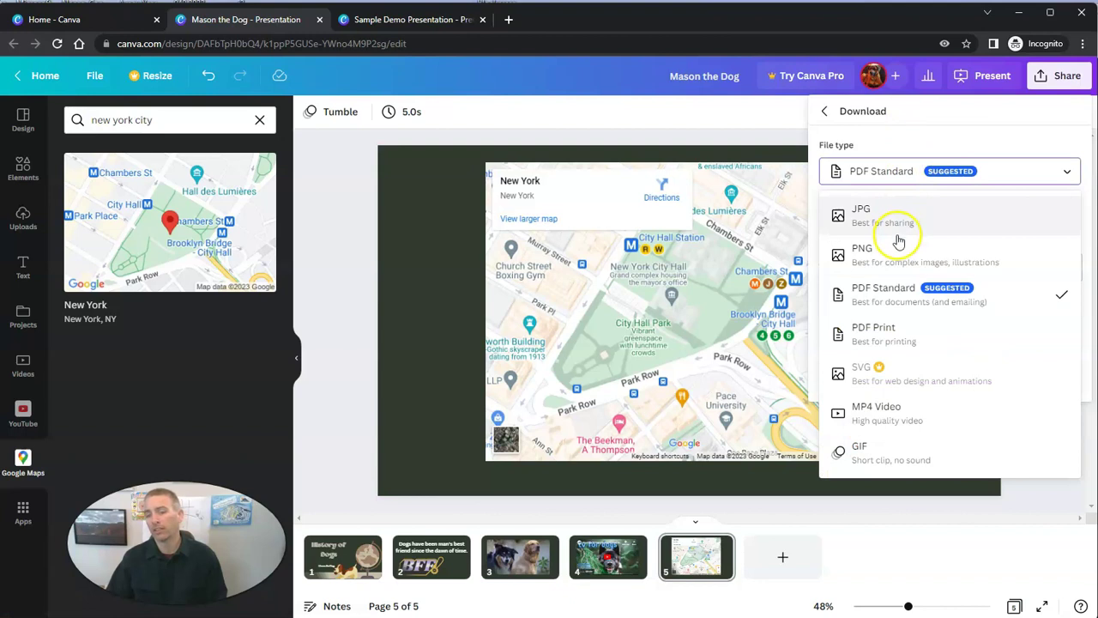
click(894, 411)
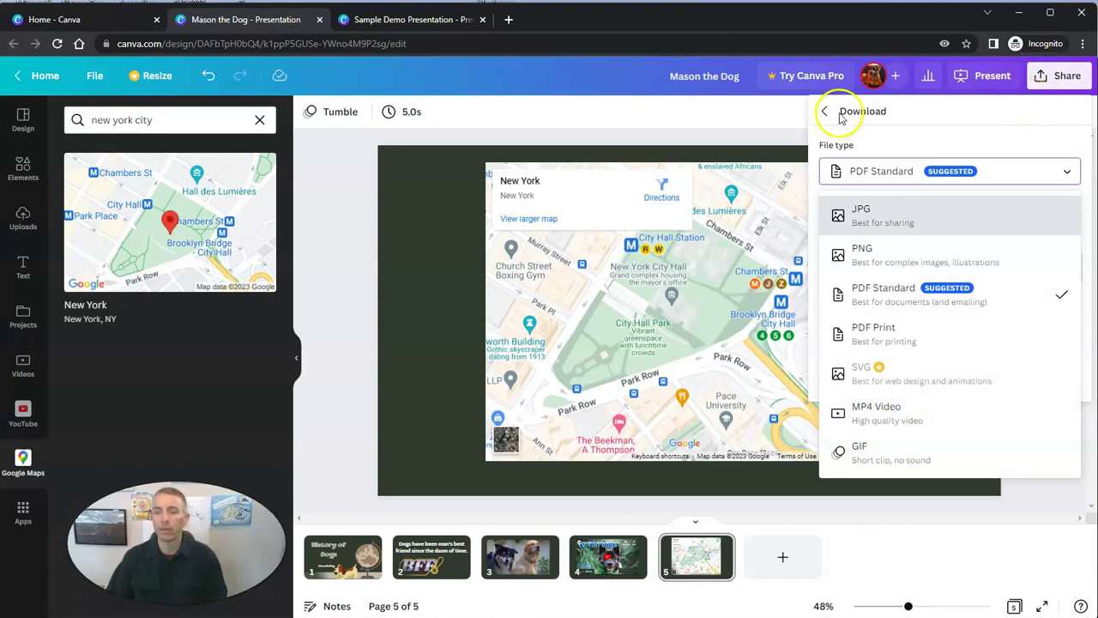
click(826, 112)
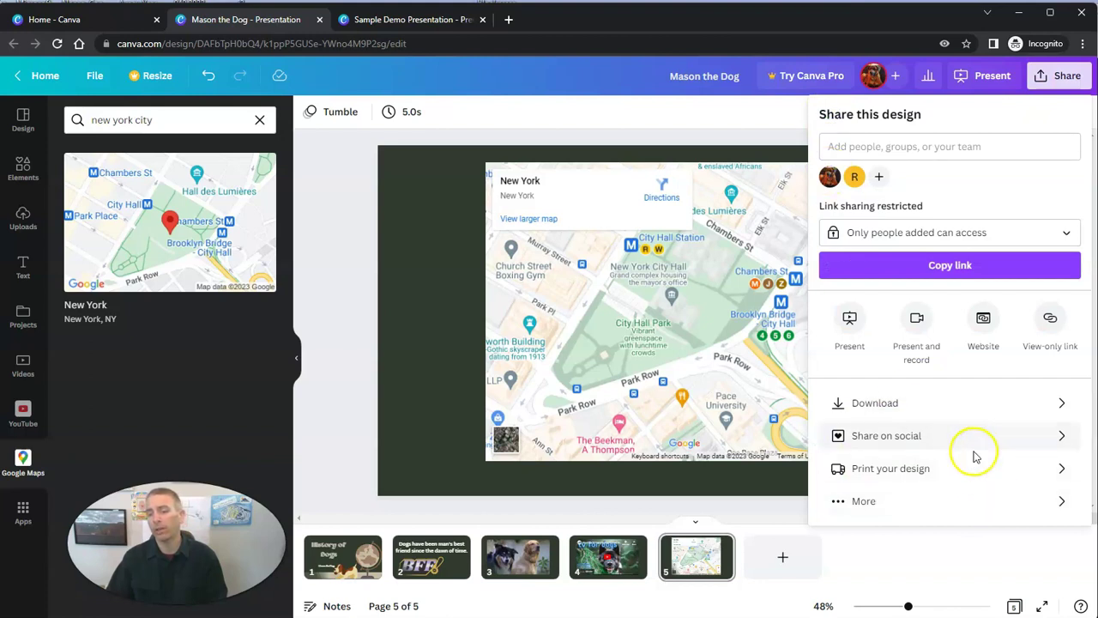
click(978, 510)
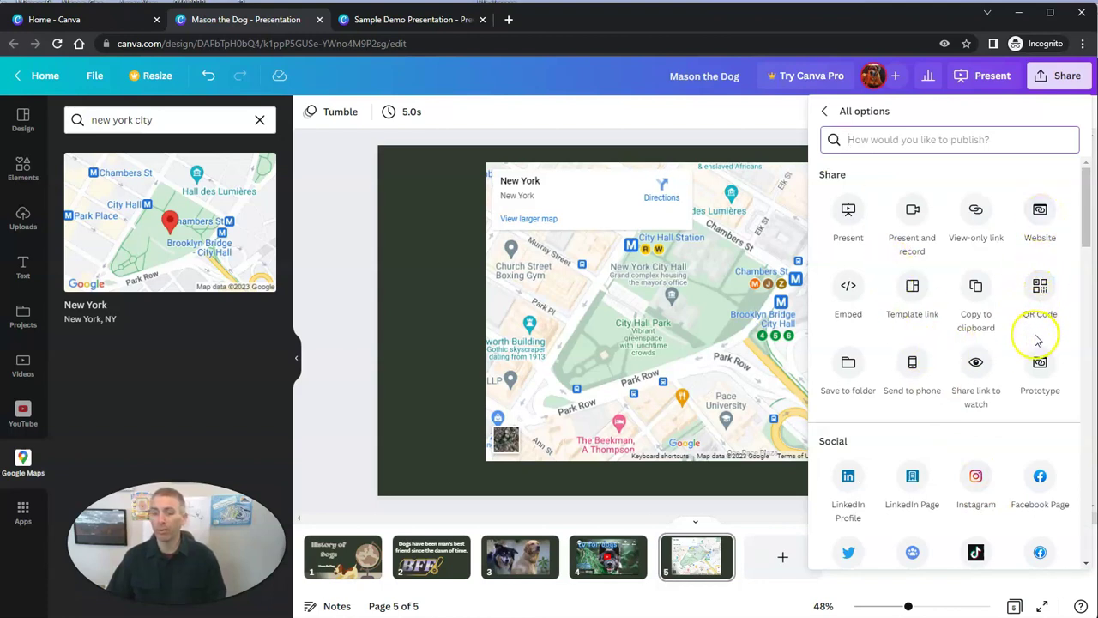
scroll(1039, 343, down, 1)
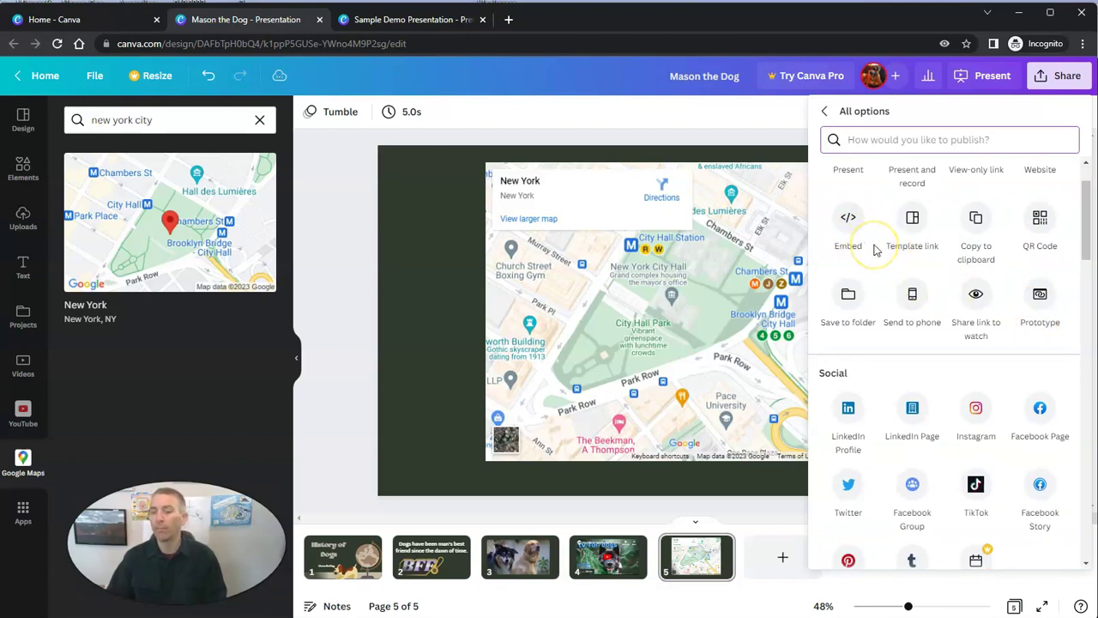
scroll(909, 283, down, 4)
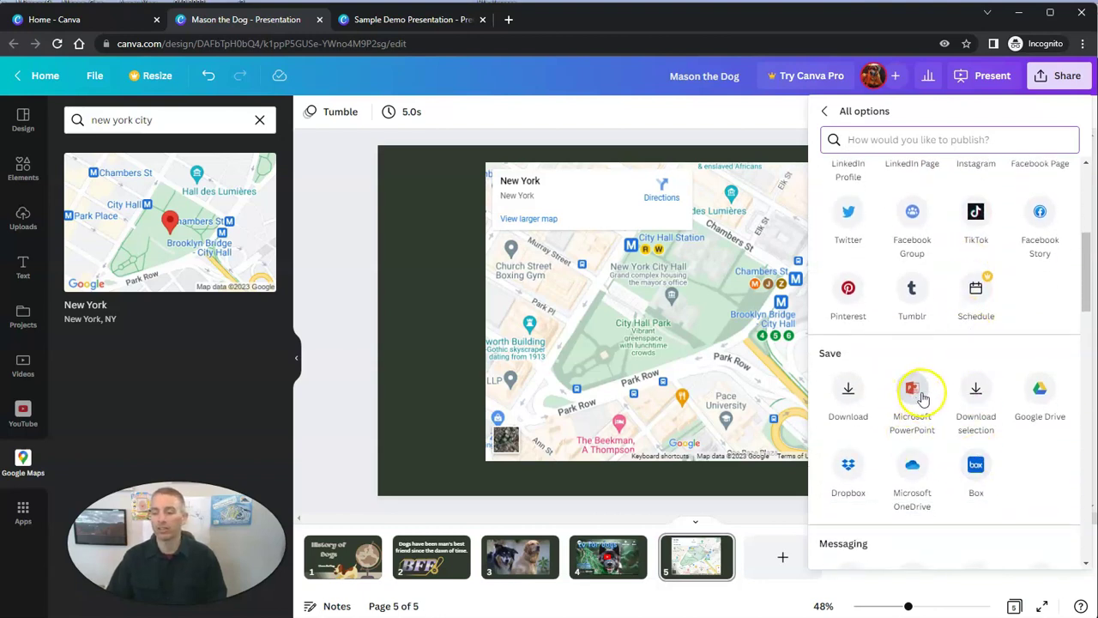
scroll(921, 395, up, 5)
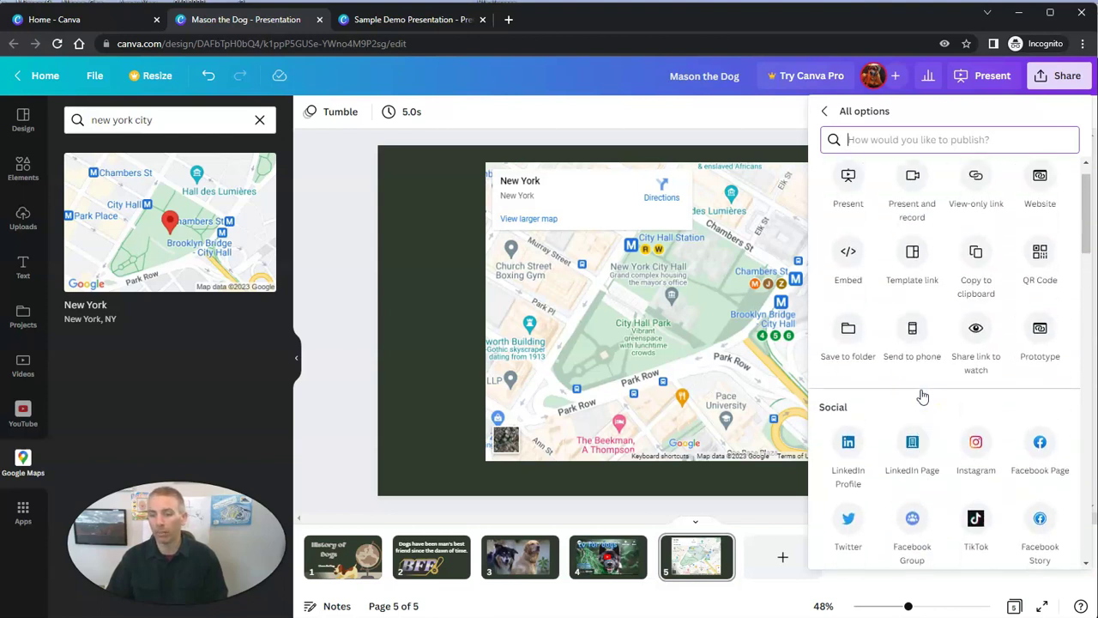
click(825, 111)
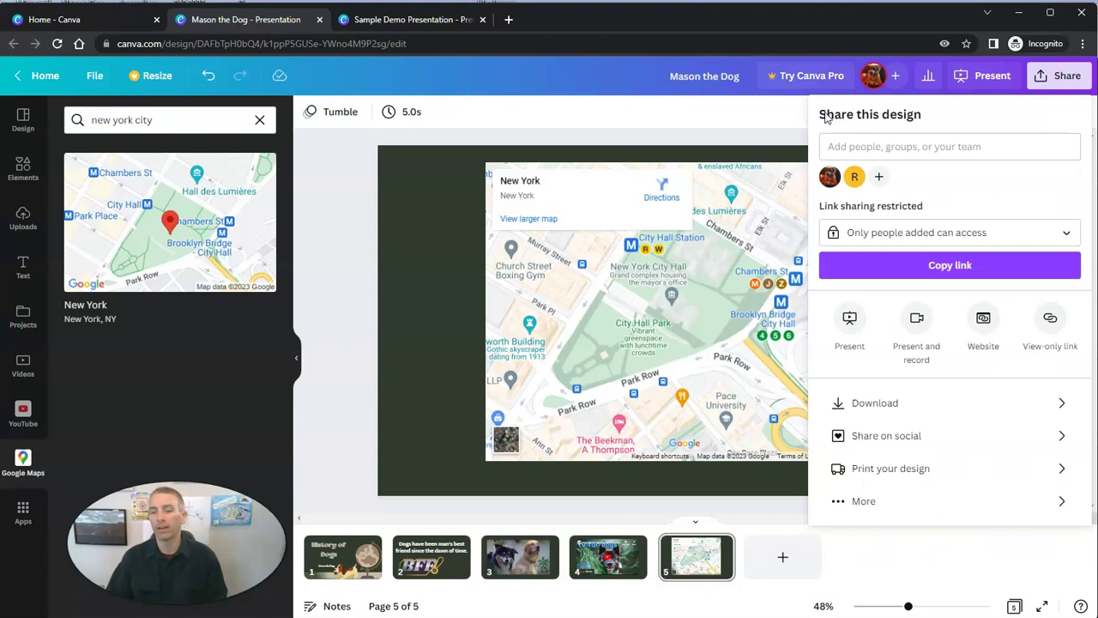
click(1061, 77)
click(1067, 82)
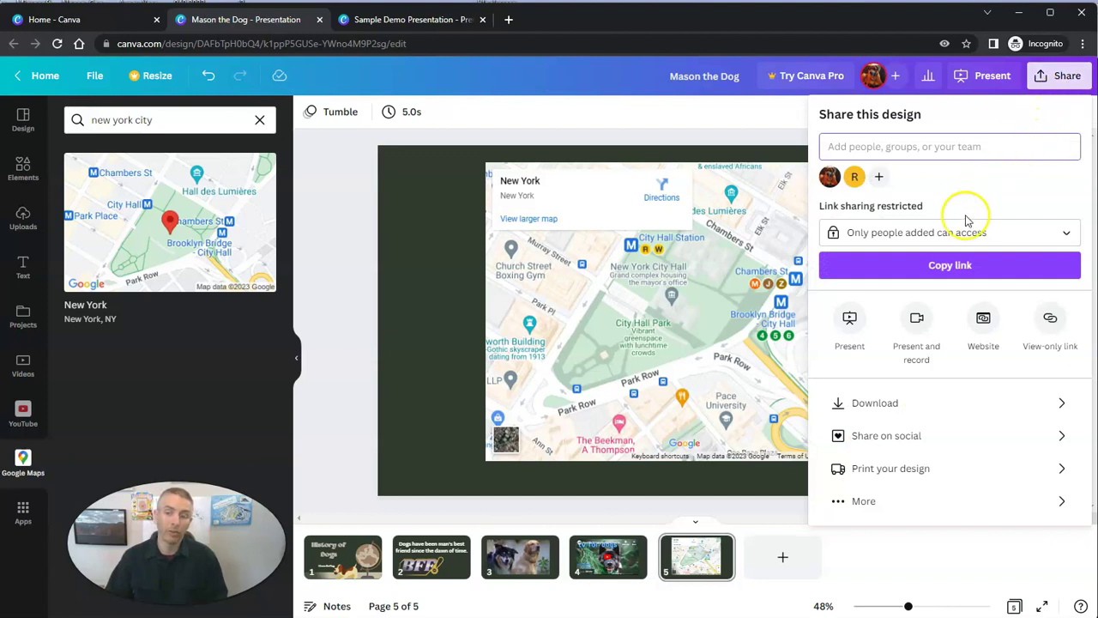
click(853, 330)
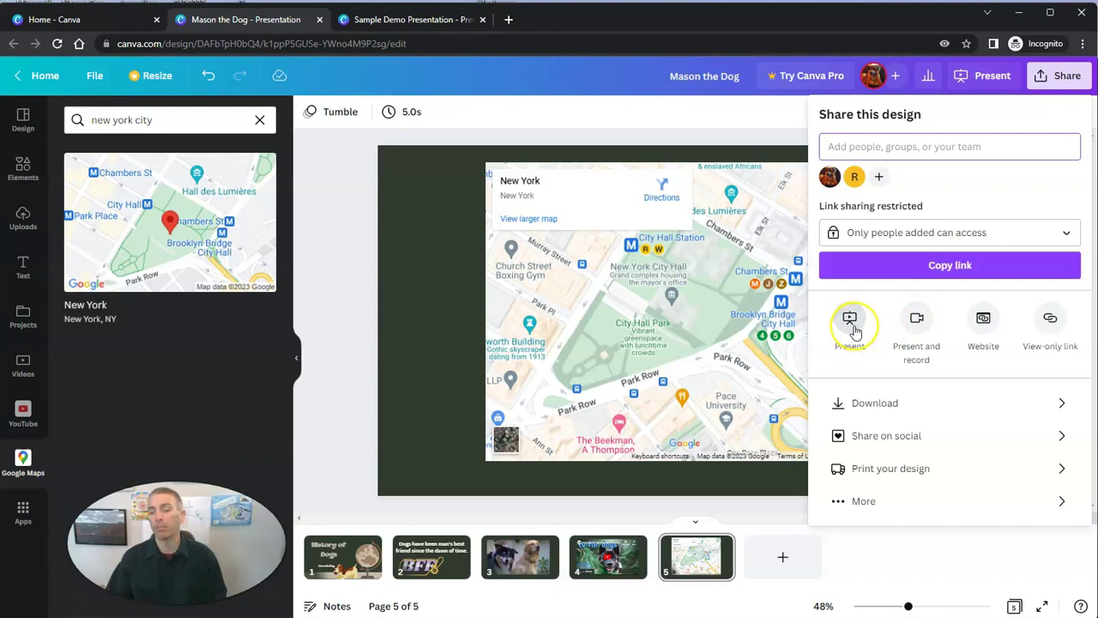